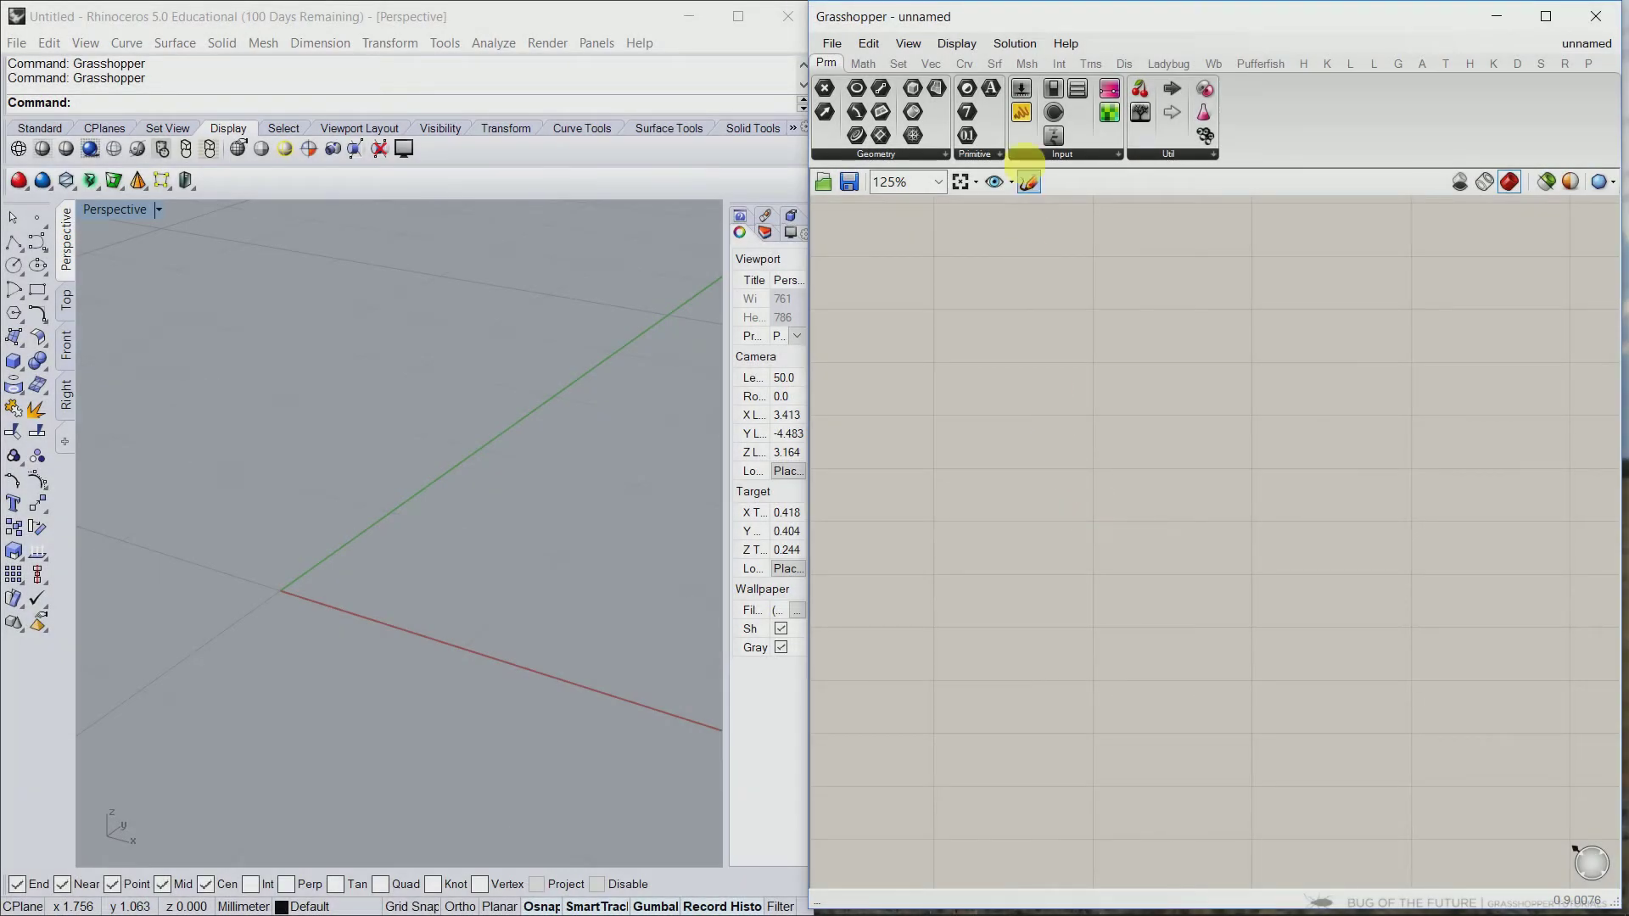
Place a Construct Point component on the empty canvas, giving a point at the origin
left_click(931, 63)
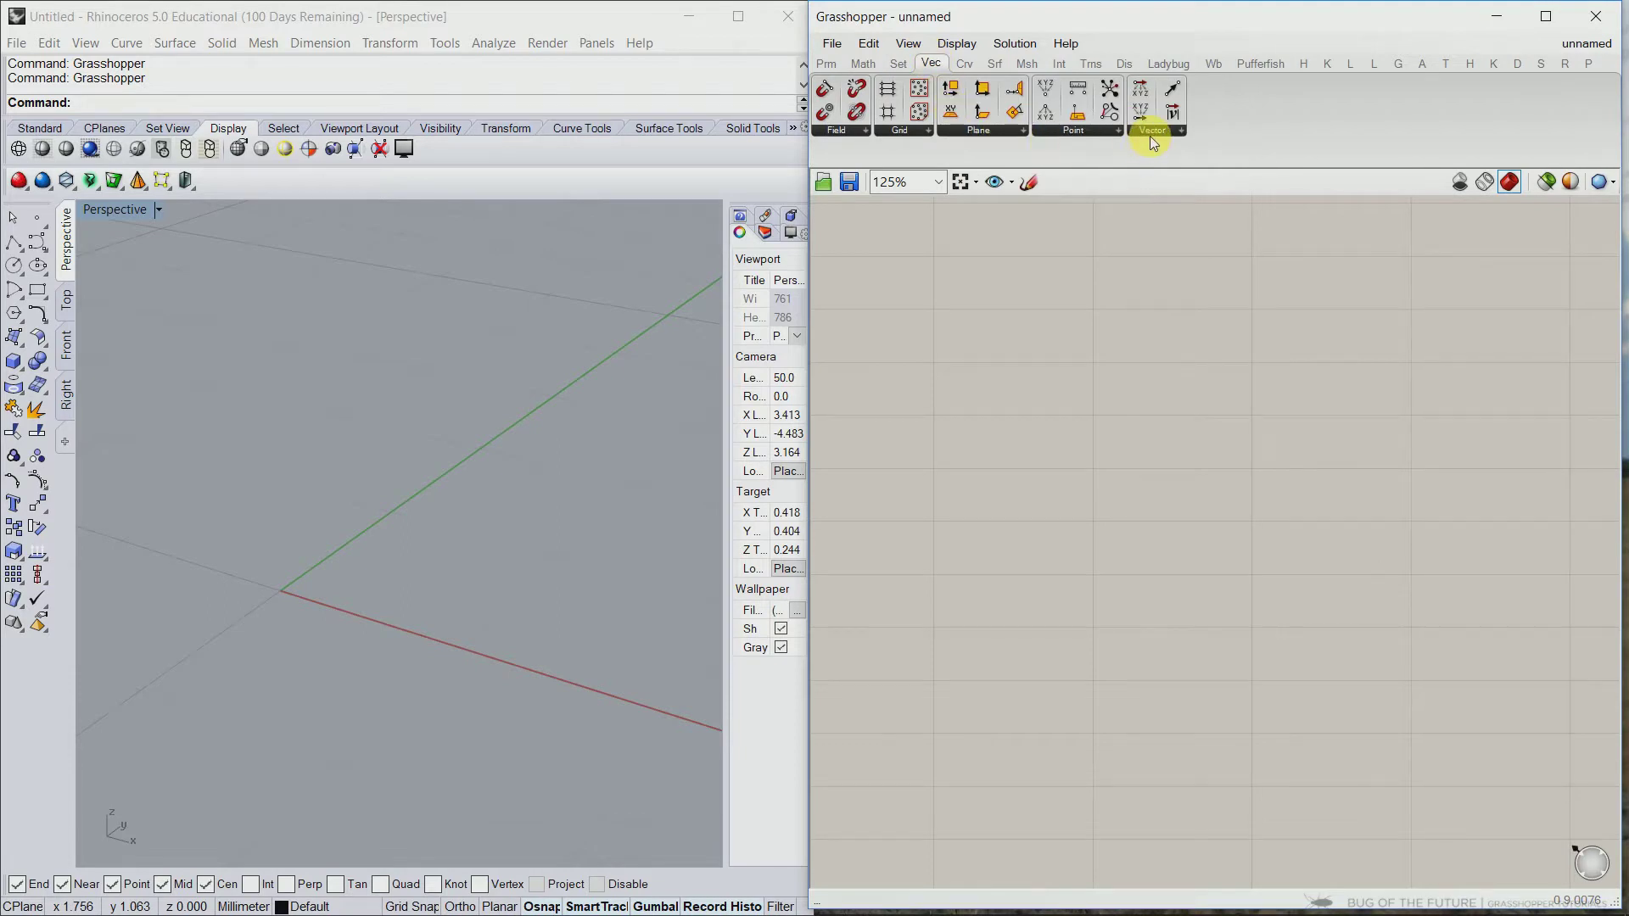
left_click(1103, 132)
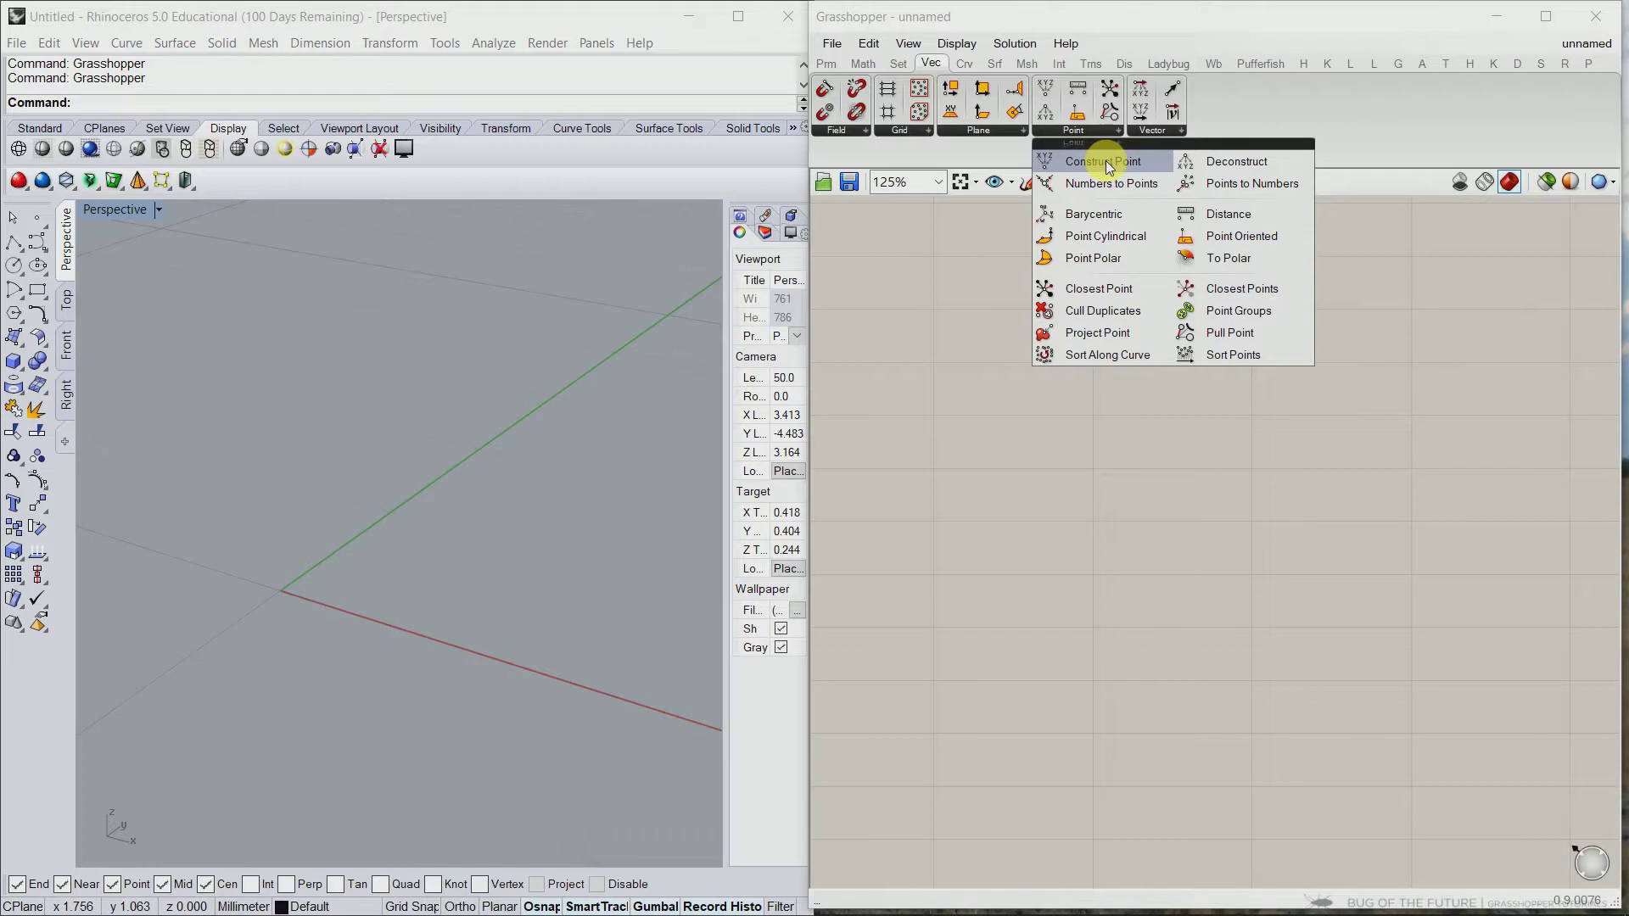
left_click(1106, 161)
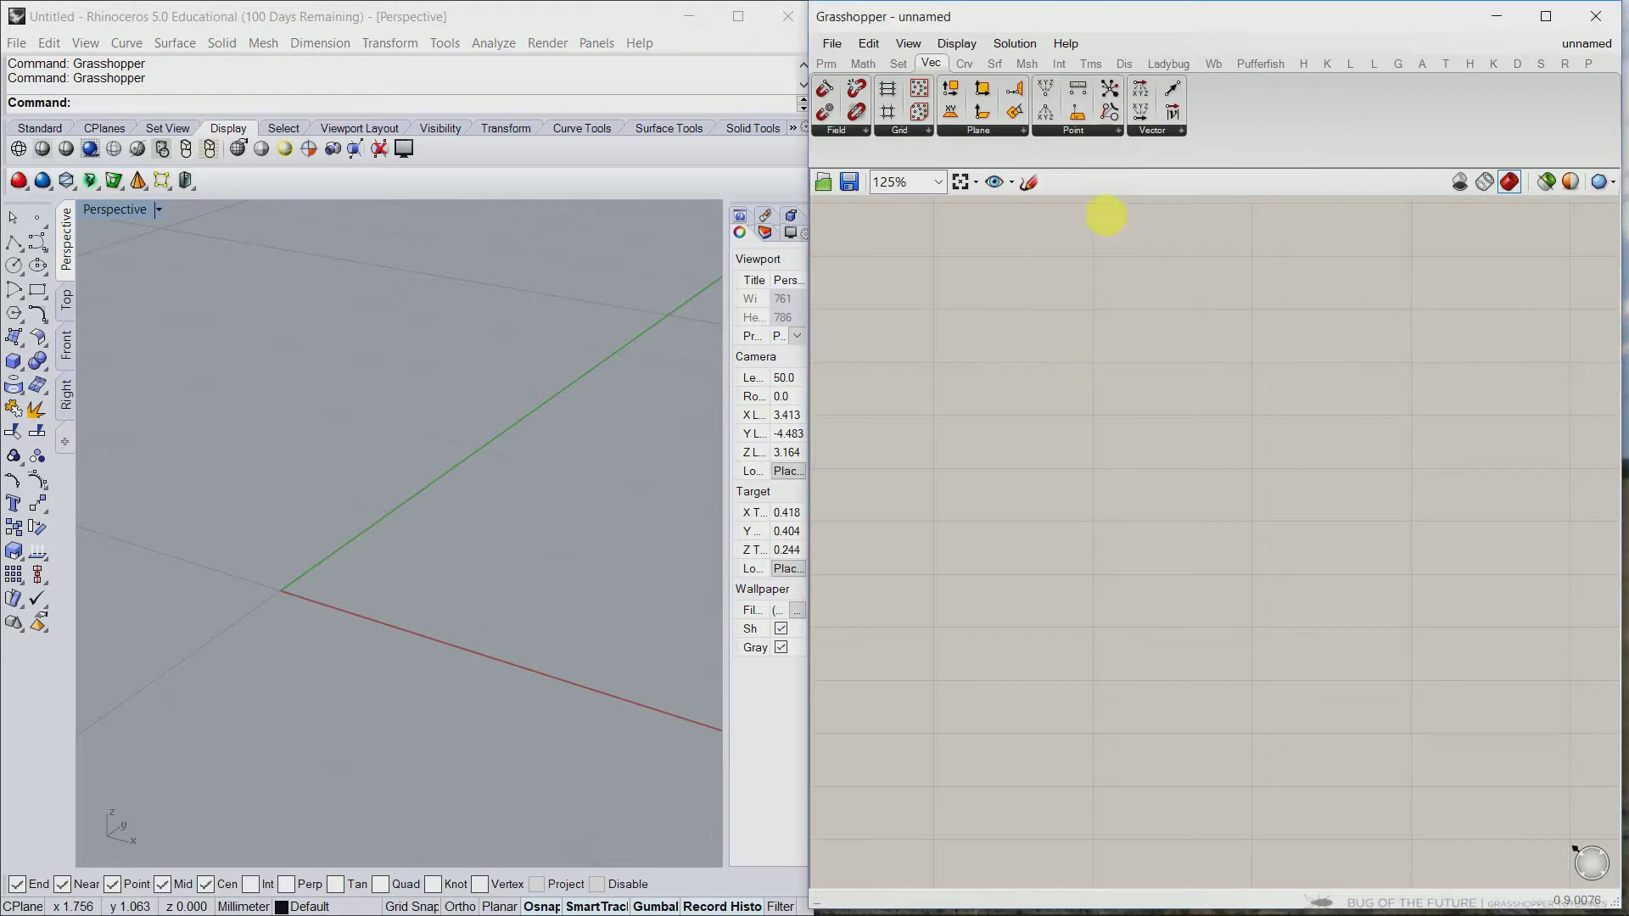
left_click(1119, 477)
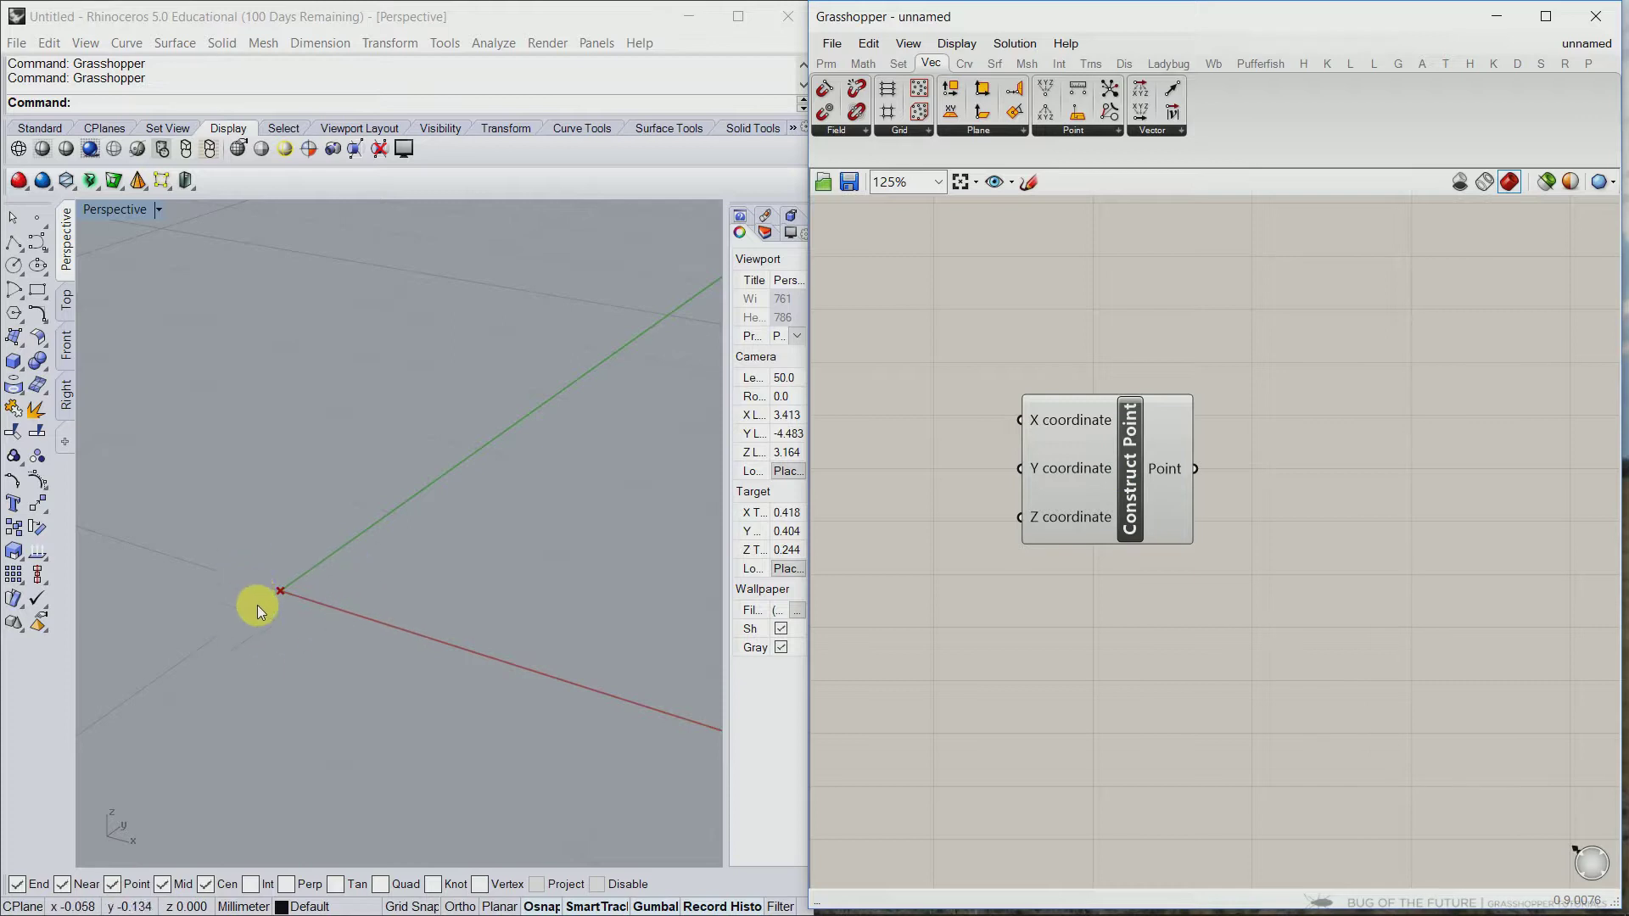
left_click(1117, 476)
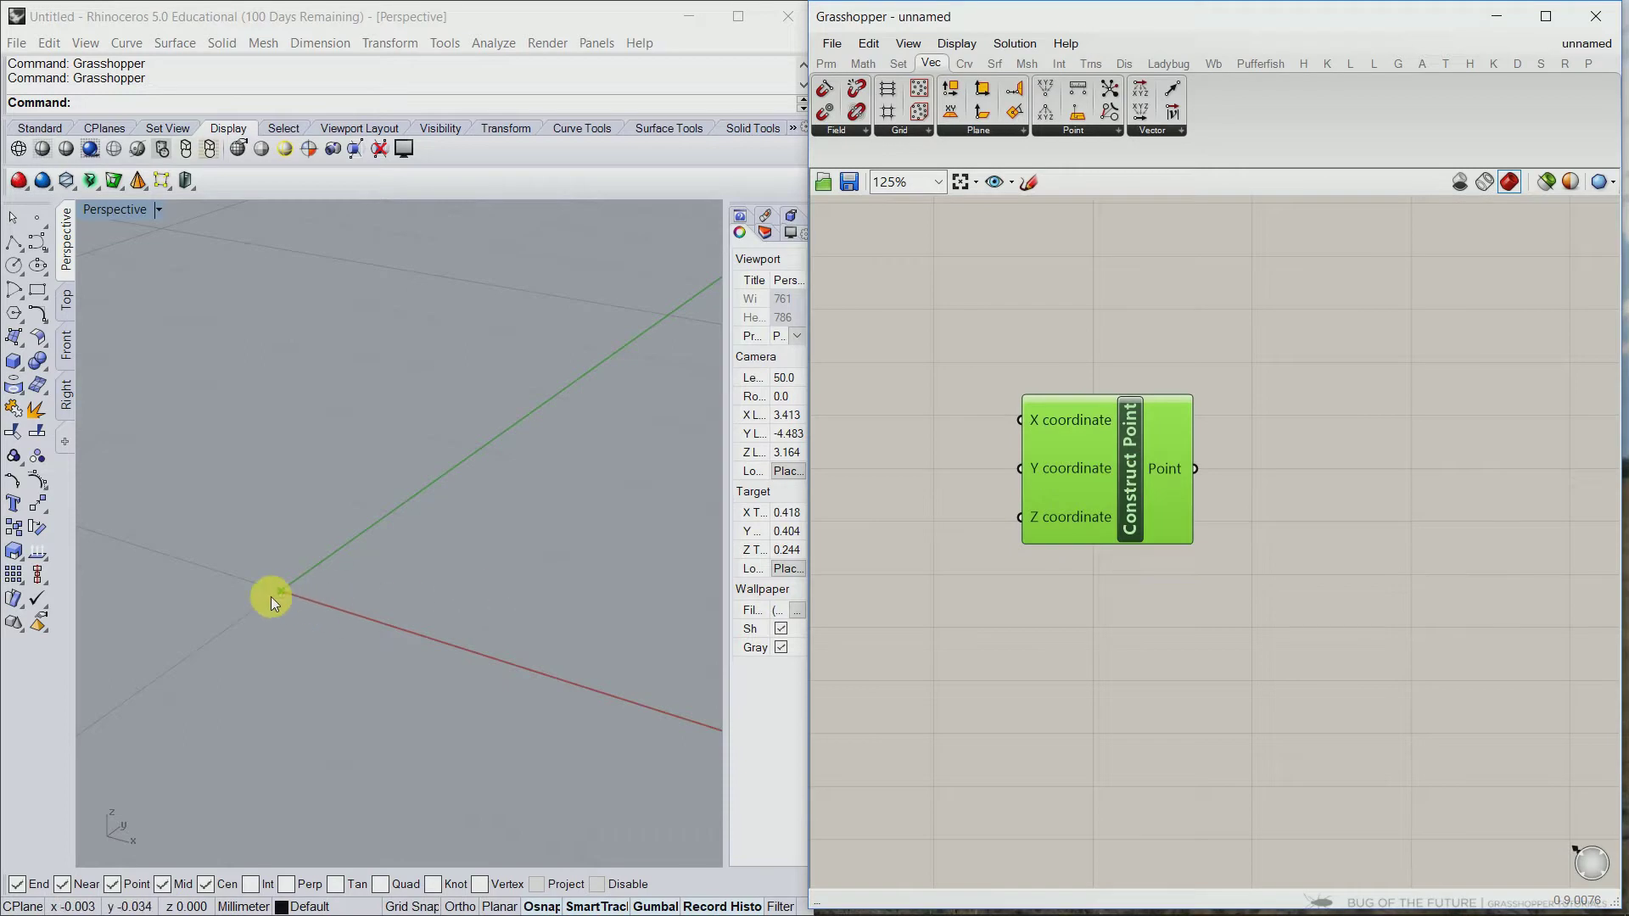
left_click(1265, 509)
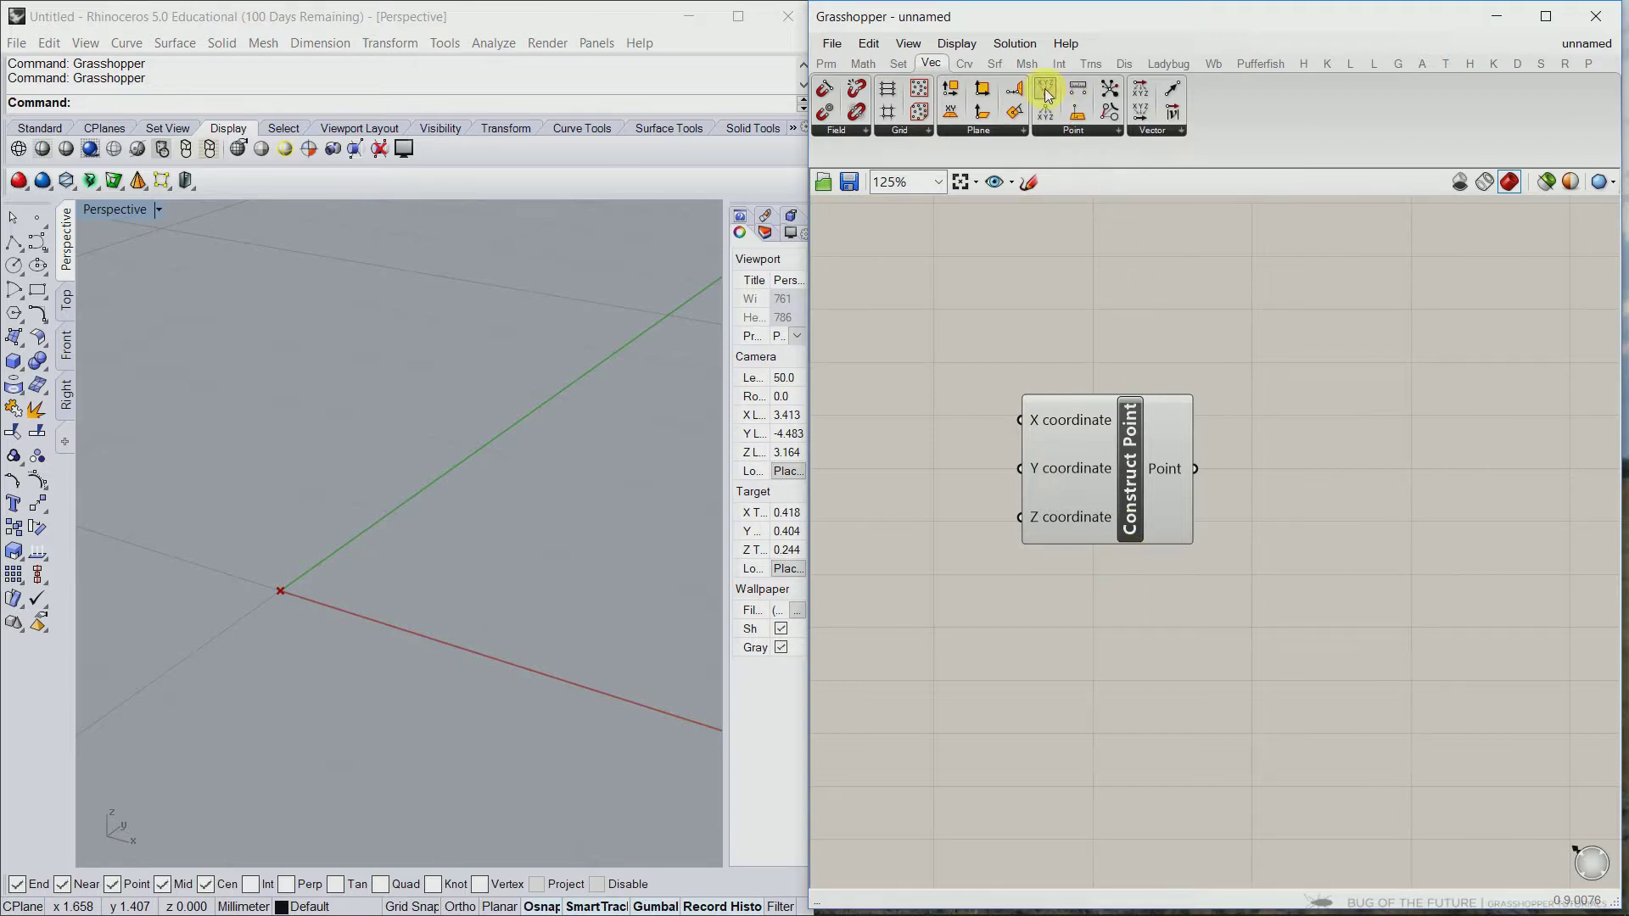
Duplicate the first Construct Point with Ctrl+C/Ctrl+V and place the copy directly below it
left_click_drag(1044, 88, 1096, 676)
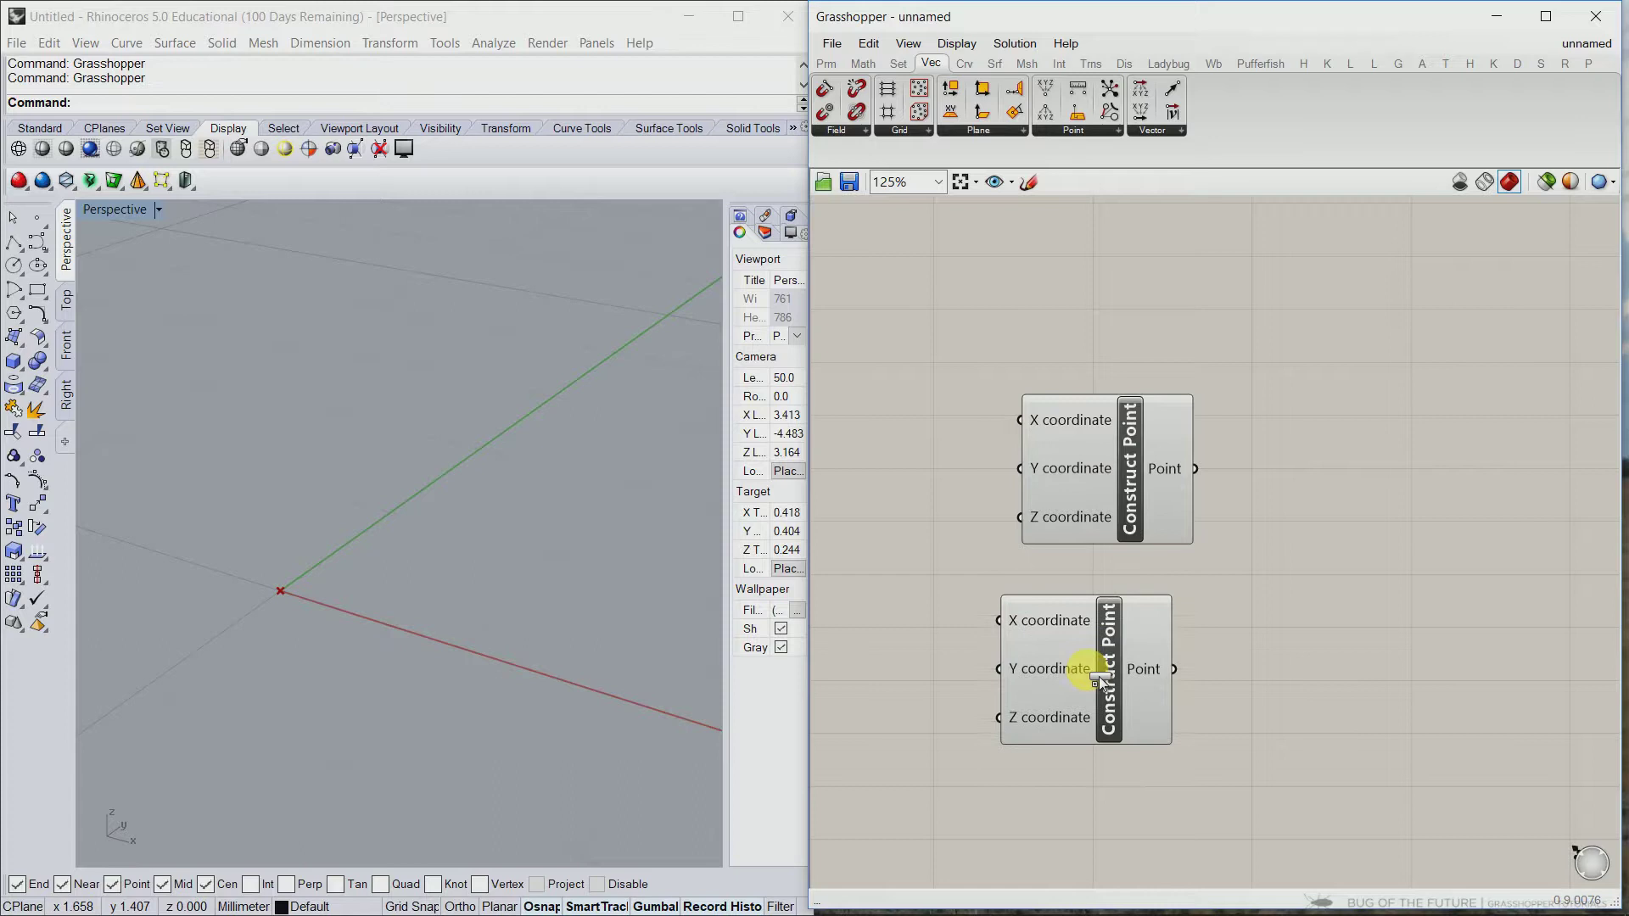
left_click(1088, 670)
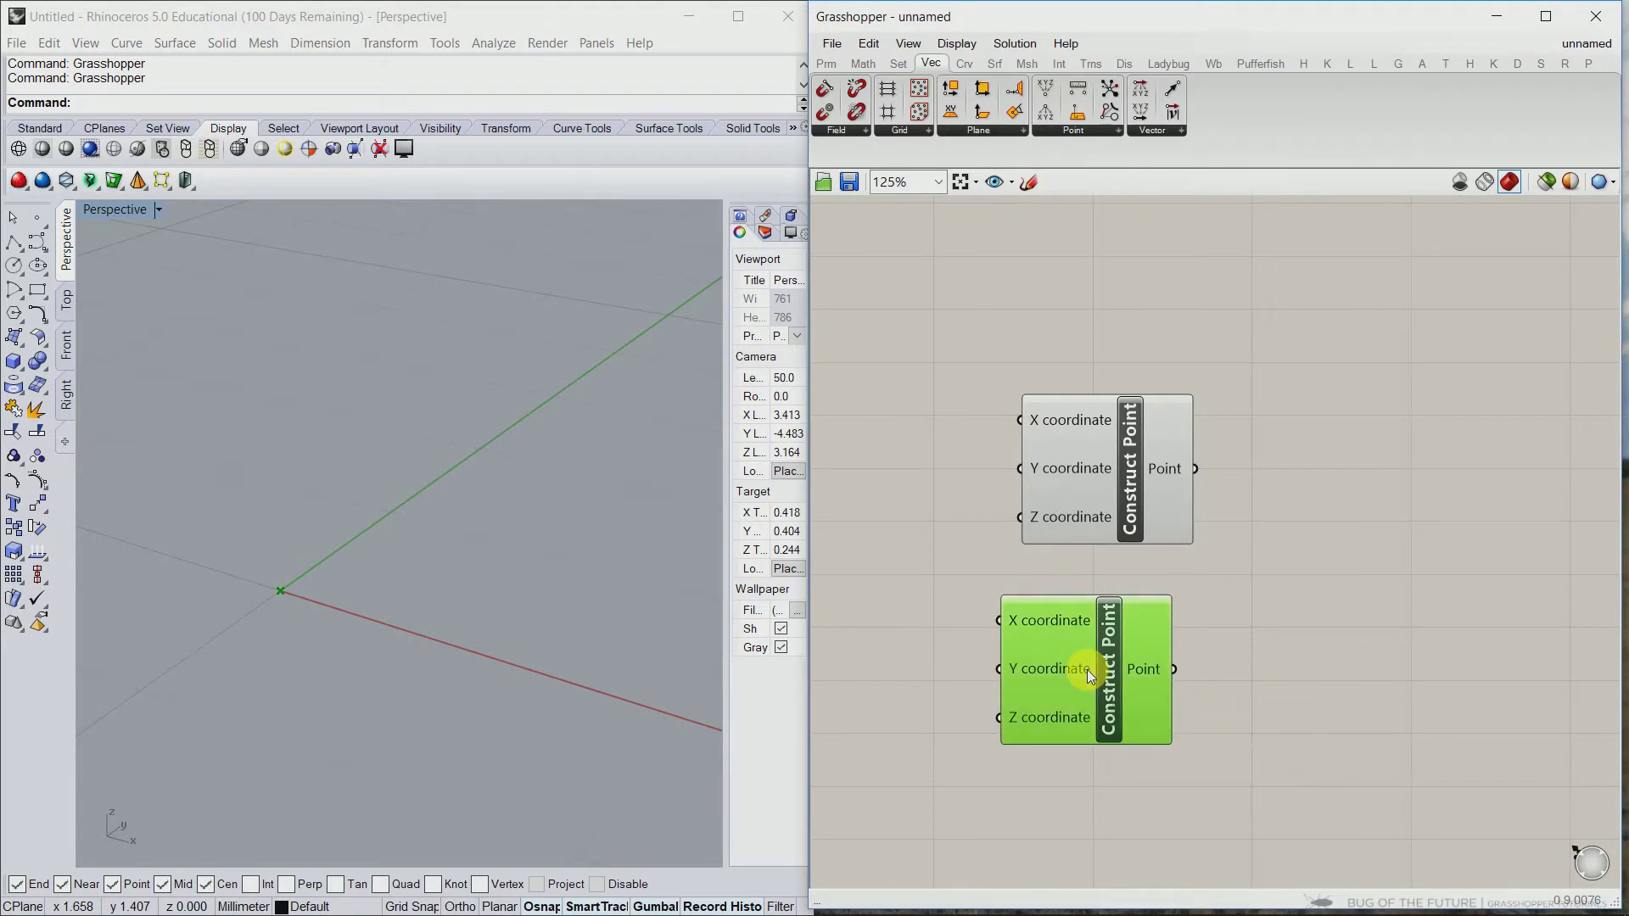
key("Delete")
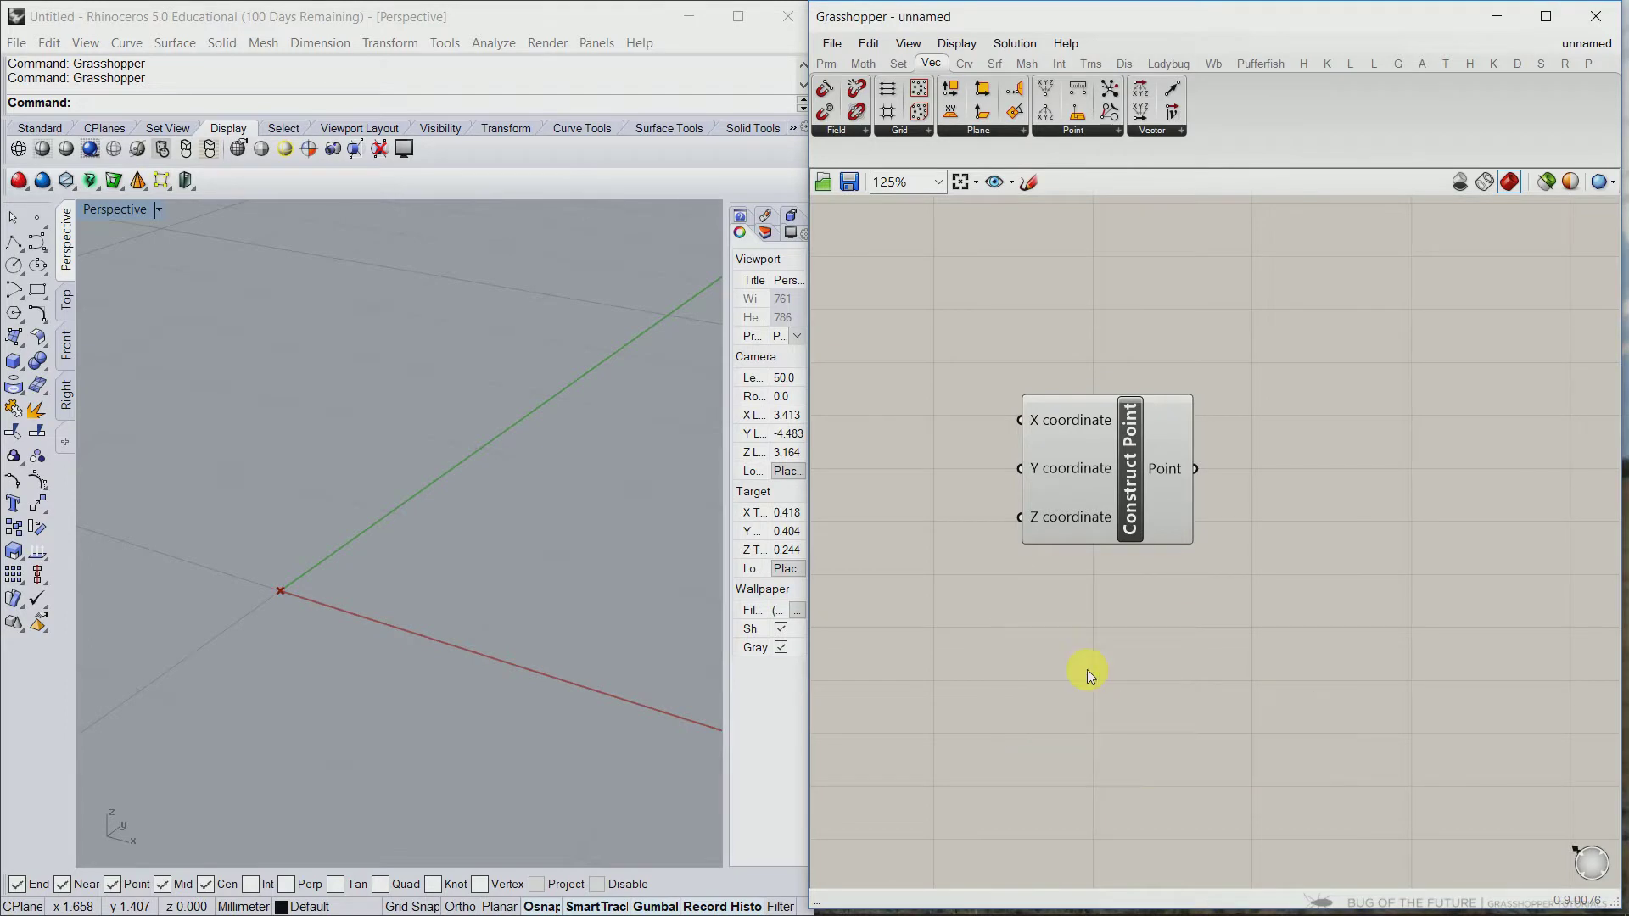
left_click(1123, 503)
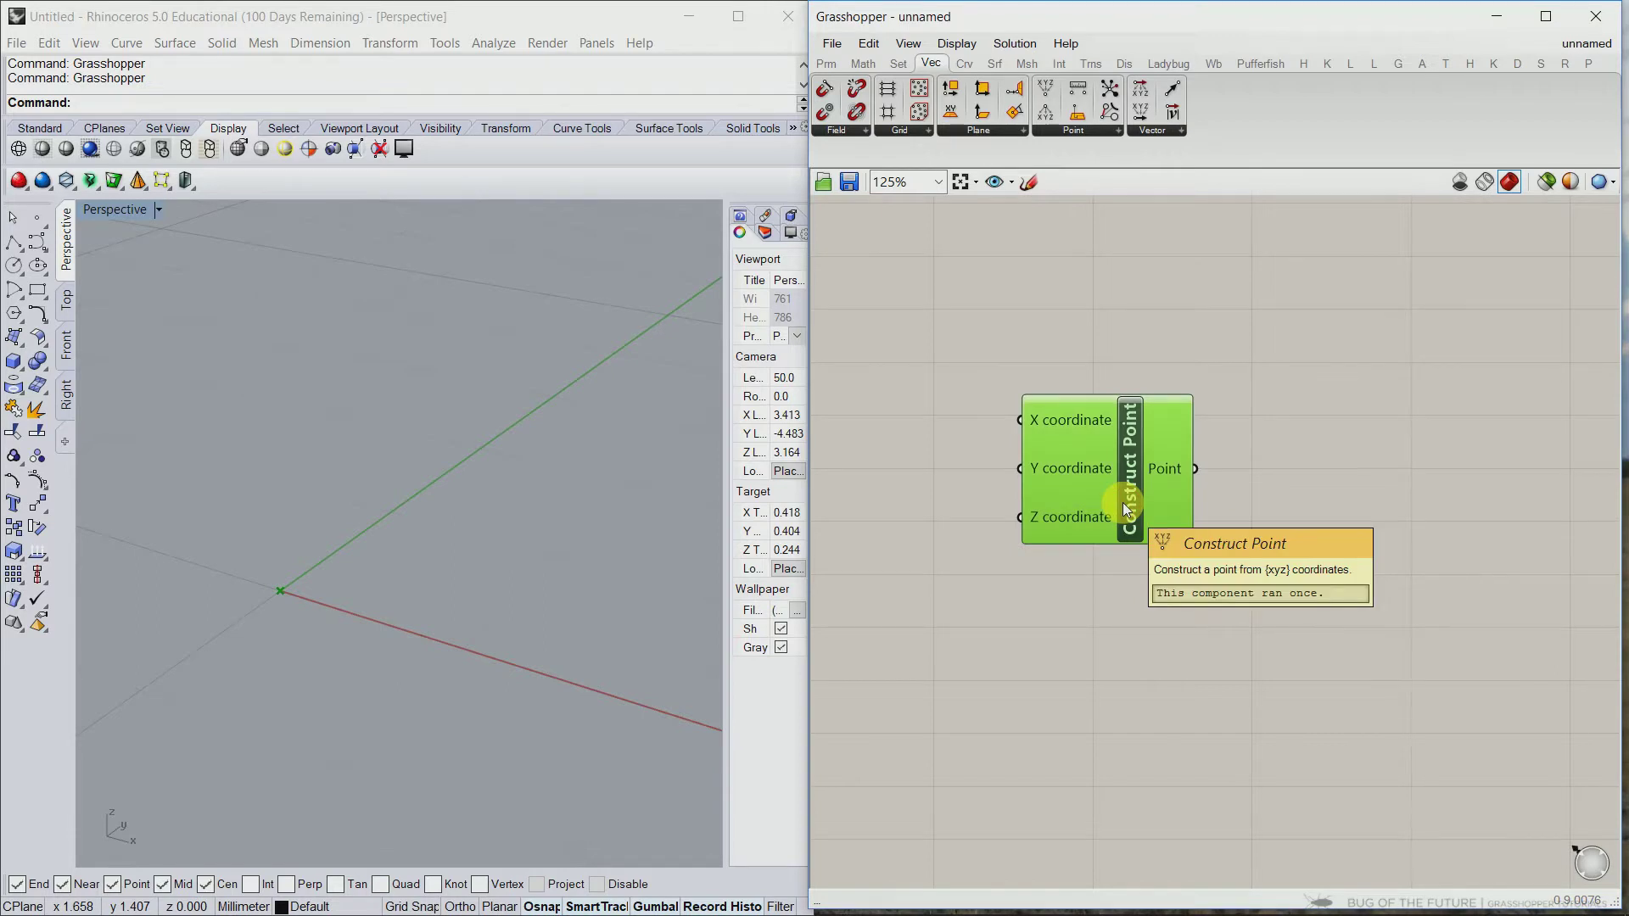
key("ctrl+c")
key("ctrl+v")
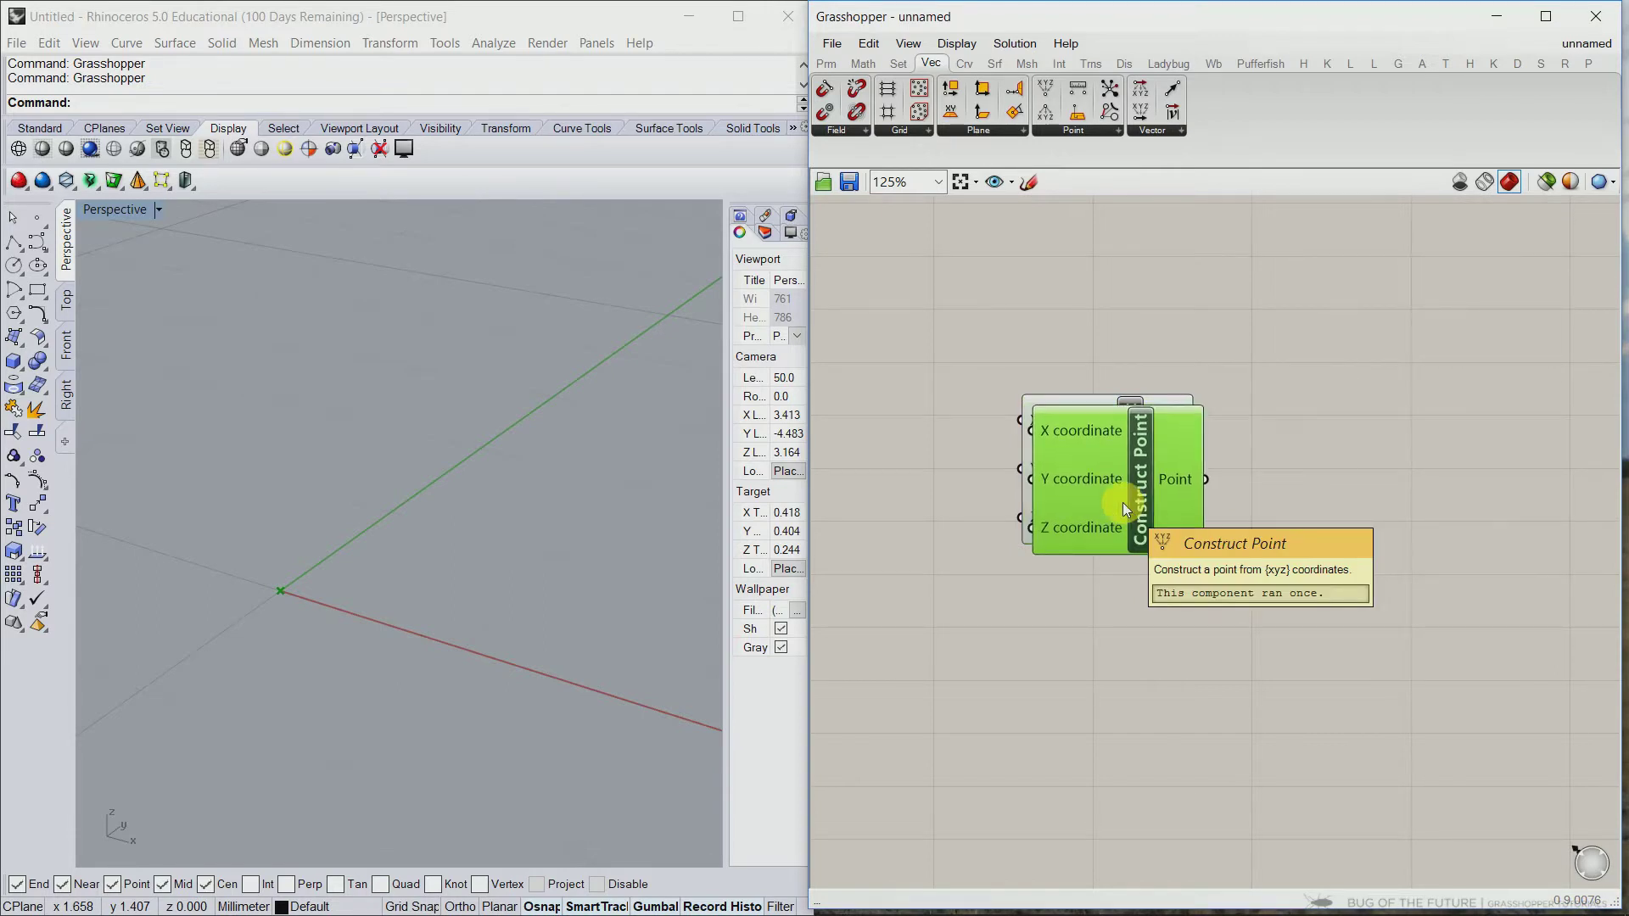
left_click_drag(1123, 502, 1112, 689)
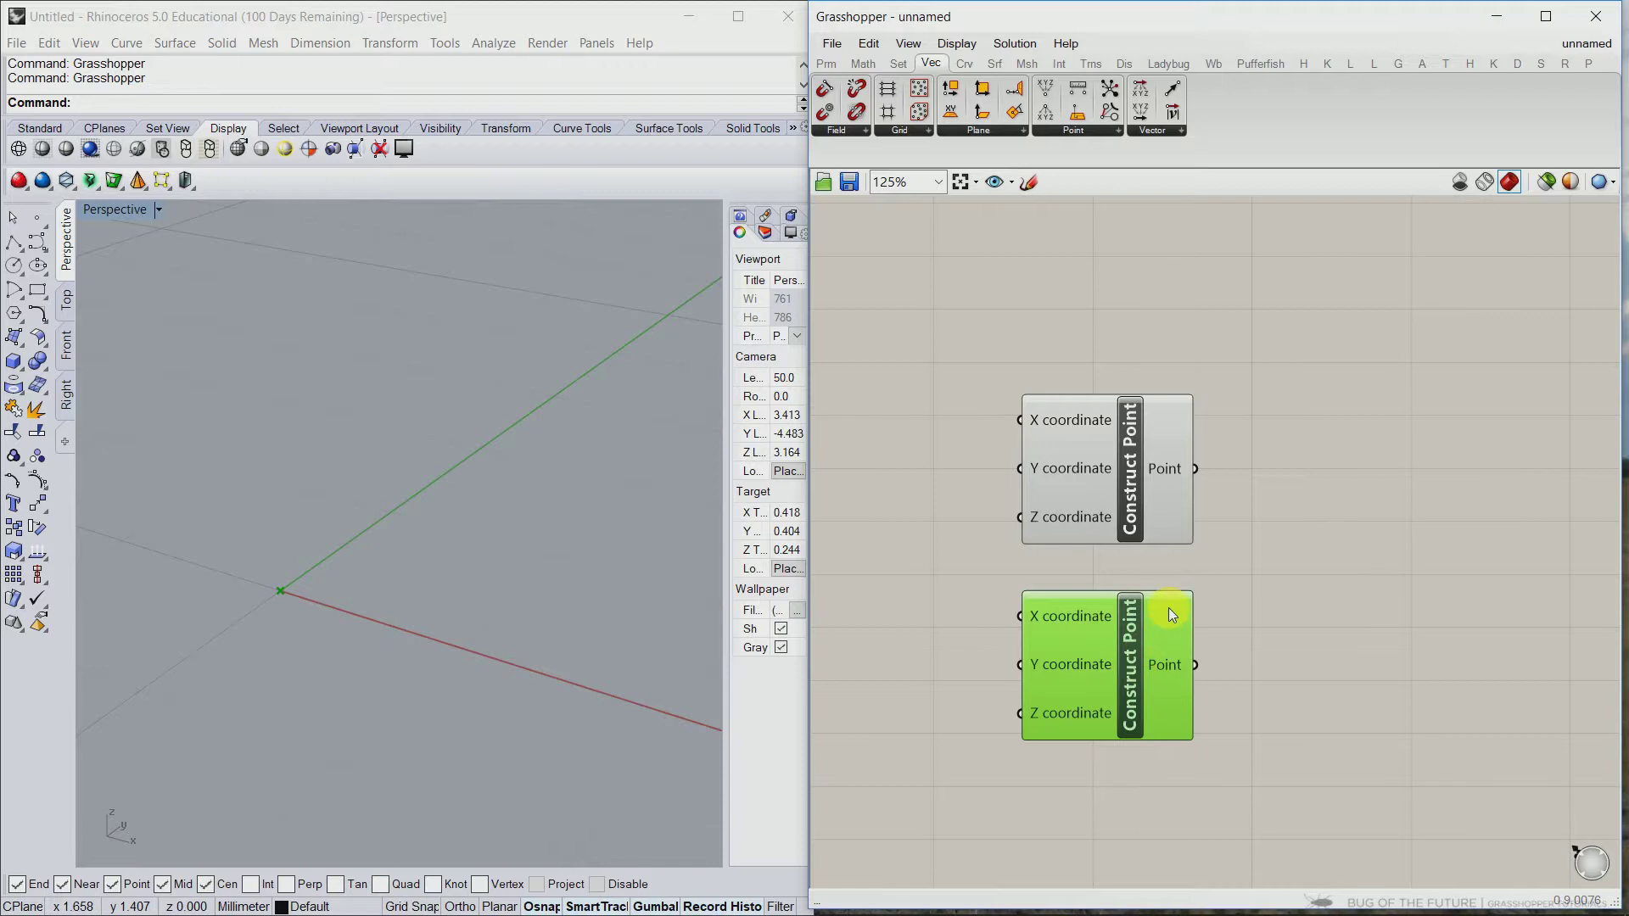
Add a Number Slider beside the lower Construct Point's Z input
left_click(1270, 606)
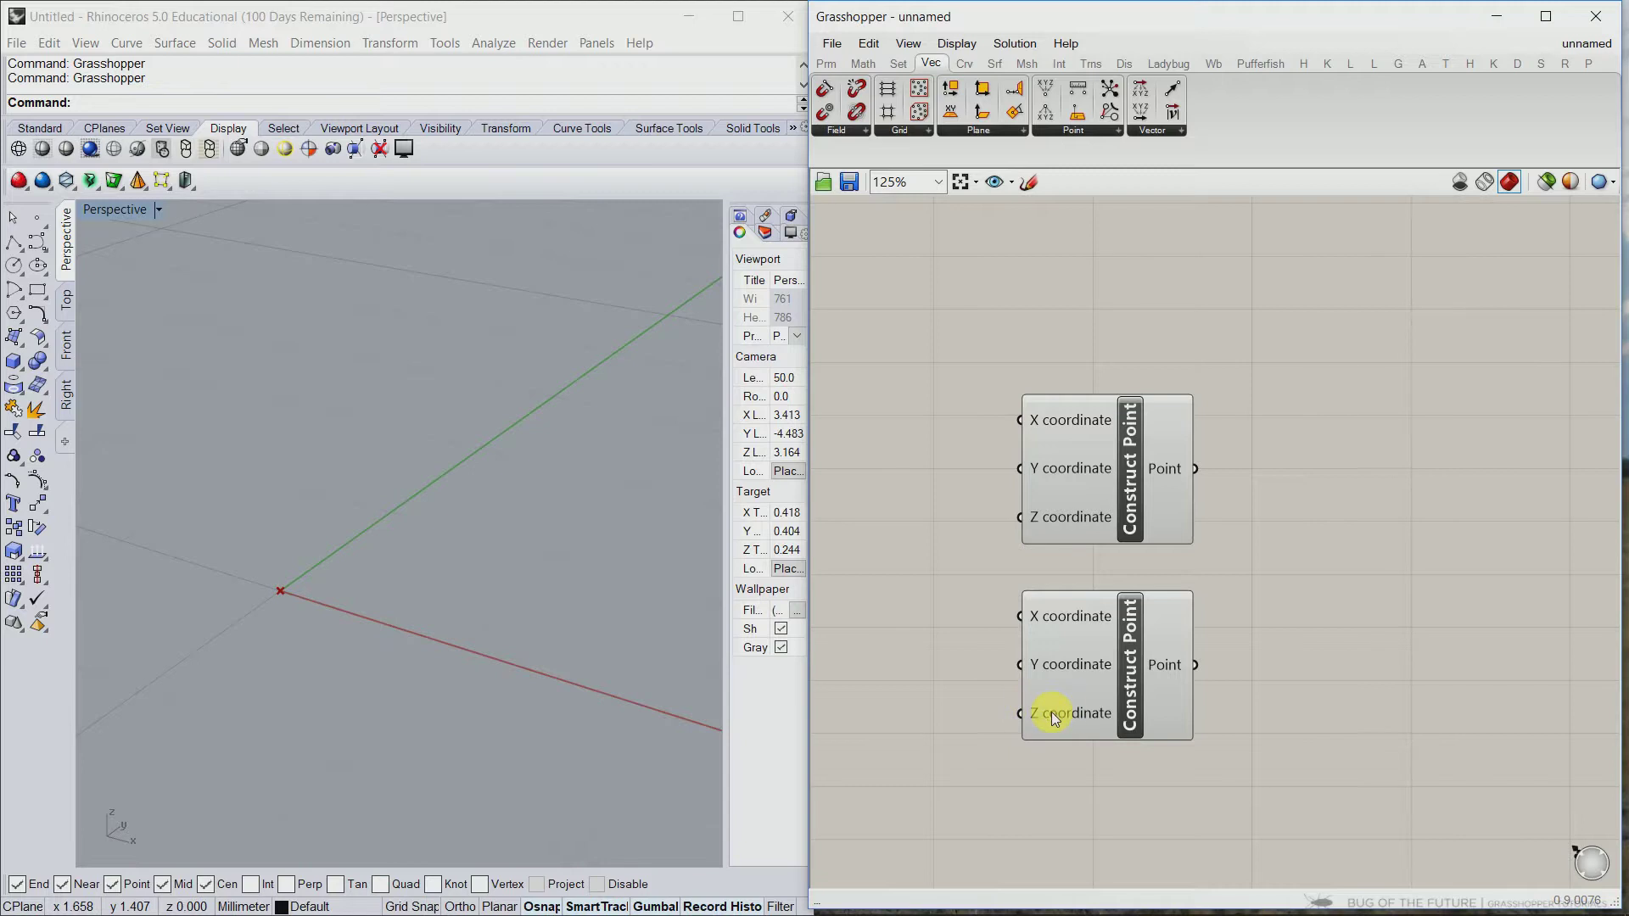
left_click(829, 67)
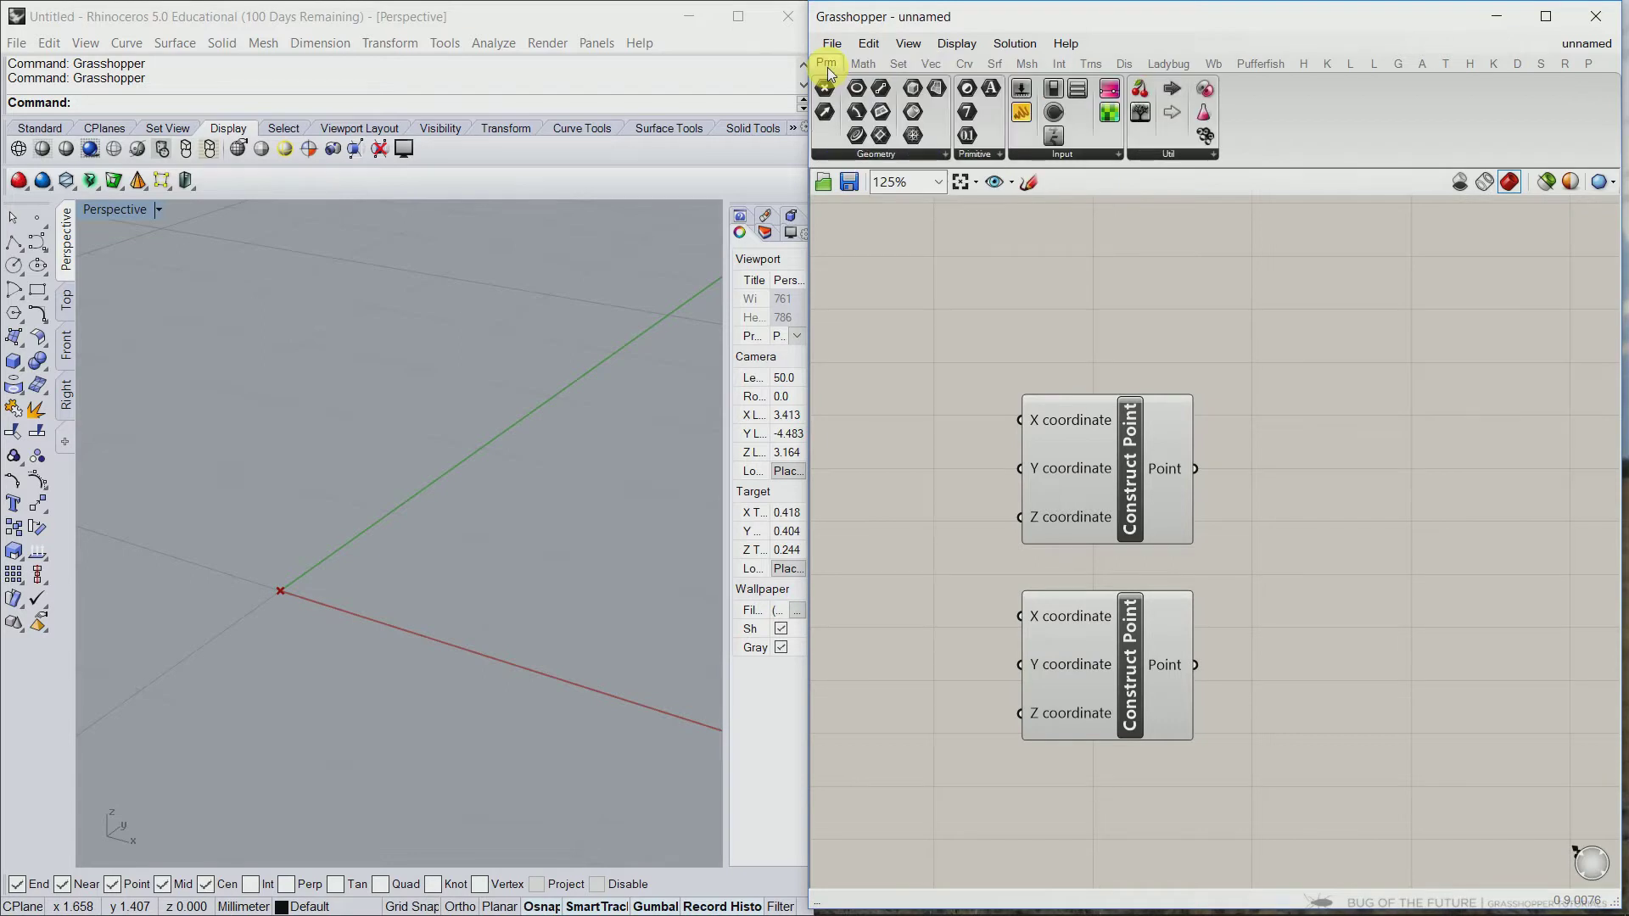
left_click(1062, 156)
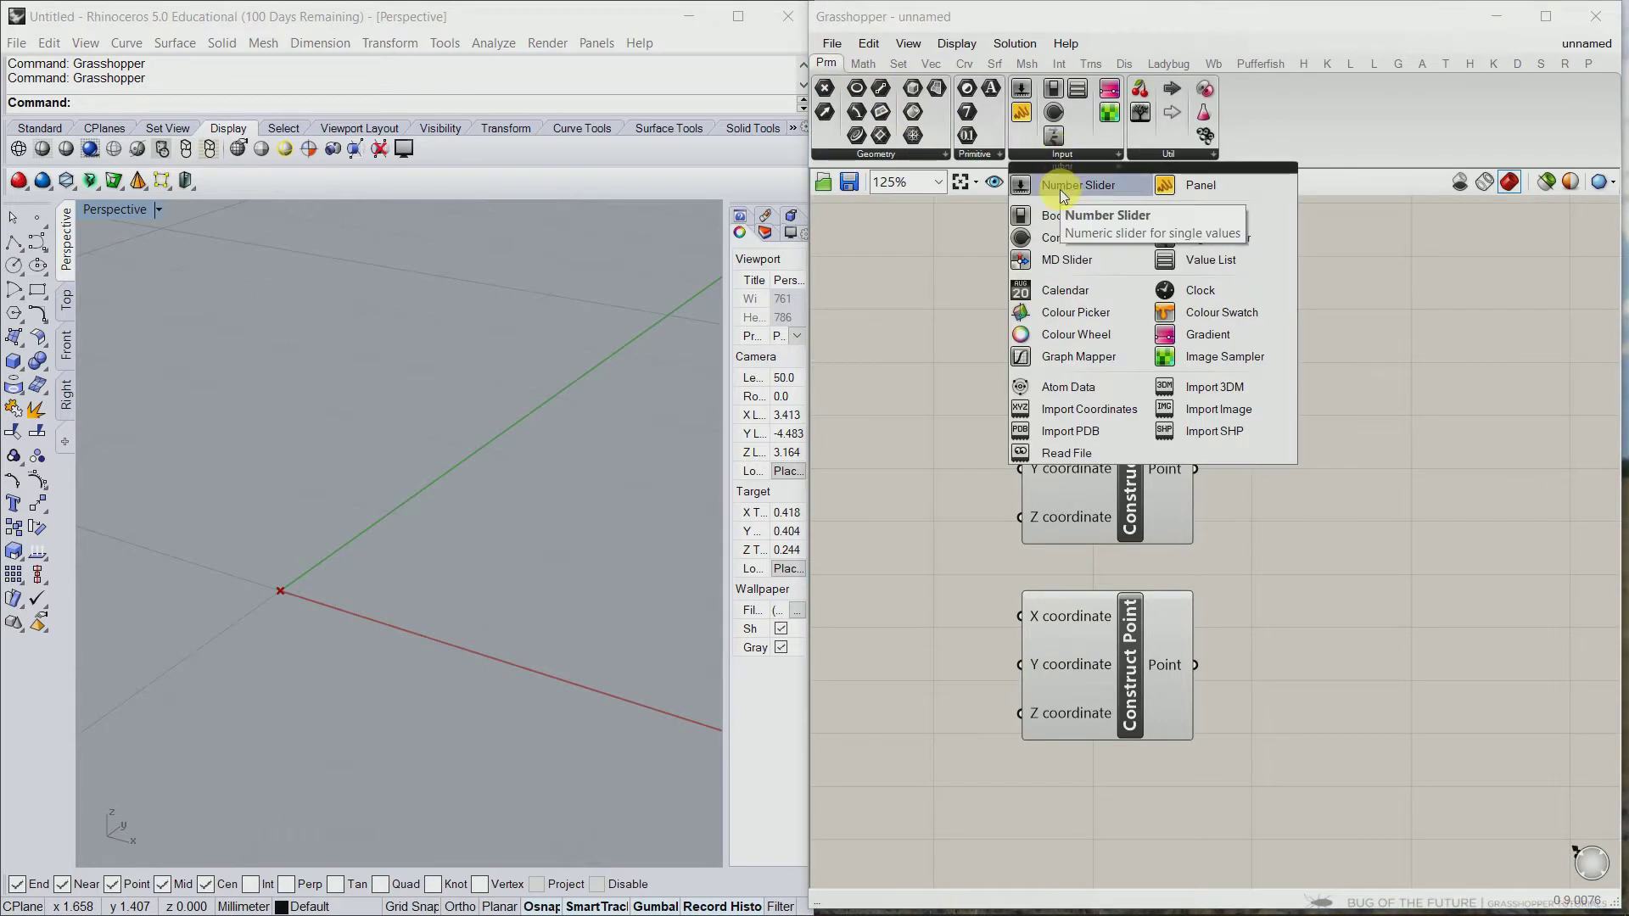
left_click(1061, 190)
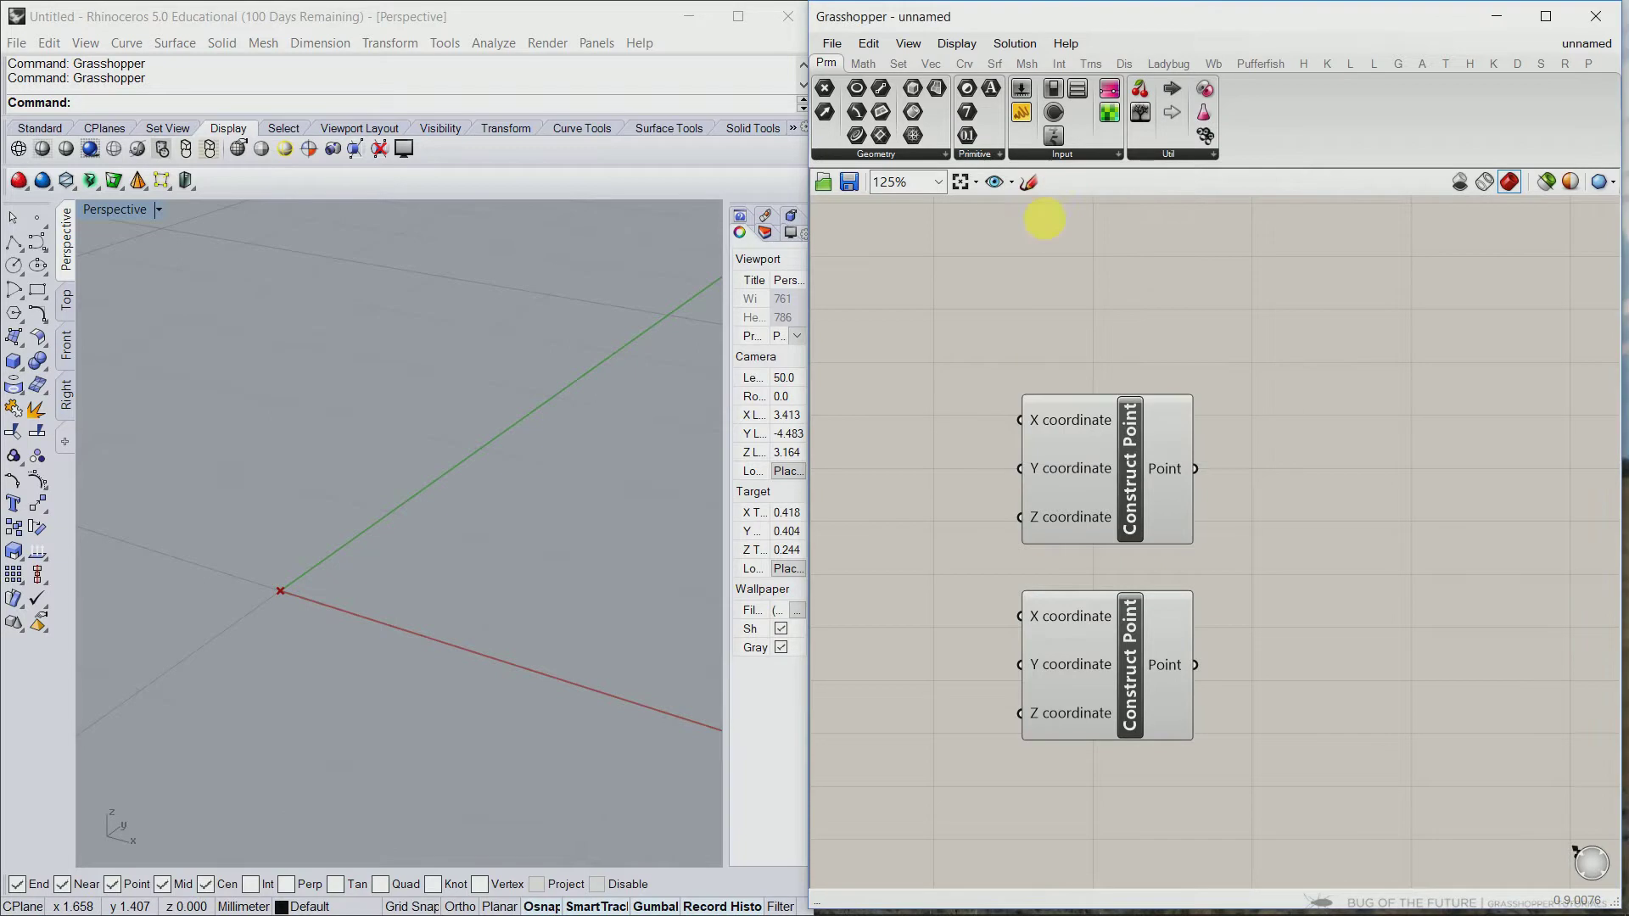
left_click(914, 731)
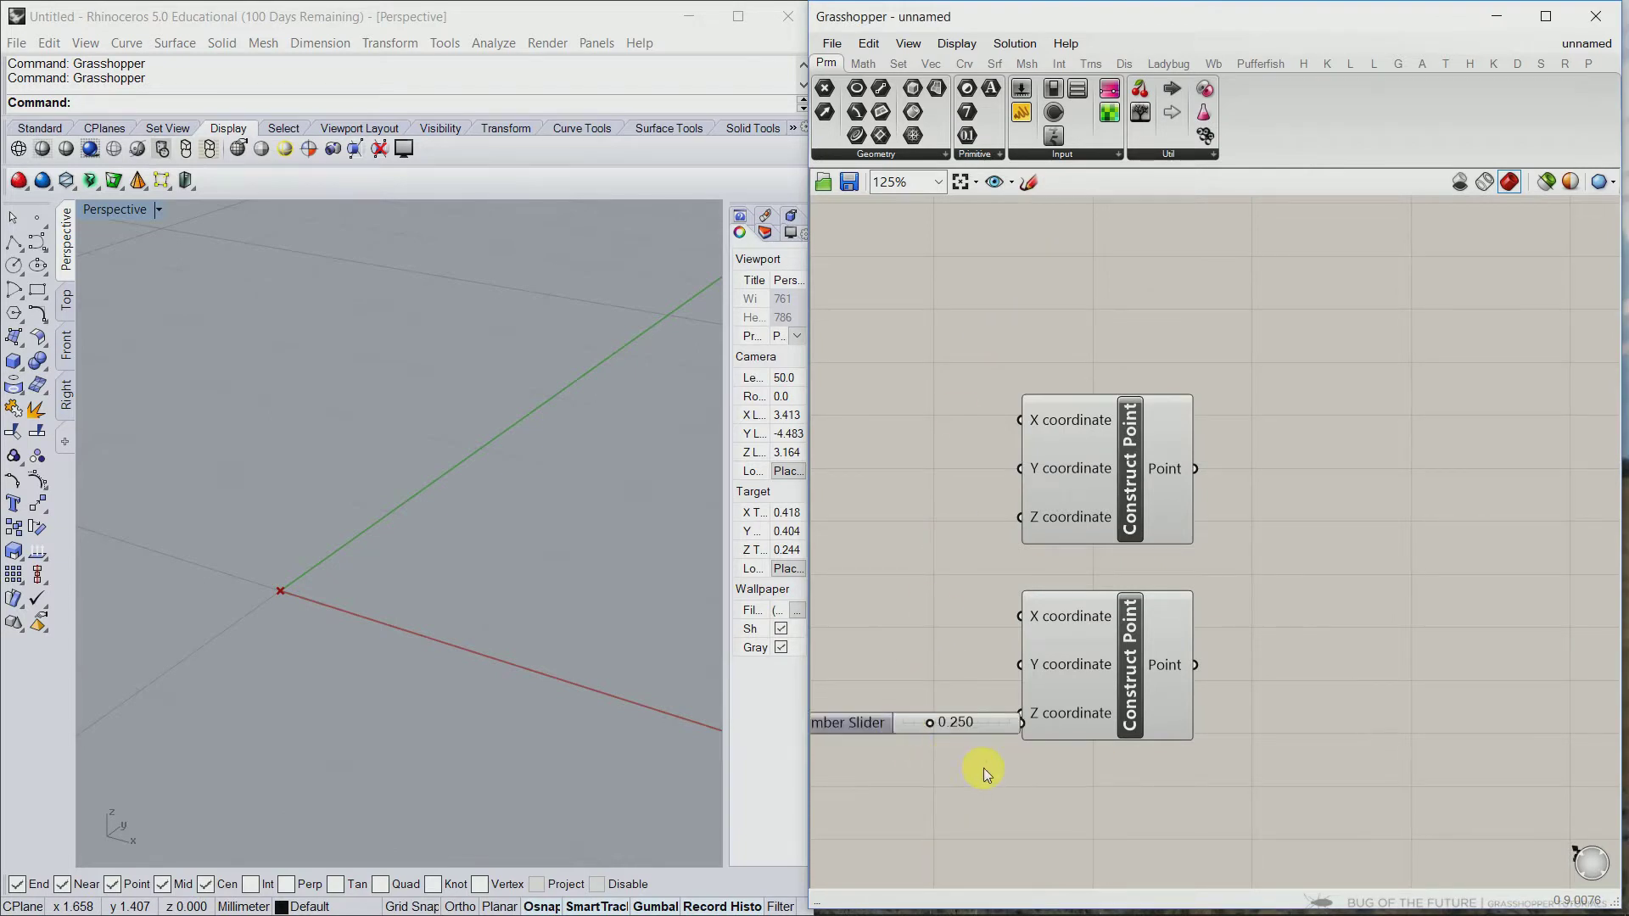
right_click_drag(984, 768, 1138, 752)
left_click(1132, 694)
left_click_drag(1131, 692, 1099, 696)
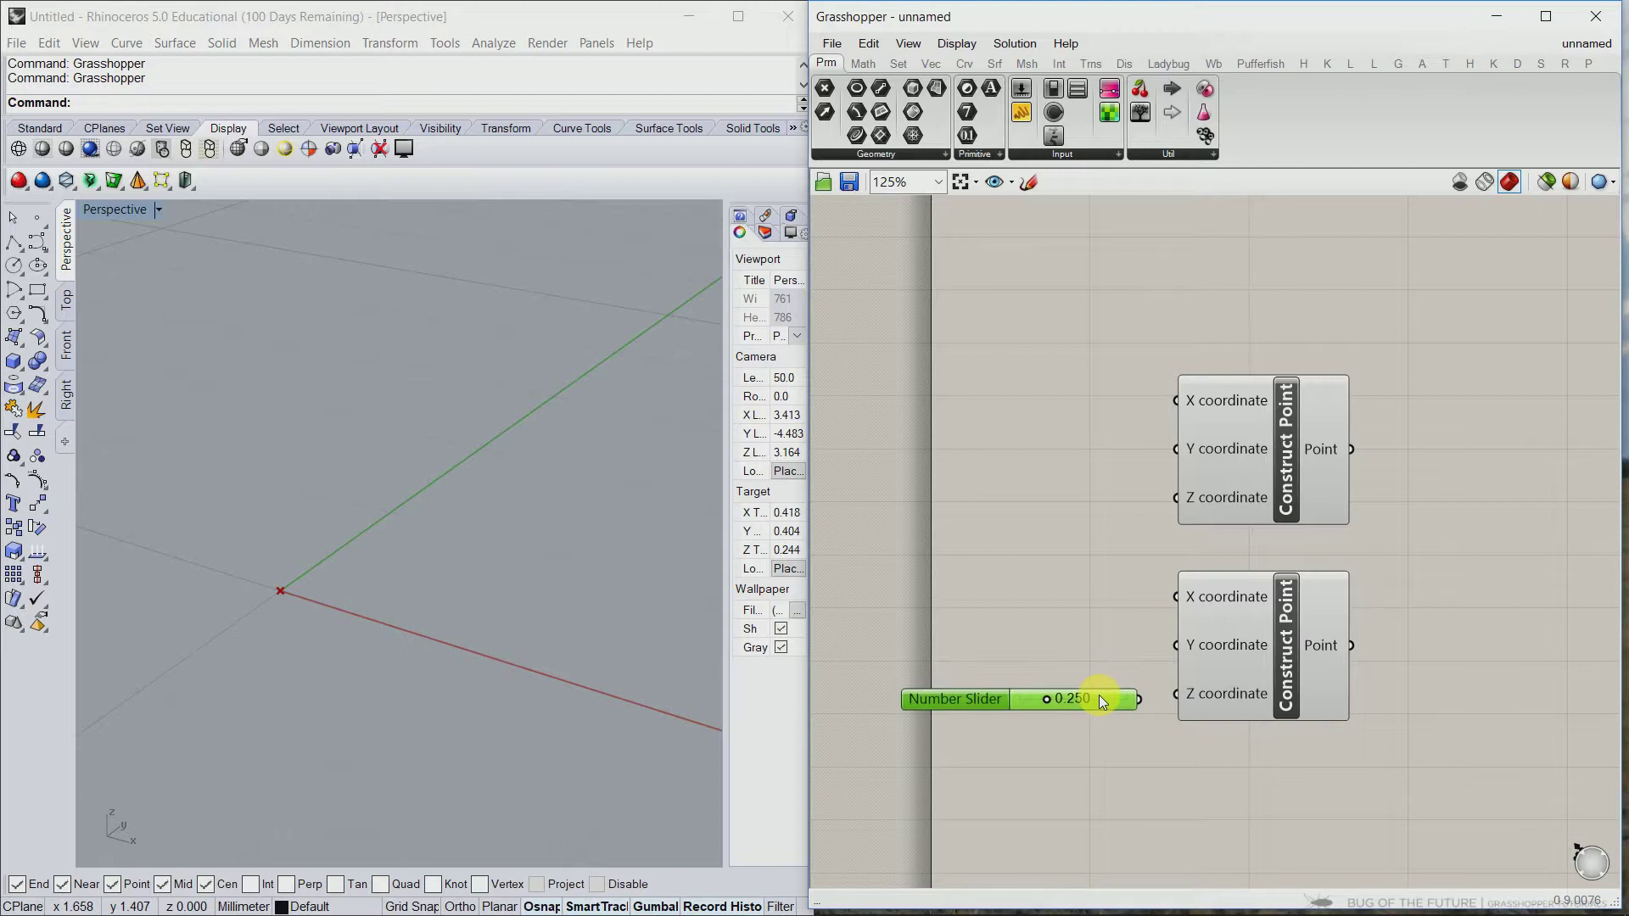
left_click(1099, 772)
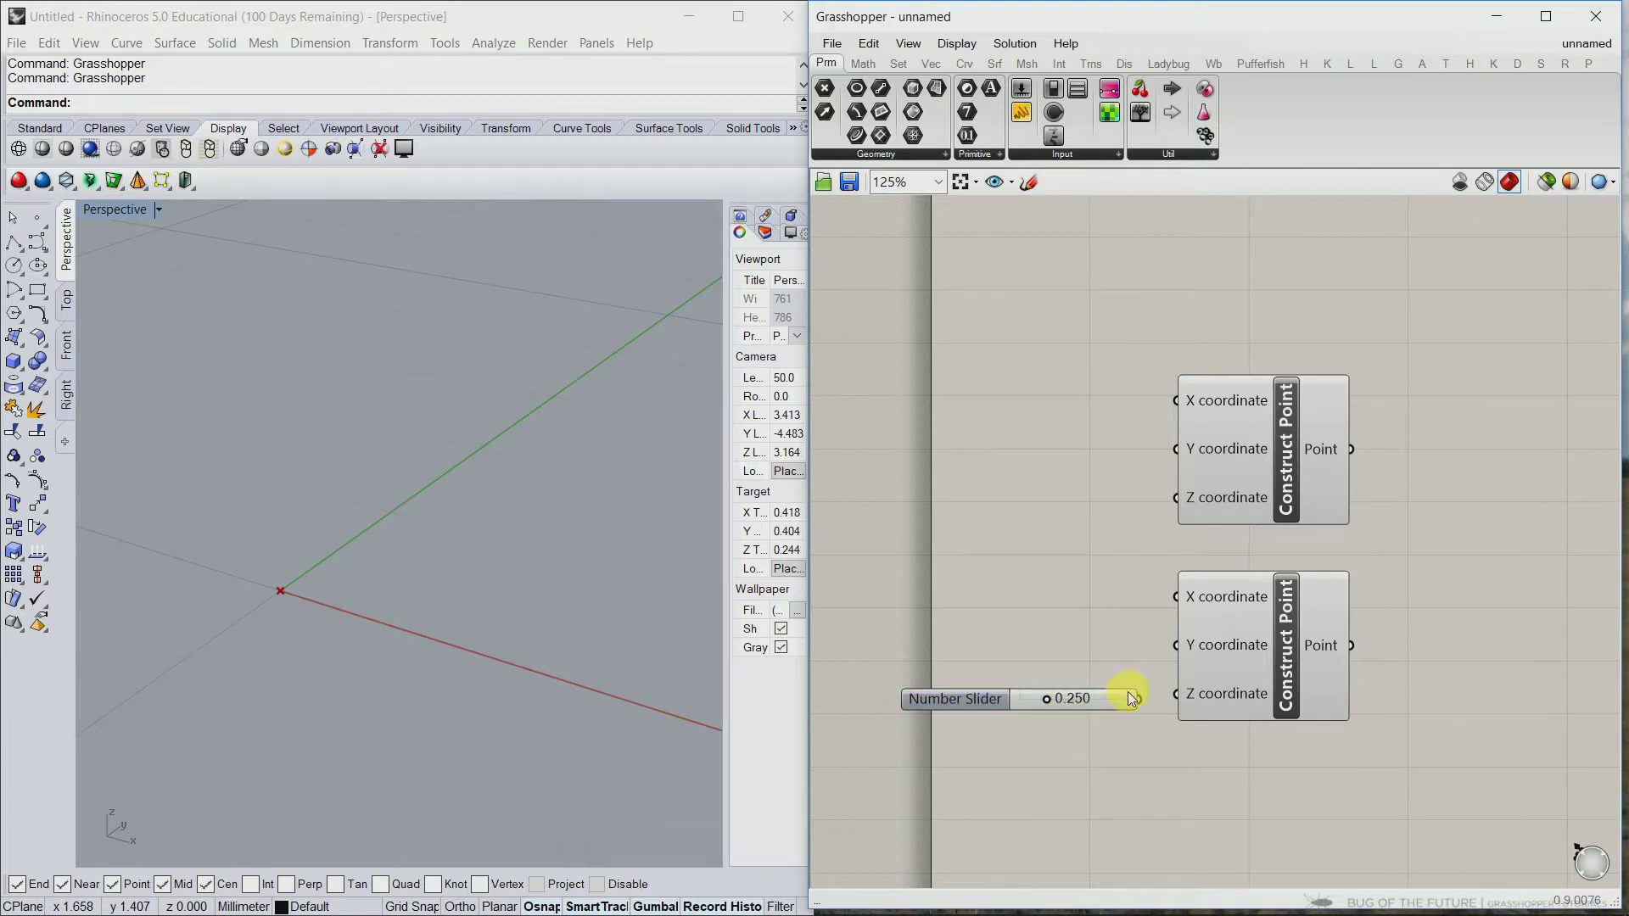
Wire the slider into the lower point's Z and set it to 0.490
left_click_drag(1141, 701, 1178, 695)
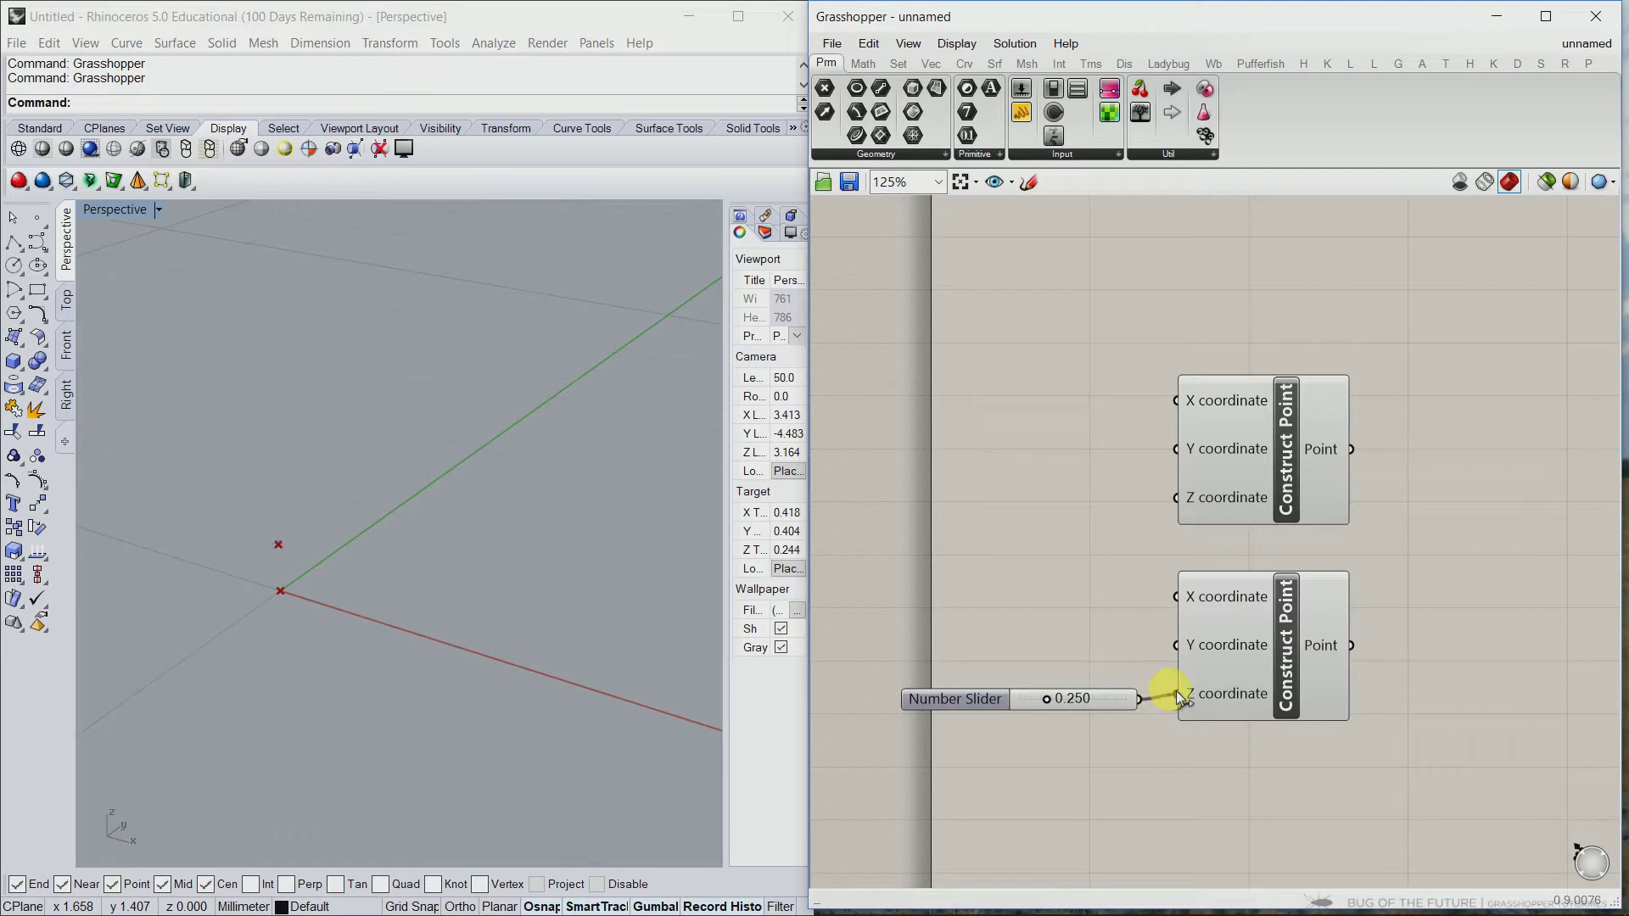
left_click(1260, 708)
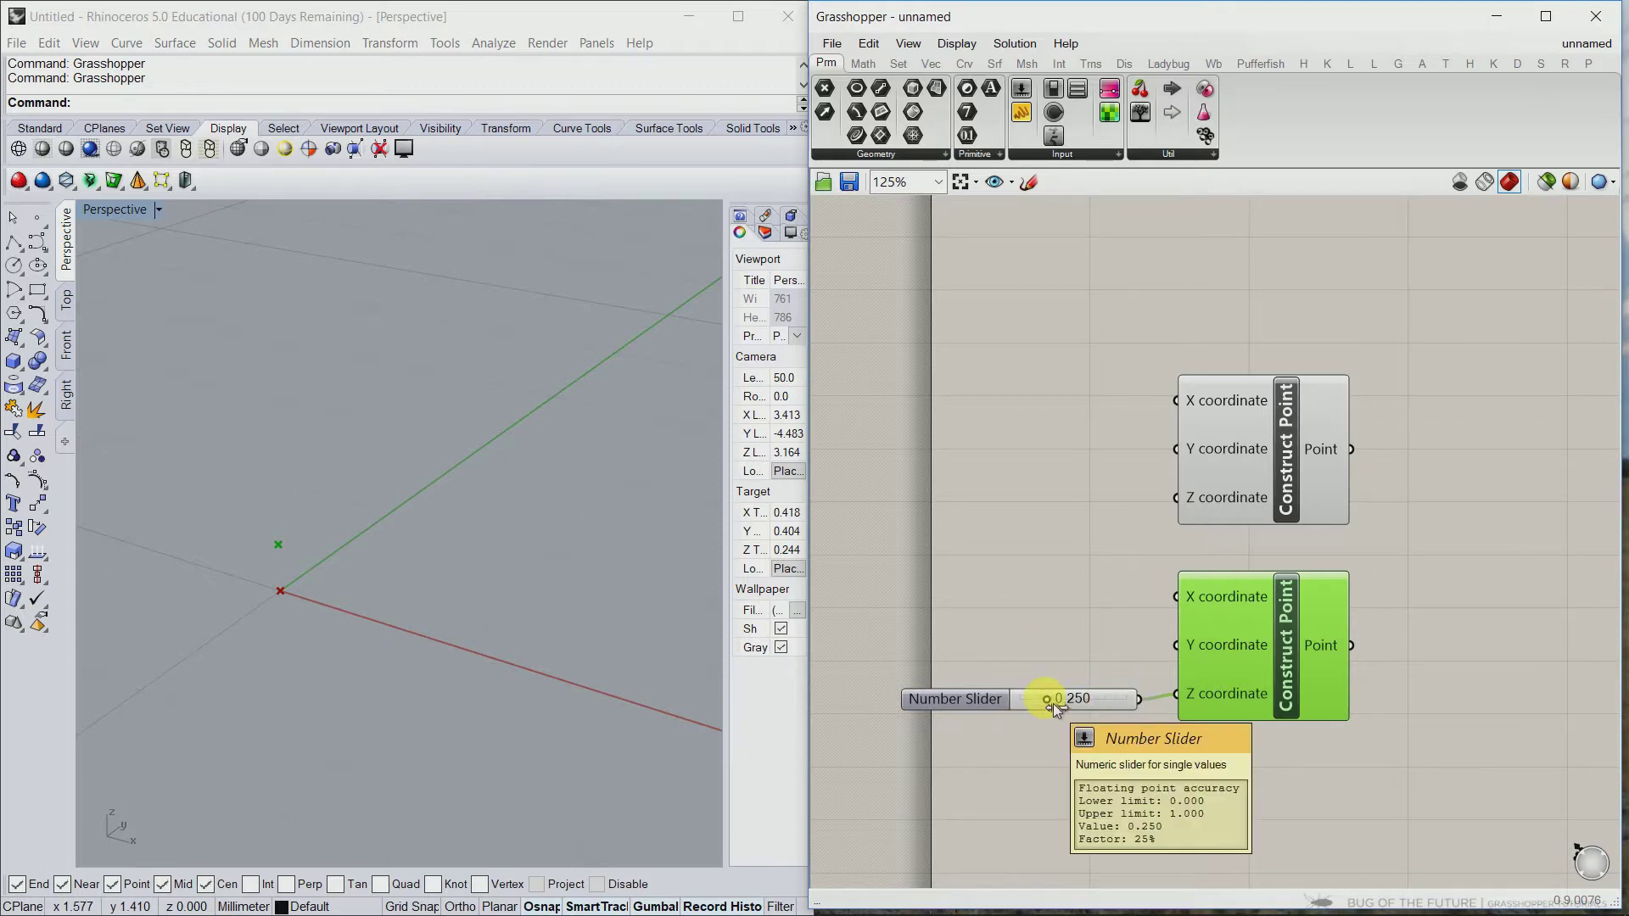
mouse_move(1054, 705)
left_mouse_down()
mouse_move(1167, 685)
mouse_move(1050, 700)
mouse_move(1079, 701)
left_mouse_up()
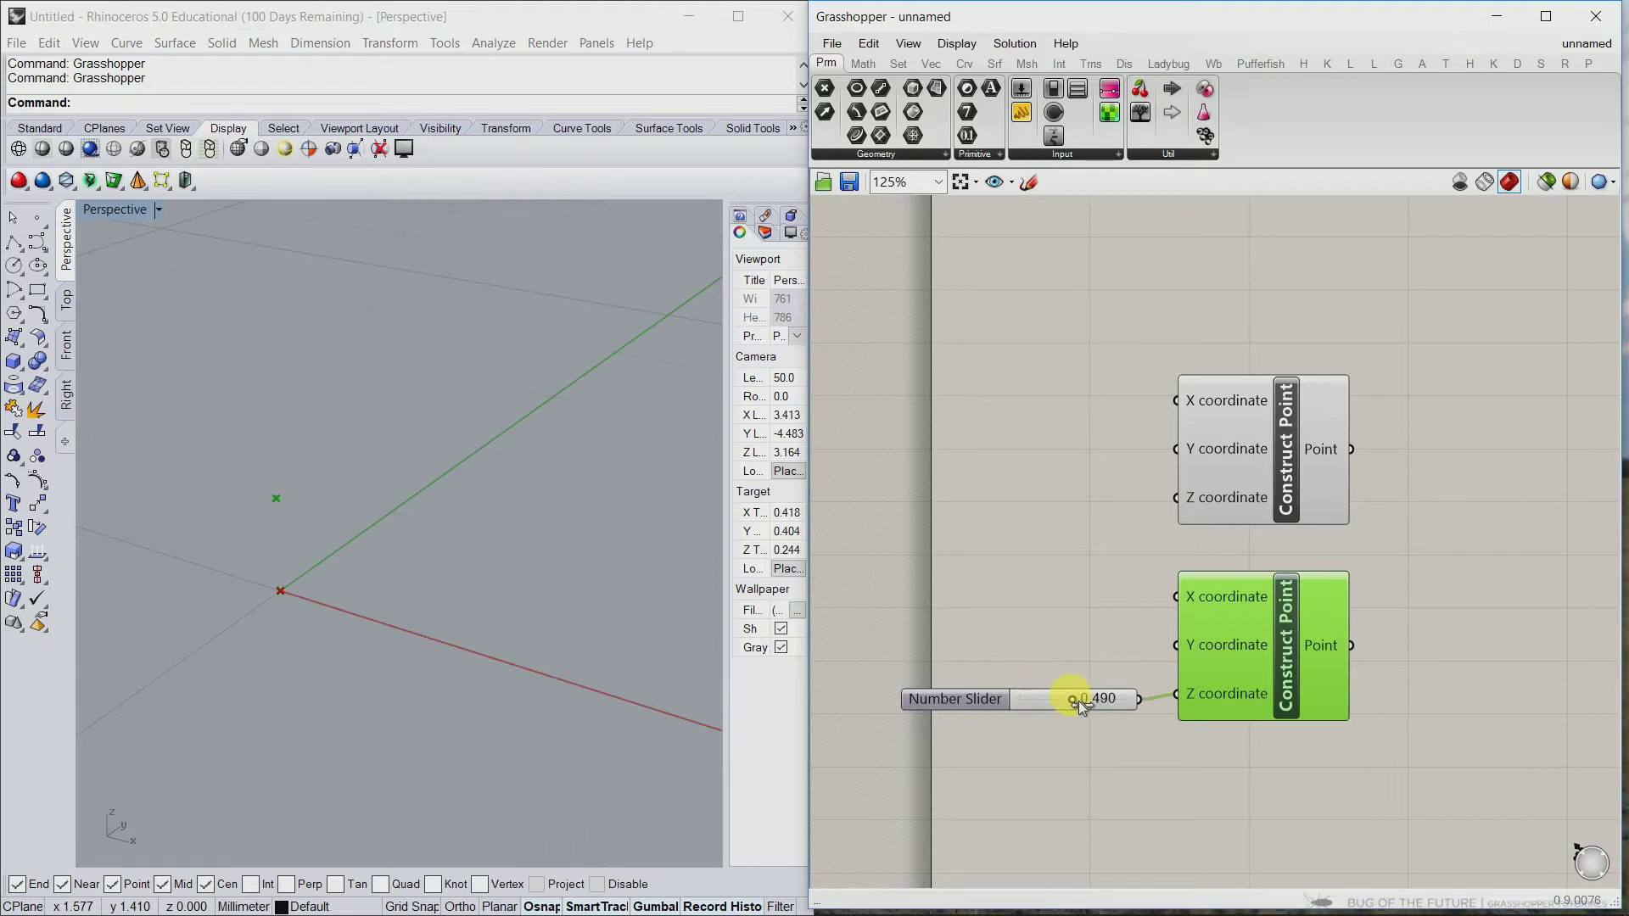
Add a Circle CNR component centred on the first Construct Point
left_click(1088, 749)
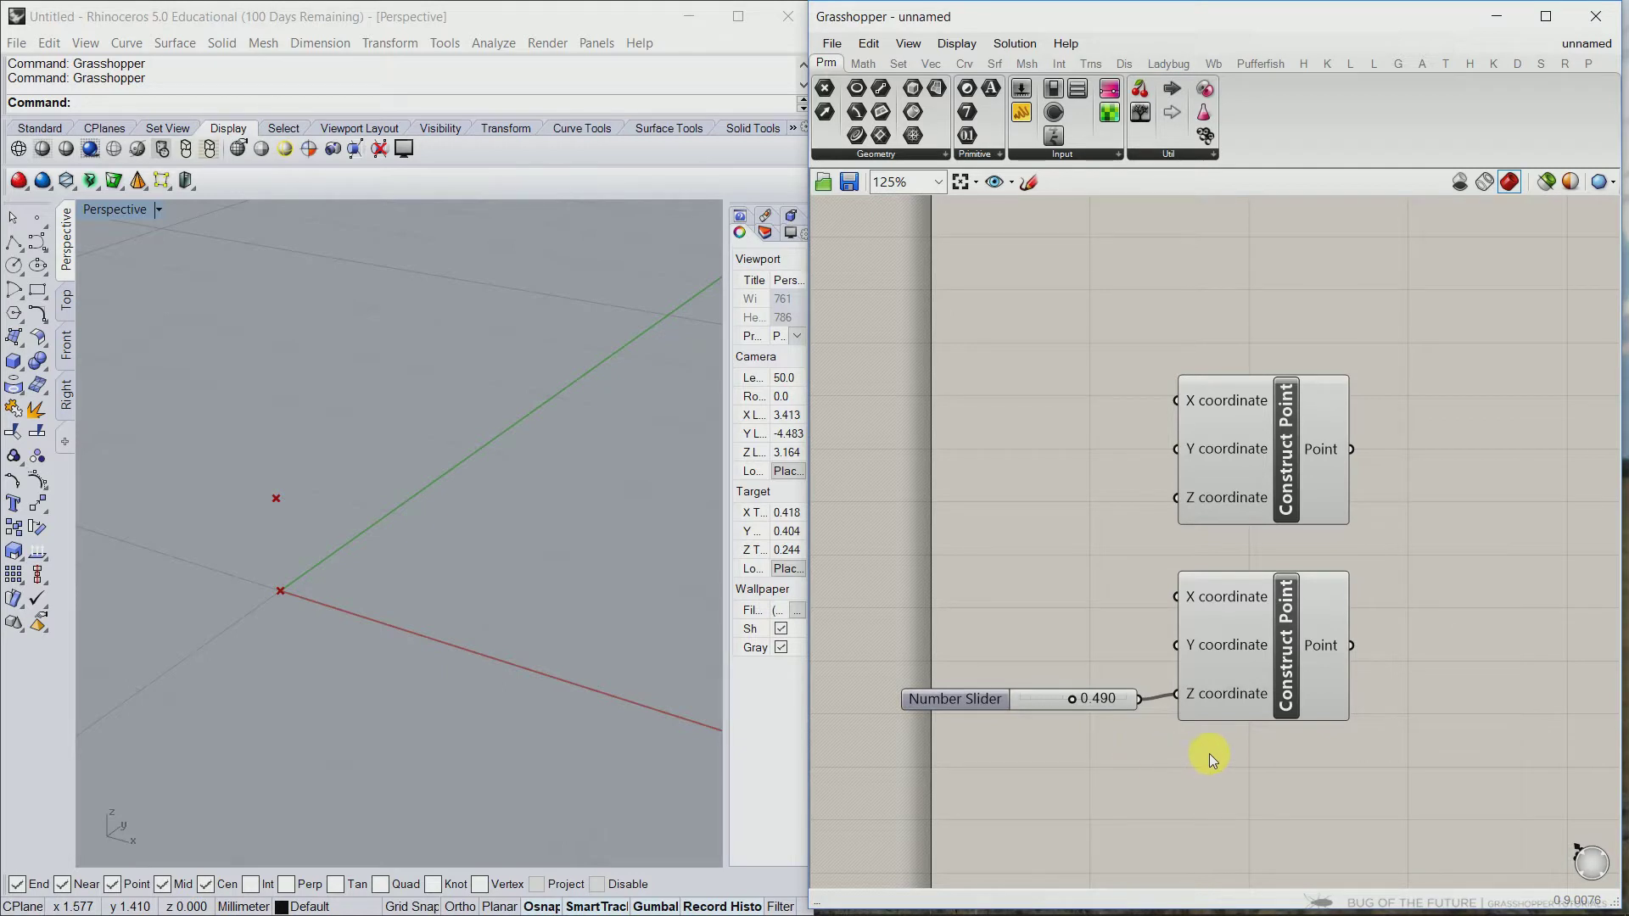
left_click(968, 65)
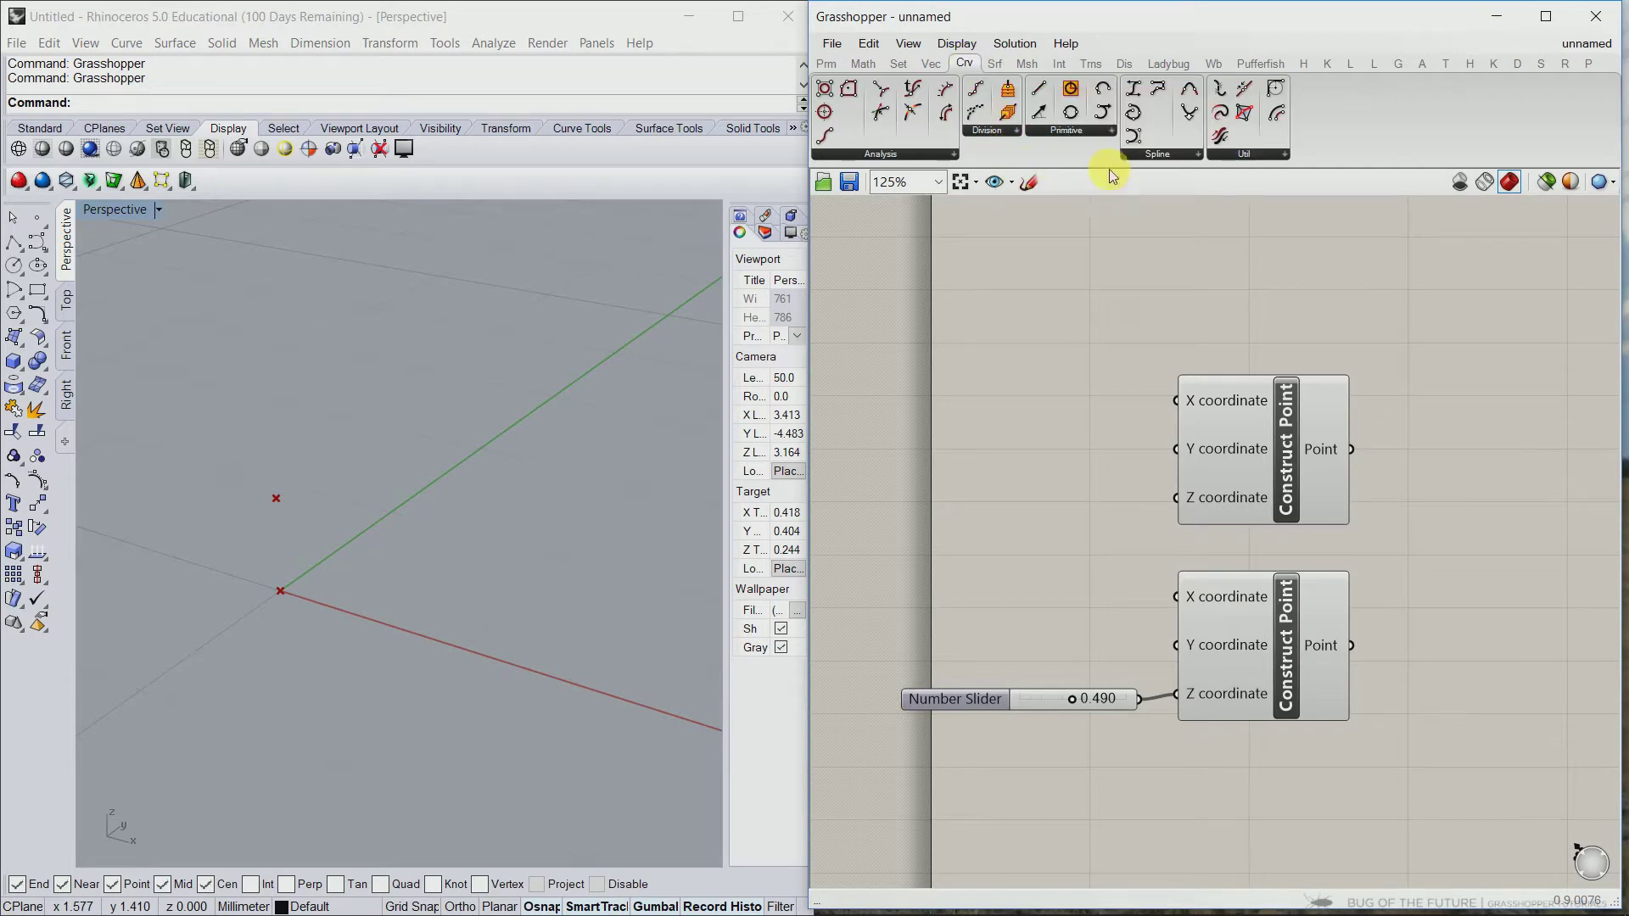
left_click(1091, 132)
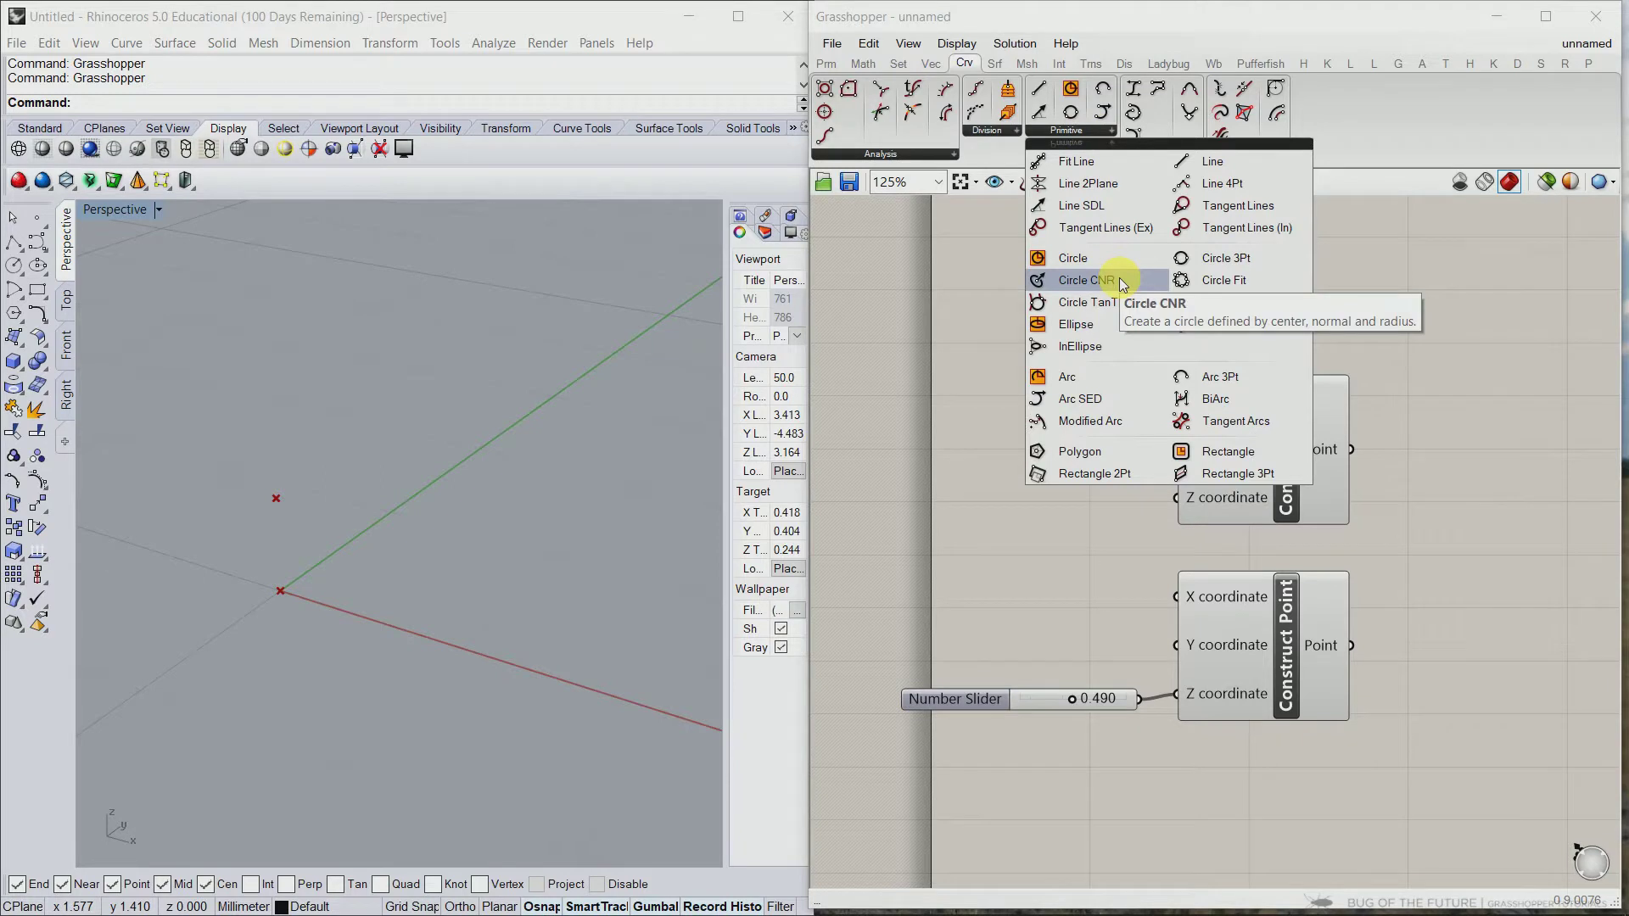
left_click_drag(1118, 277, 1187, 315)
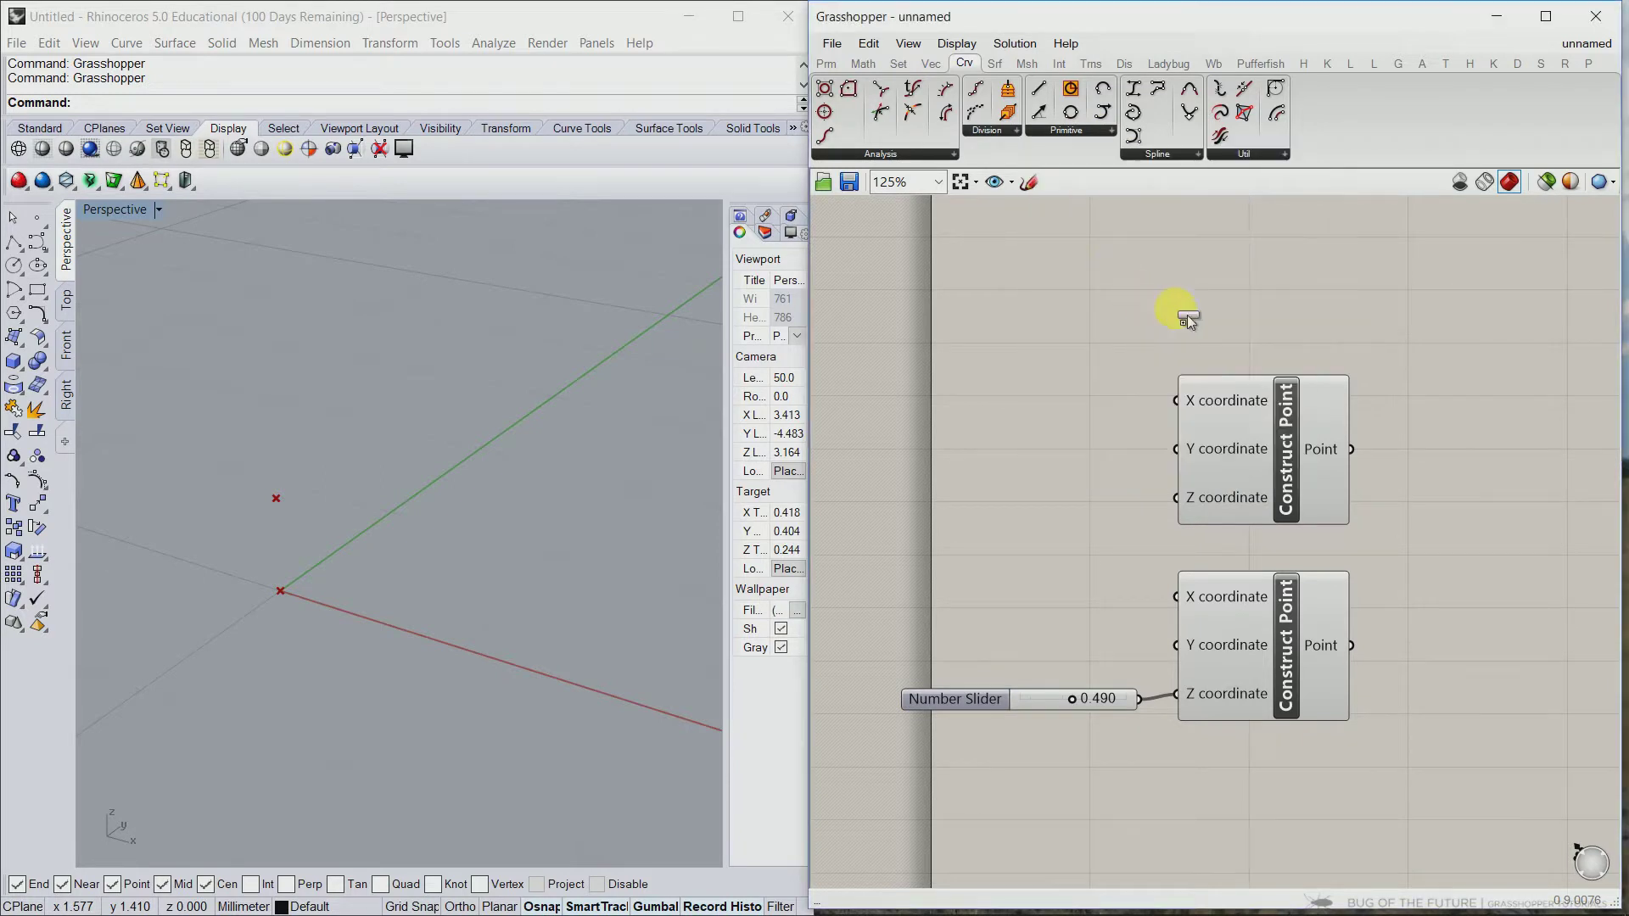
left_click(1539, 454)
right_click_drag(1514, 586, 1289, 589)
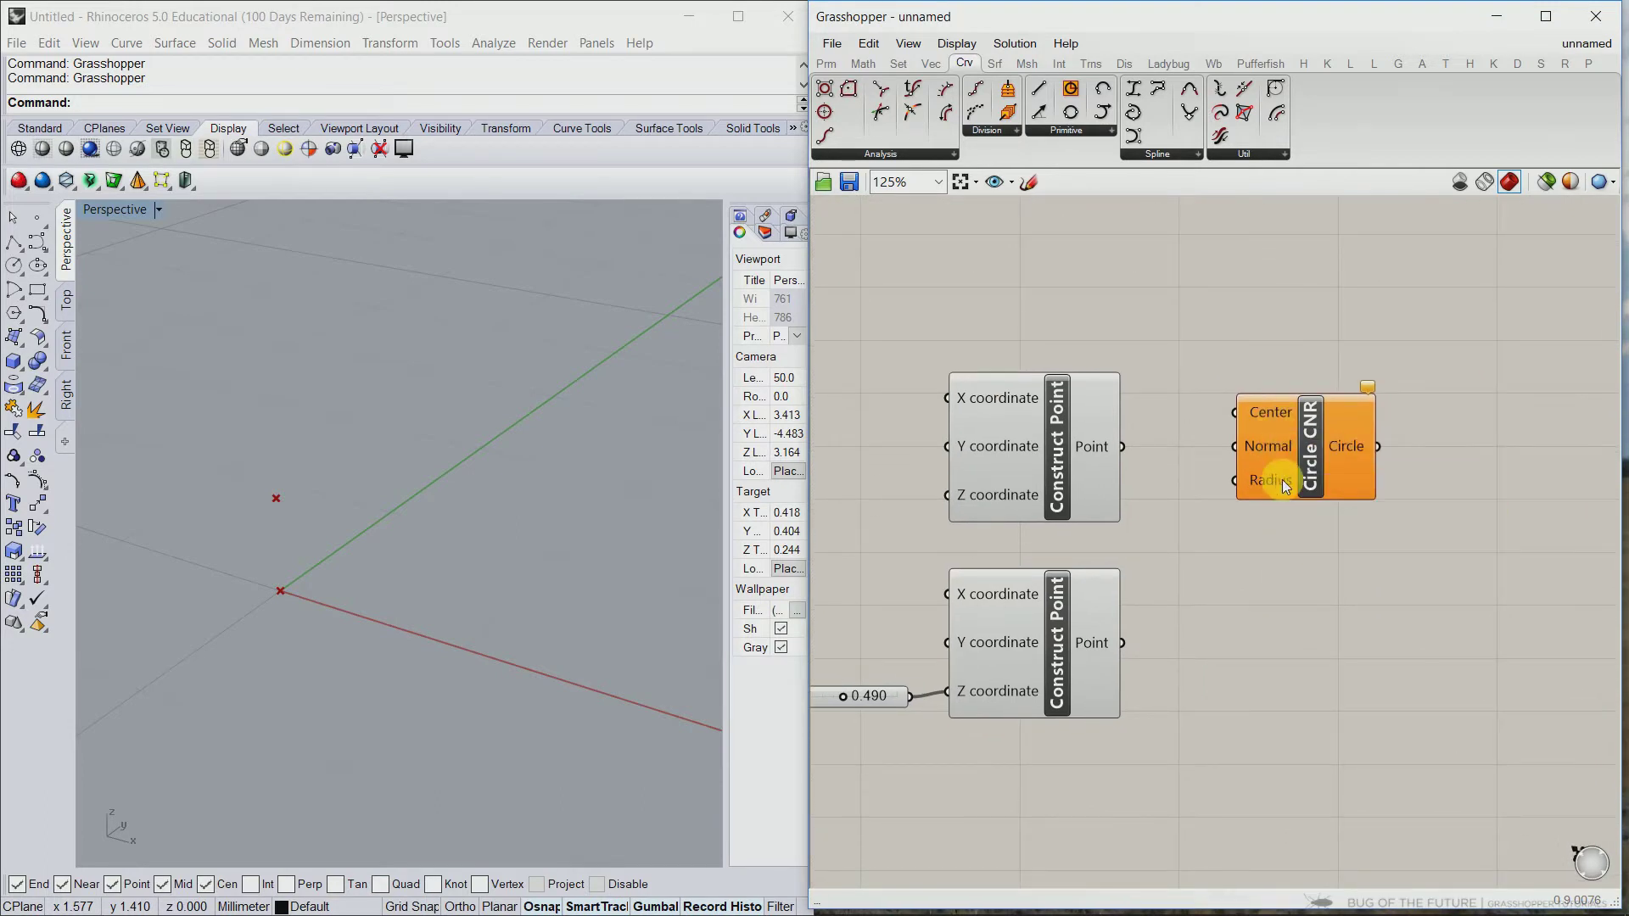
mouse_move(1285, 485)
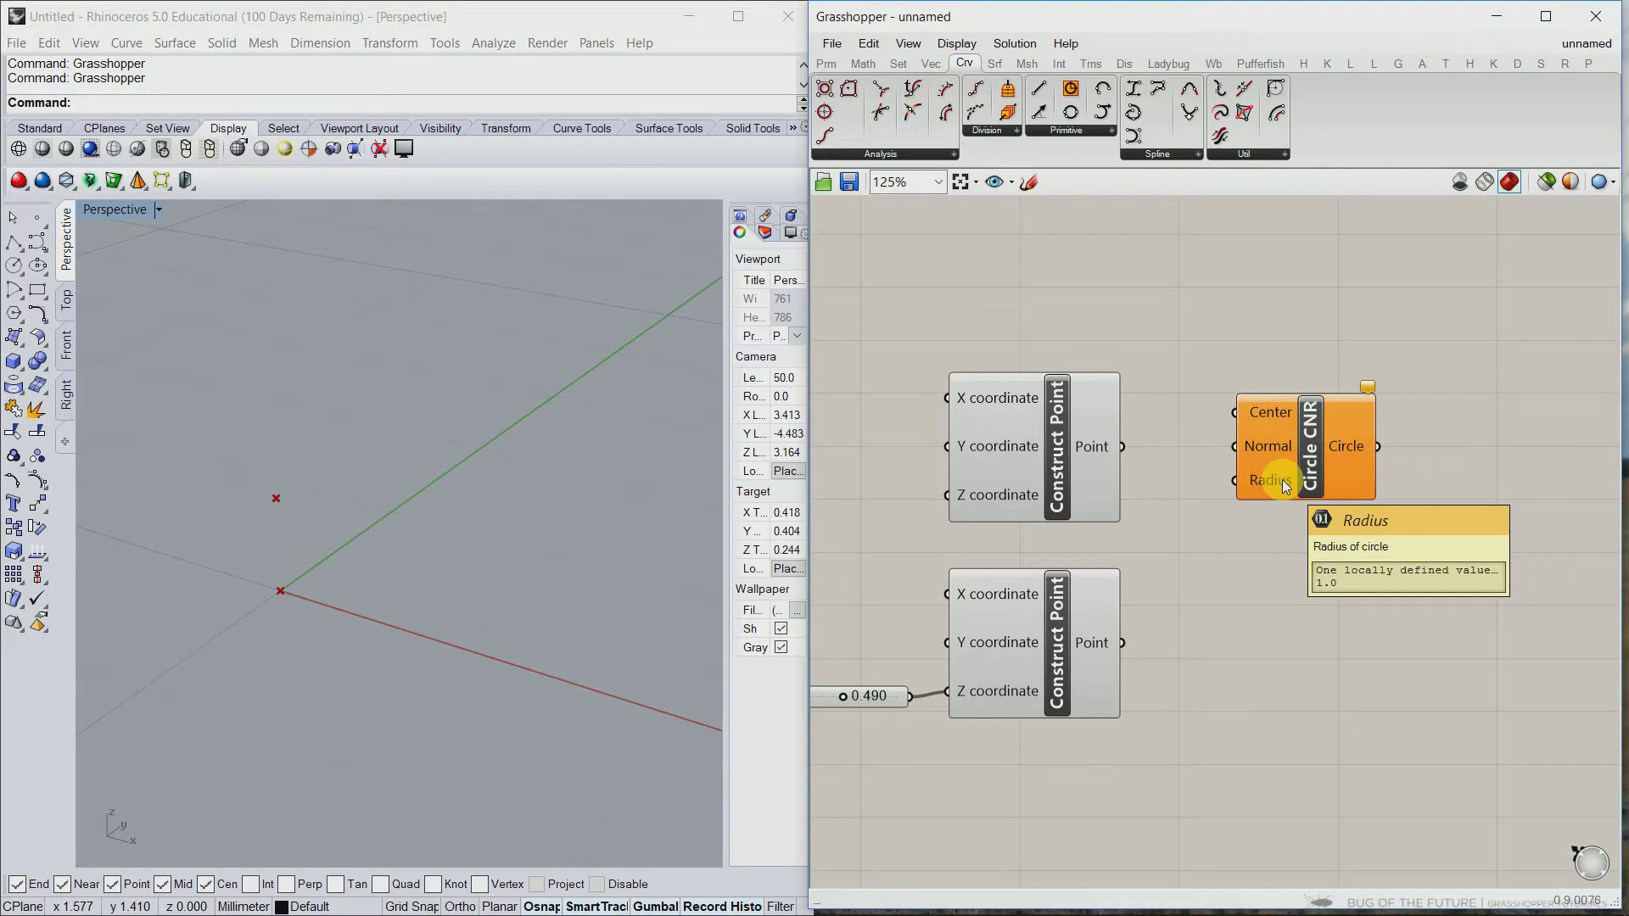
mouse_move(1277, 417)
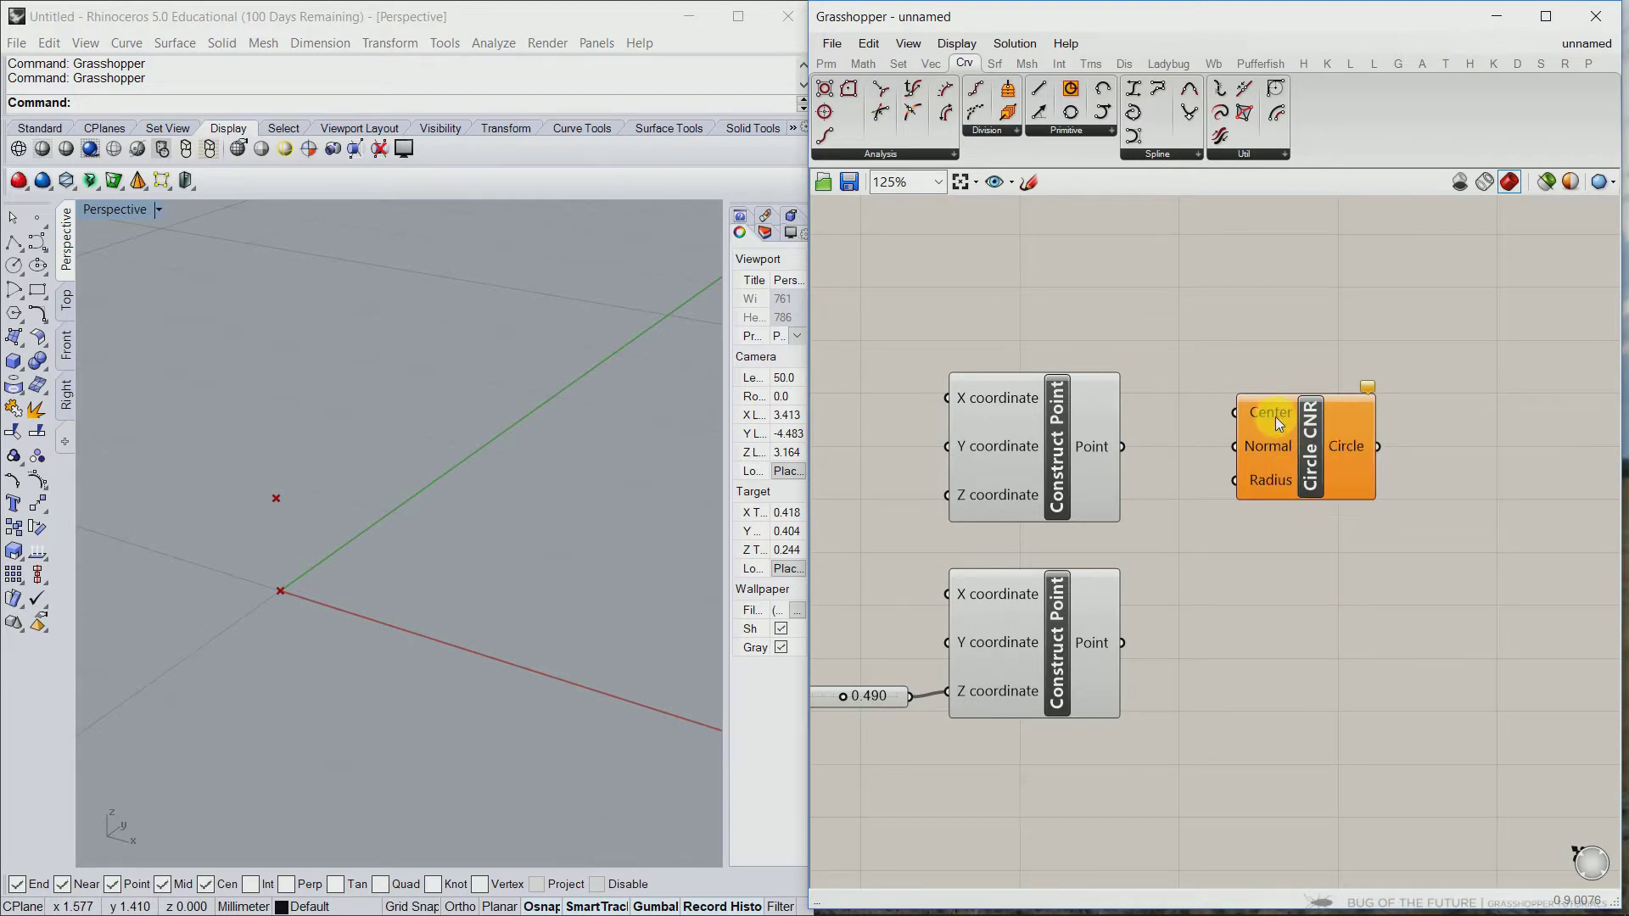
mouse_move(1093, 464)
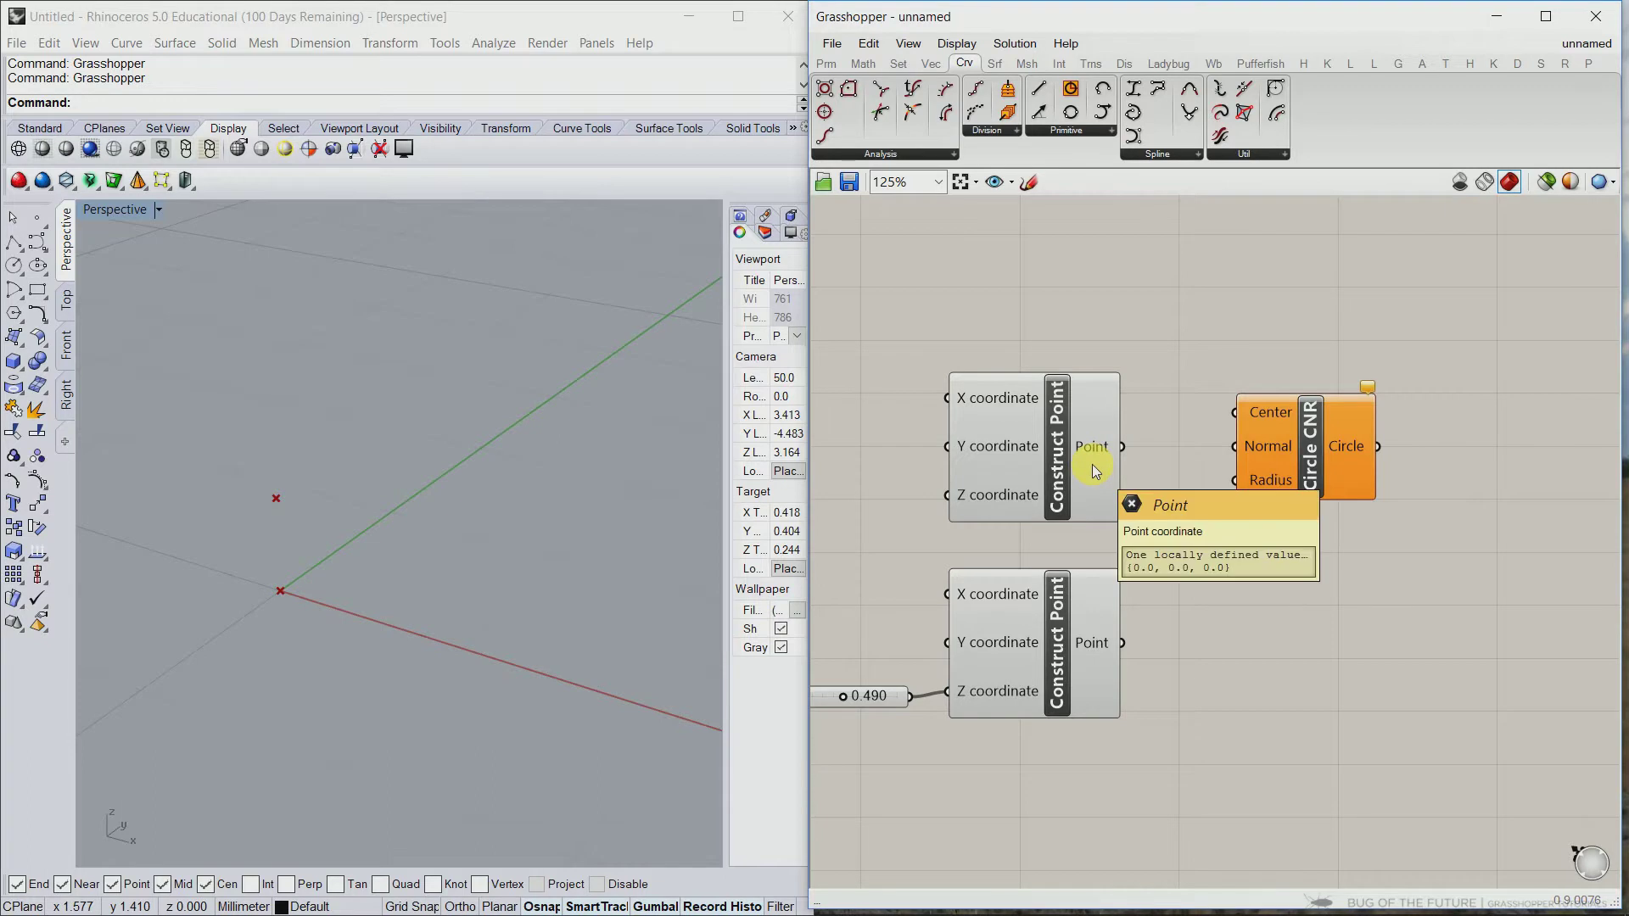
left_click_drag(1127, 444, 1236, 417)
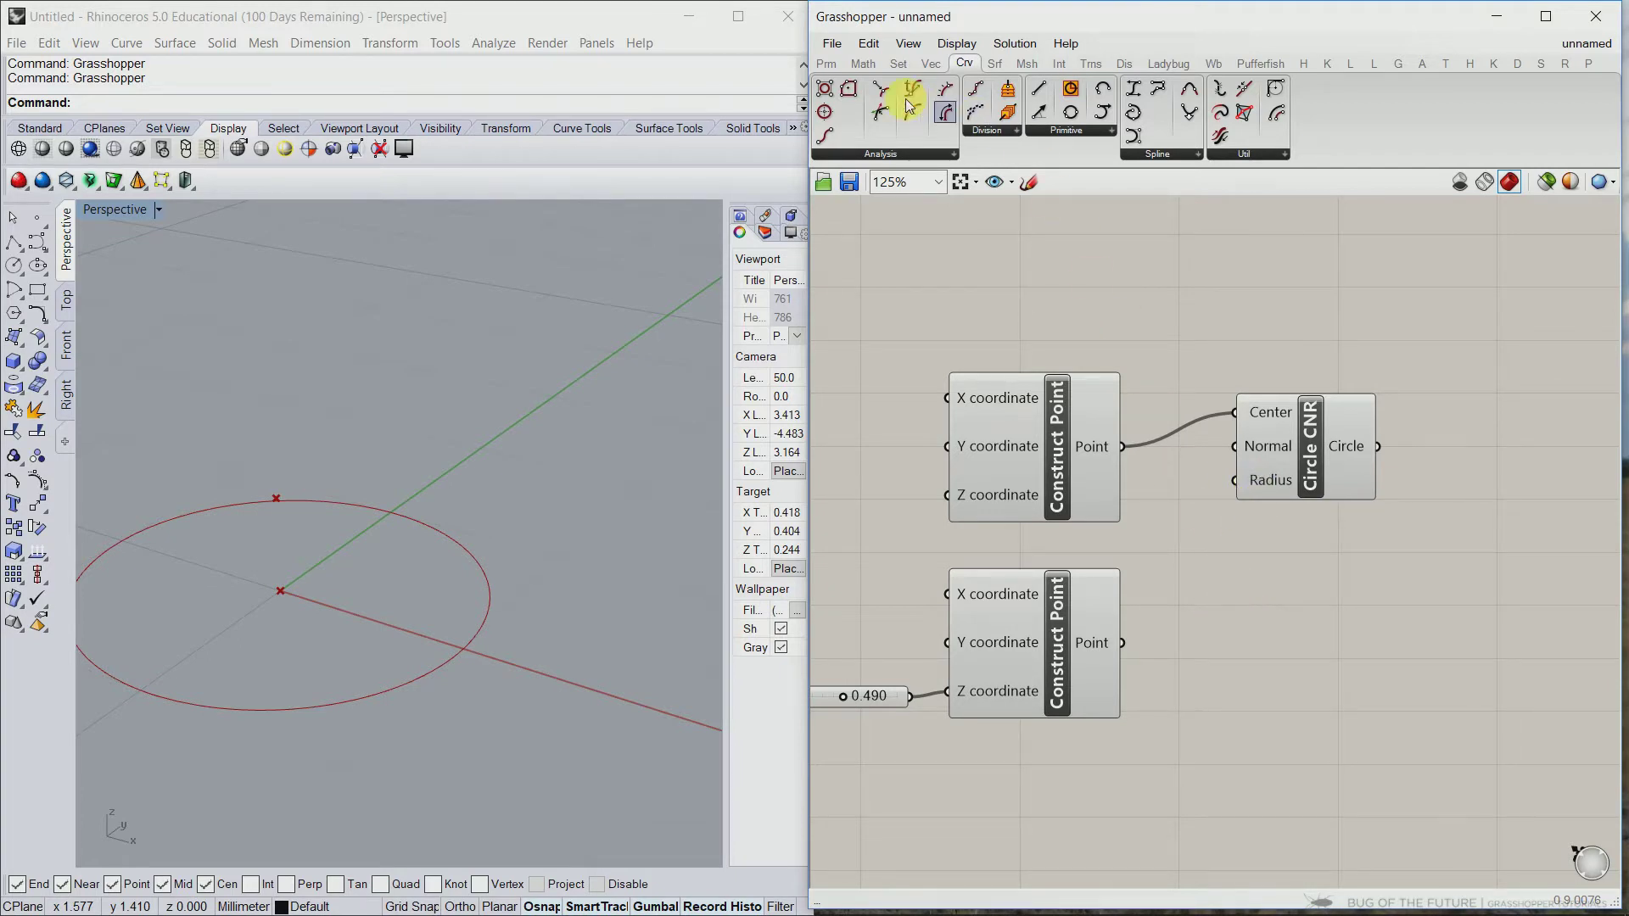
Wire a new Number Slider into the Circle CNR Radius and set it to 0.298
left_click(829, 66)
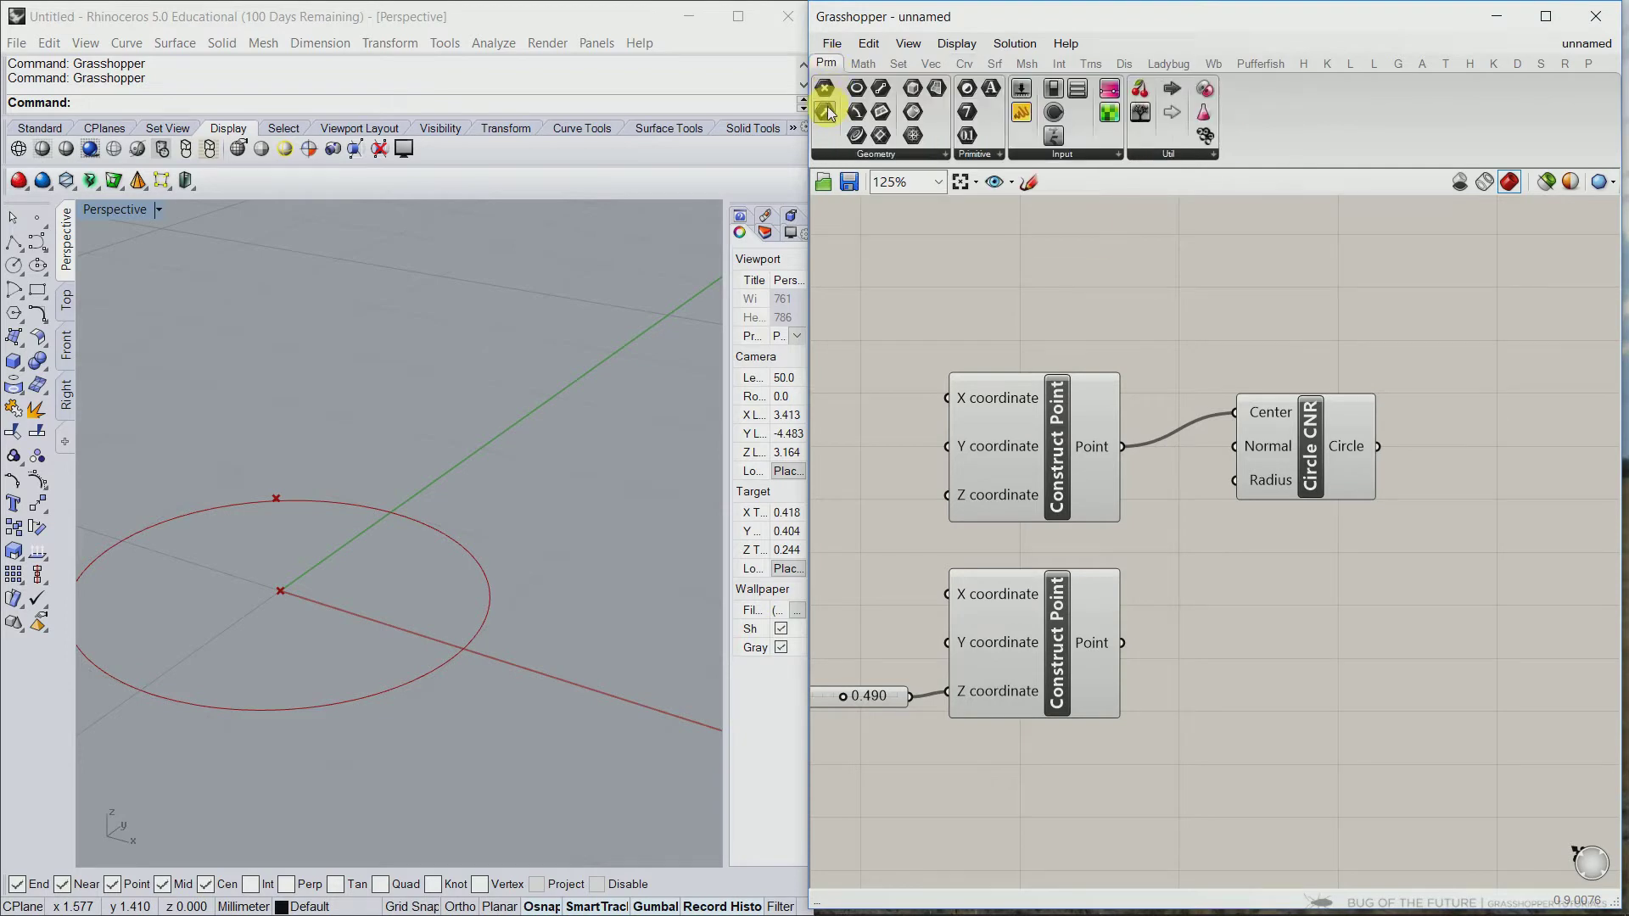
left_click(1025, 90)
left_click_drag(866, 555, 1232, 483)
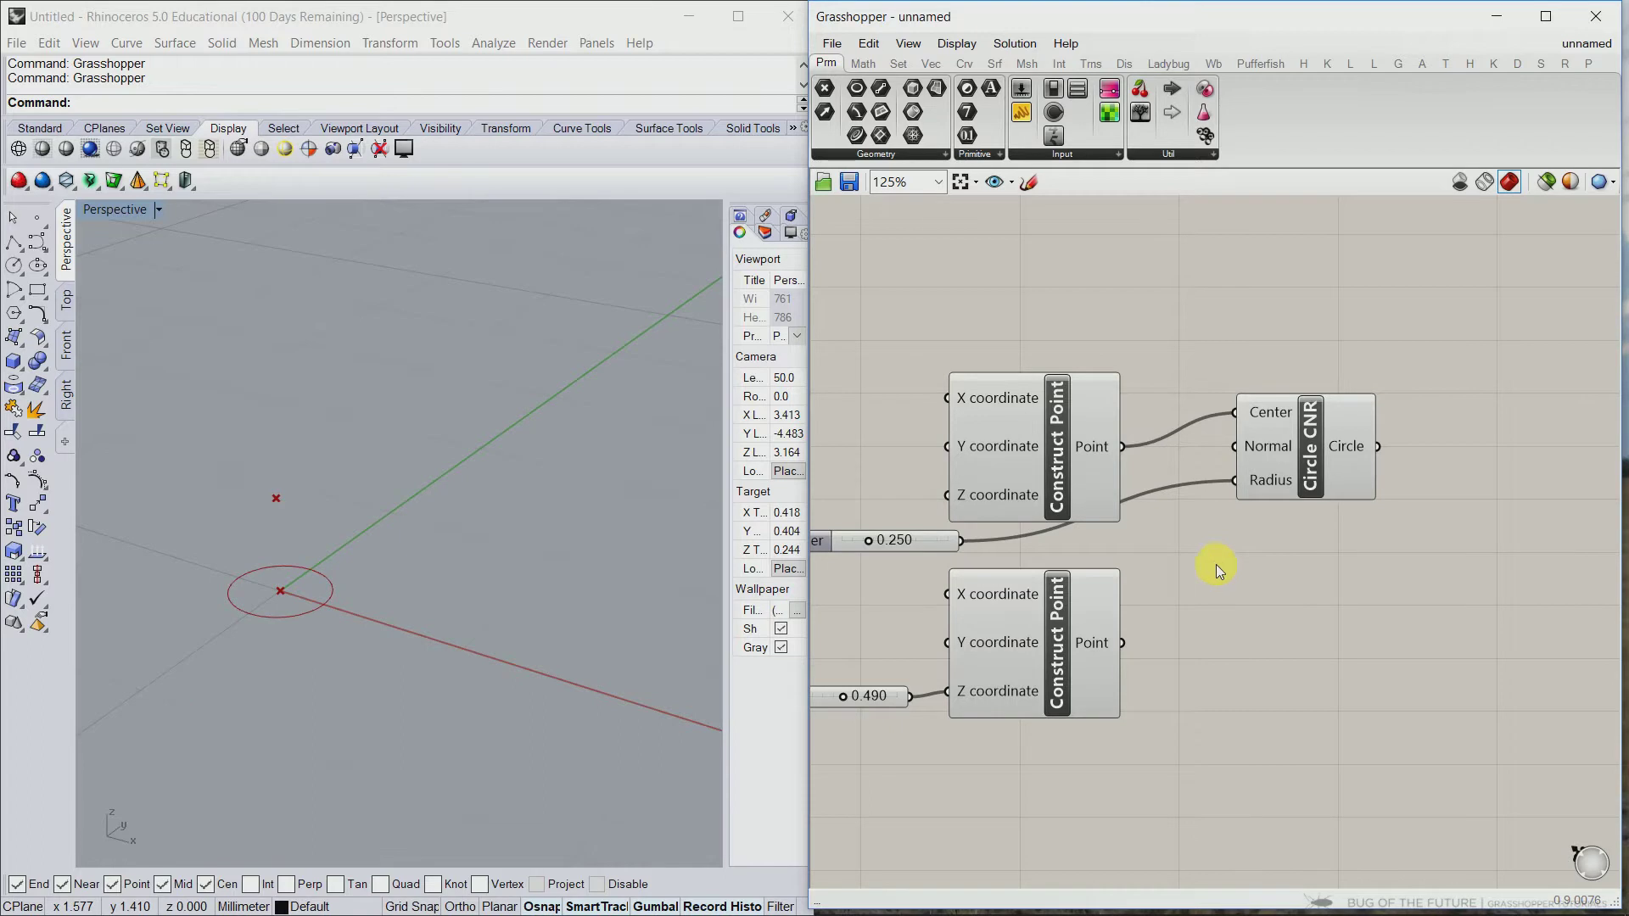
right_click_drag(1222, 560, 1270, 478)
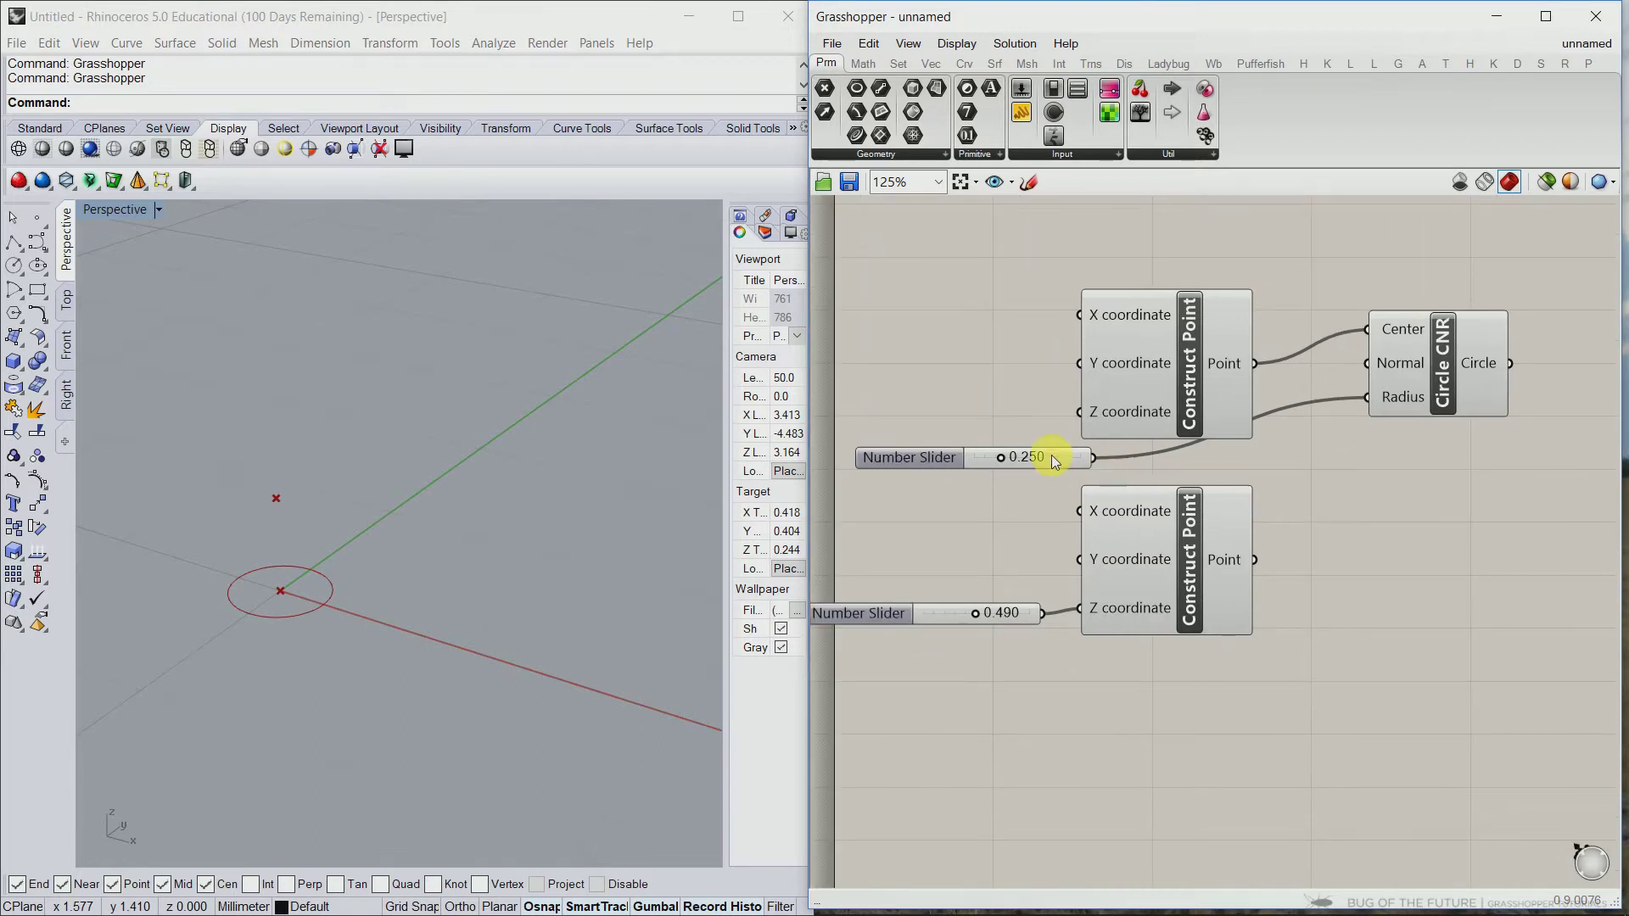
left_click_drag(1051, 455, 997, 469)
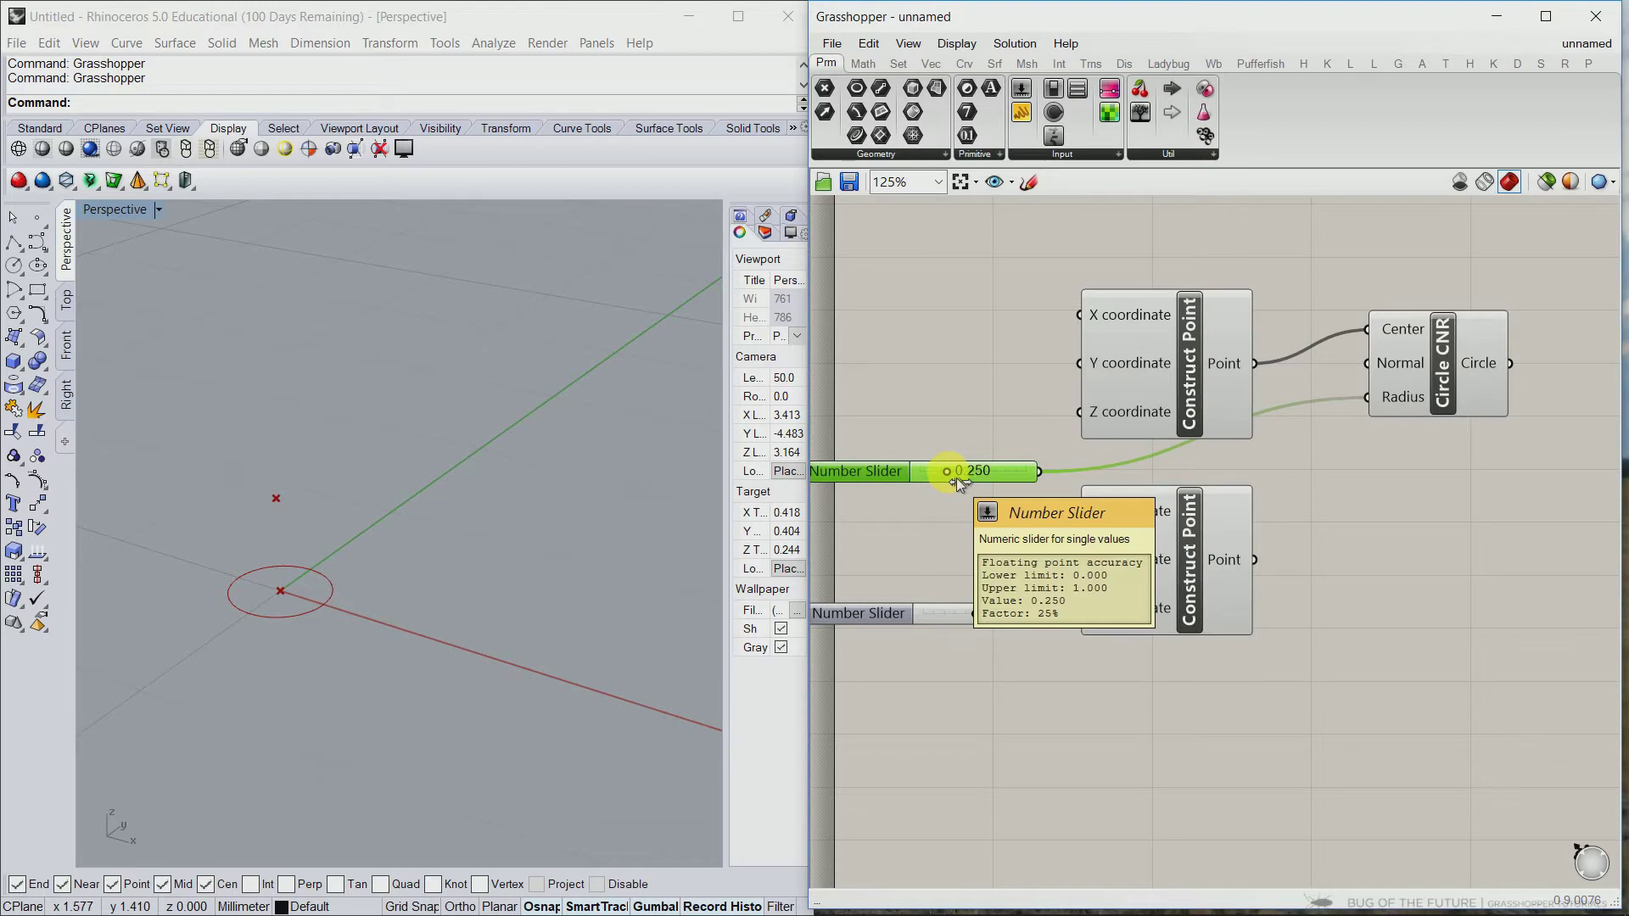
mouse_move(959, 478)
left_mouse_down()
mouse_move(1049, 471)
mouse_move(960, 480)
left_mouse_up()
left_click(1357, 487)
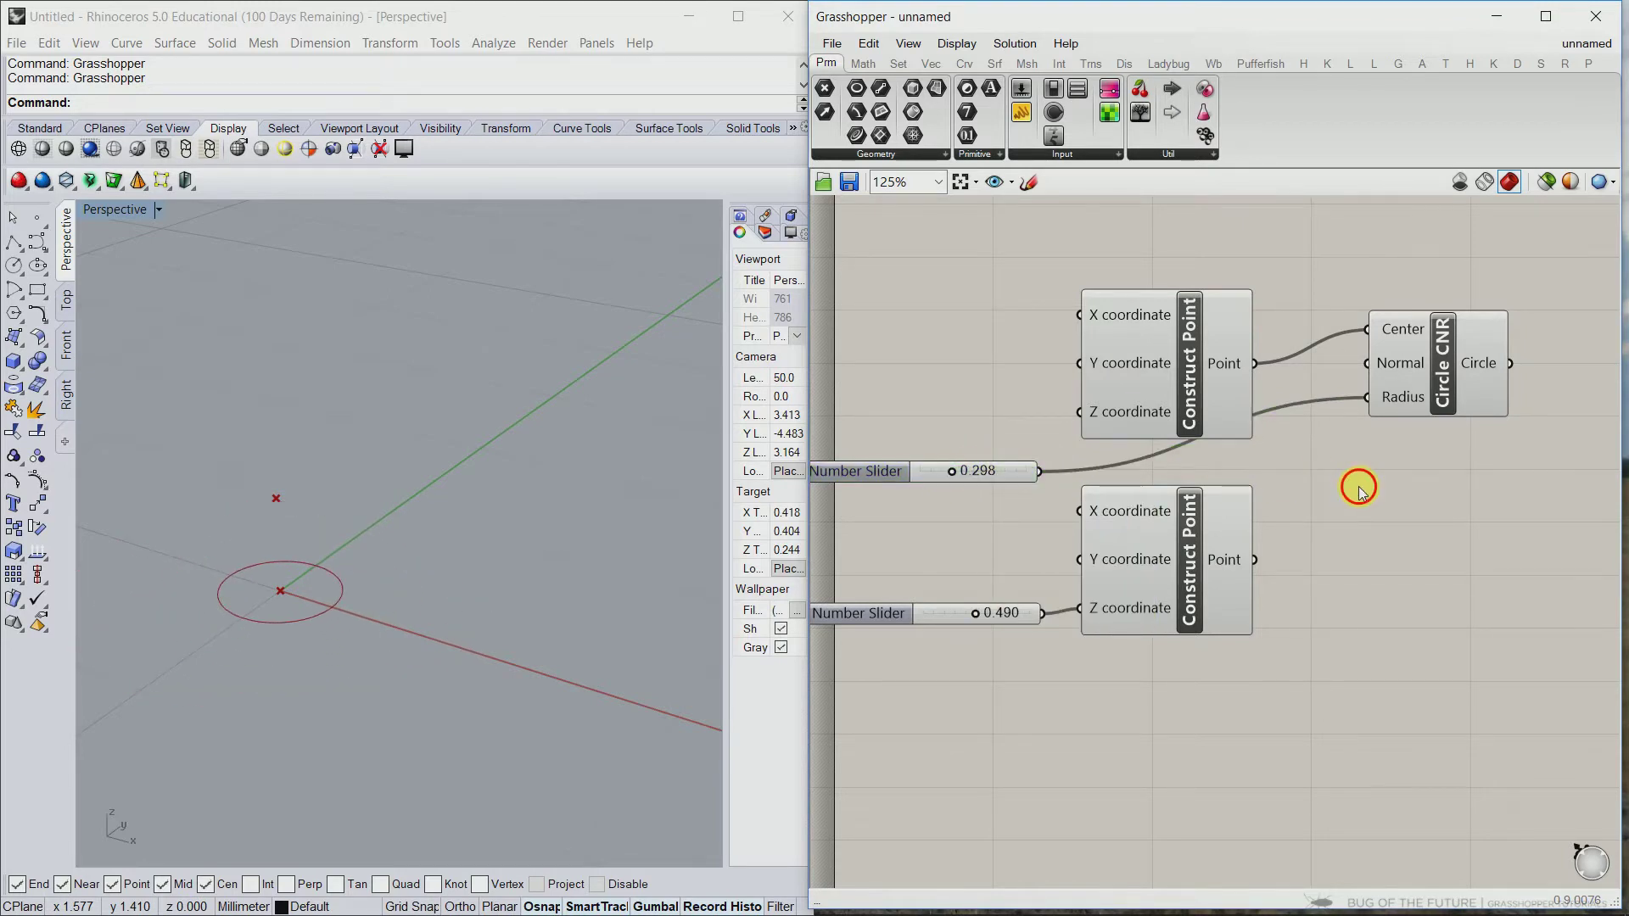
Copy the Circle CNR component and centre the copy on the raised point
left_click(1443, 388)
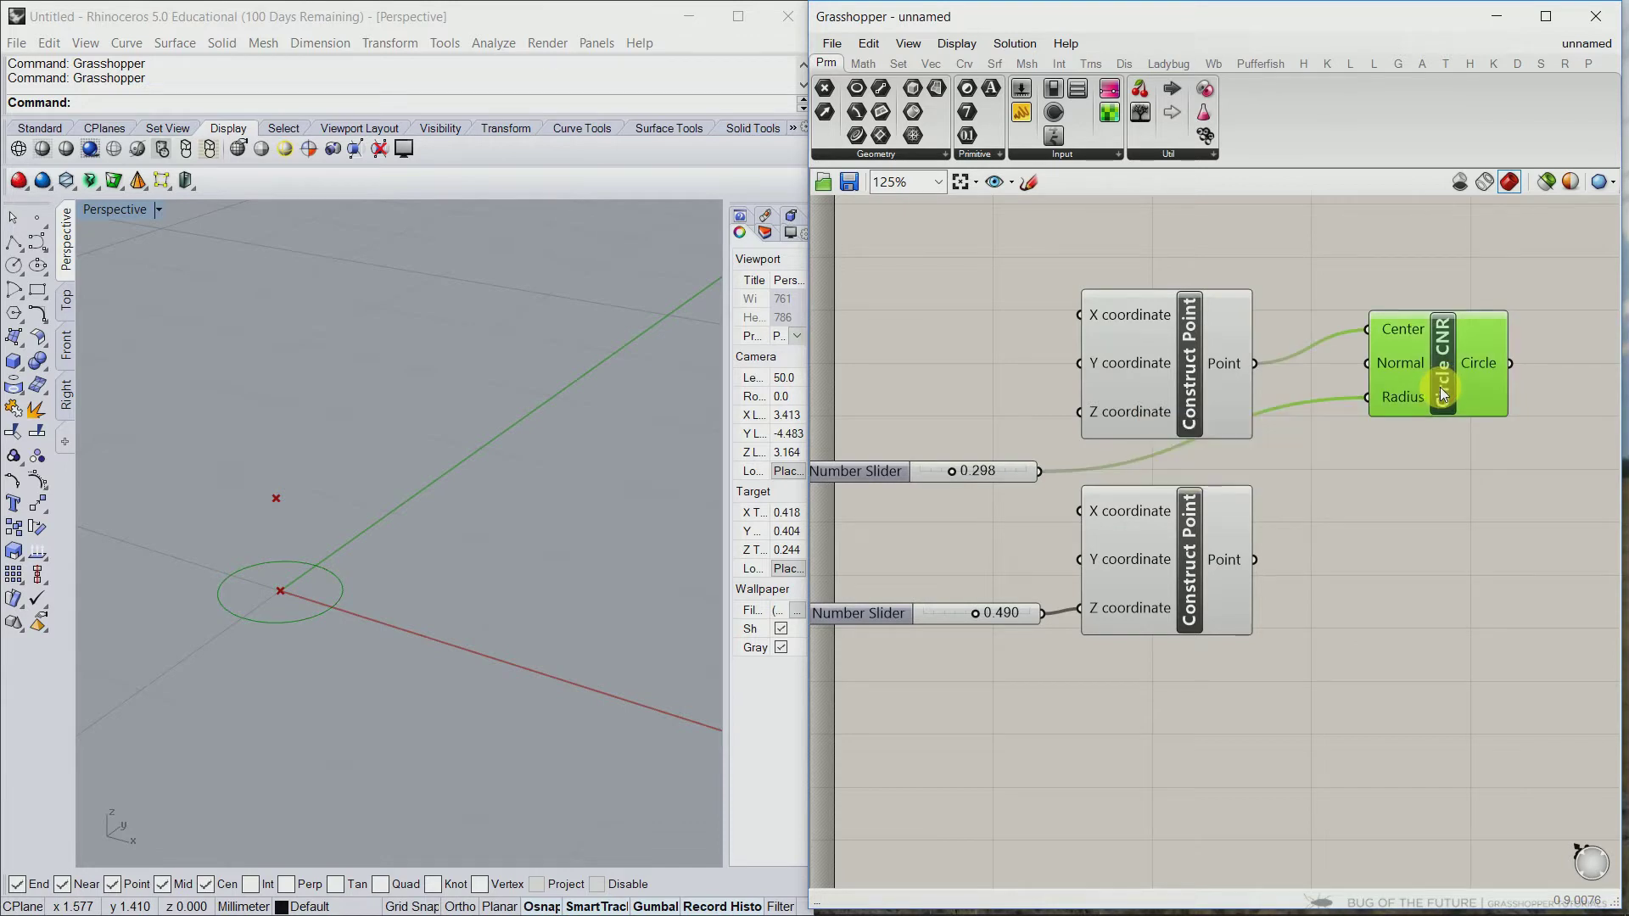
left_click_drag(1443, 389, 1432, 624, "alt")
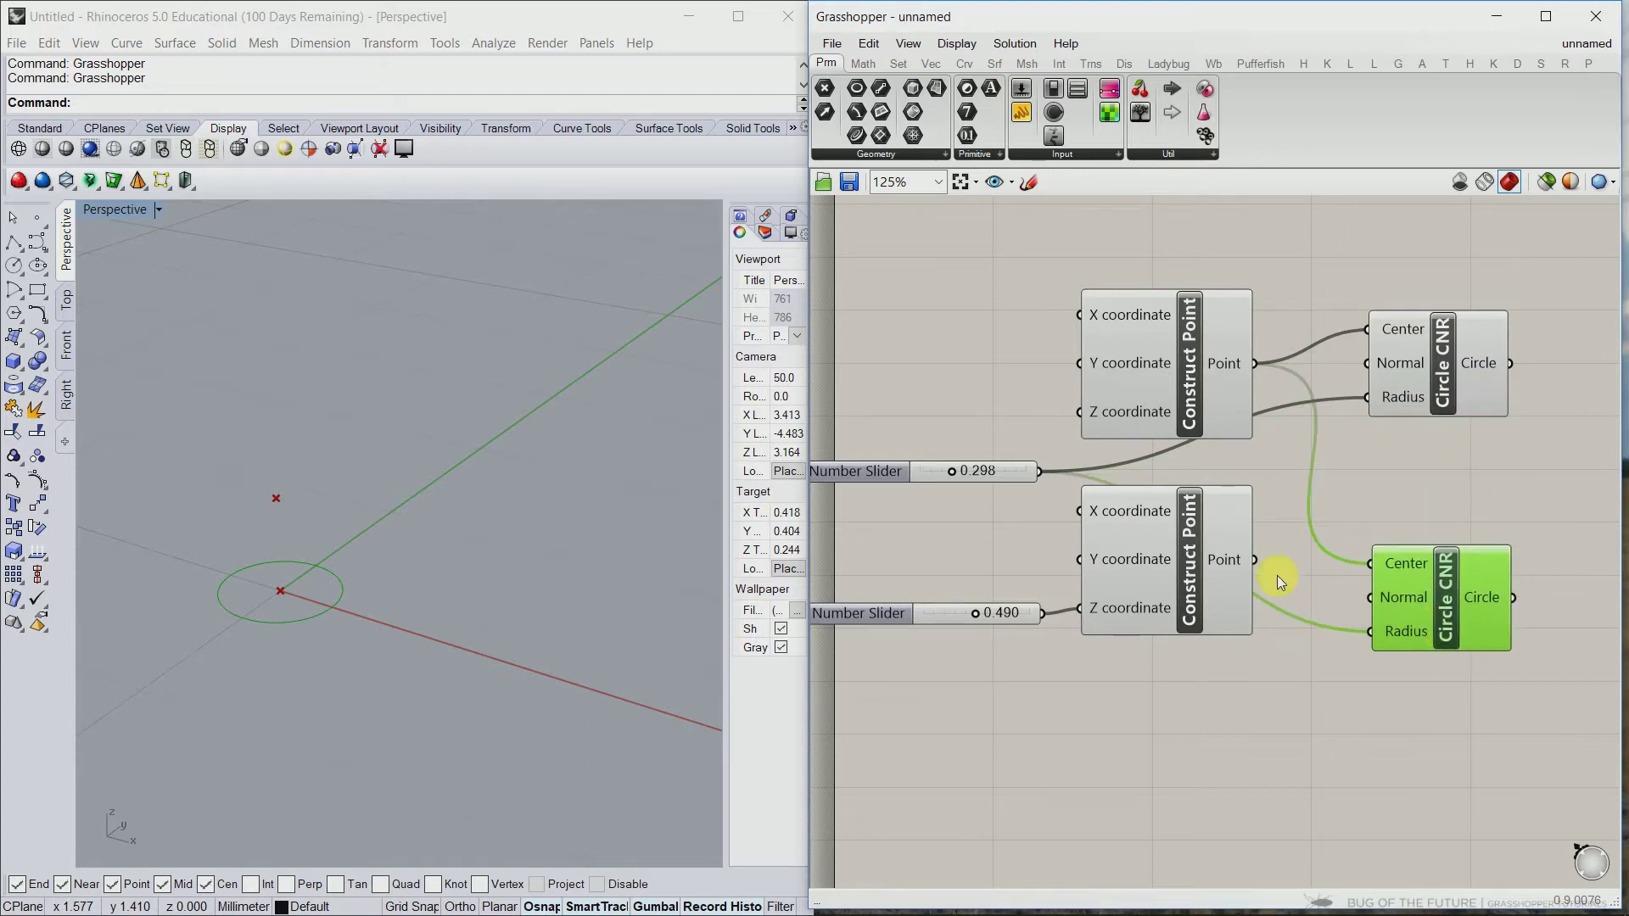
left_click_drag(1255, 561, 1381, 559)
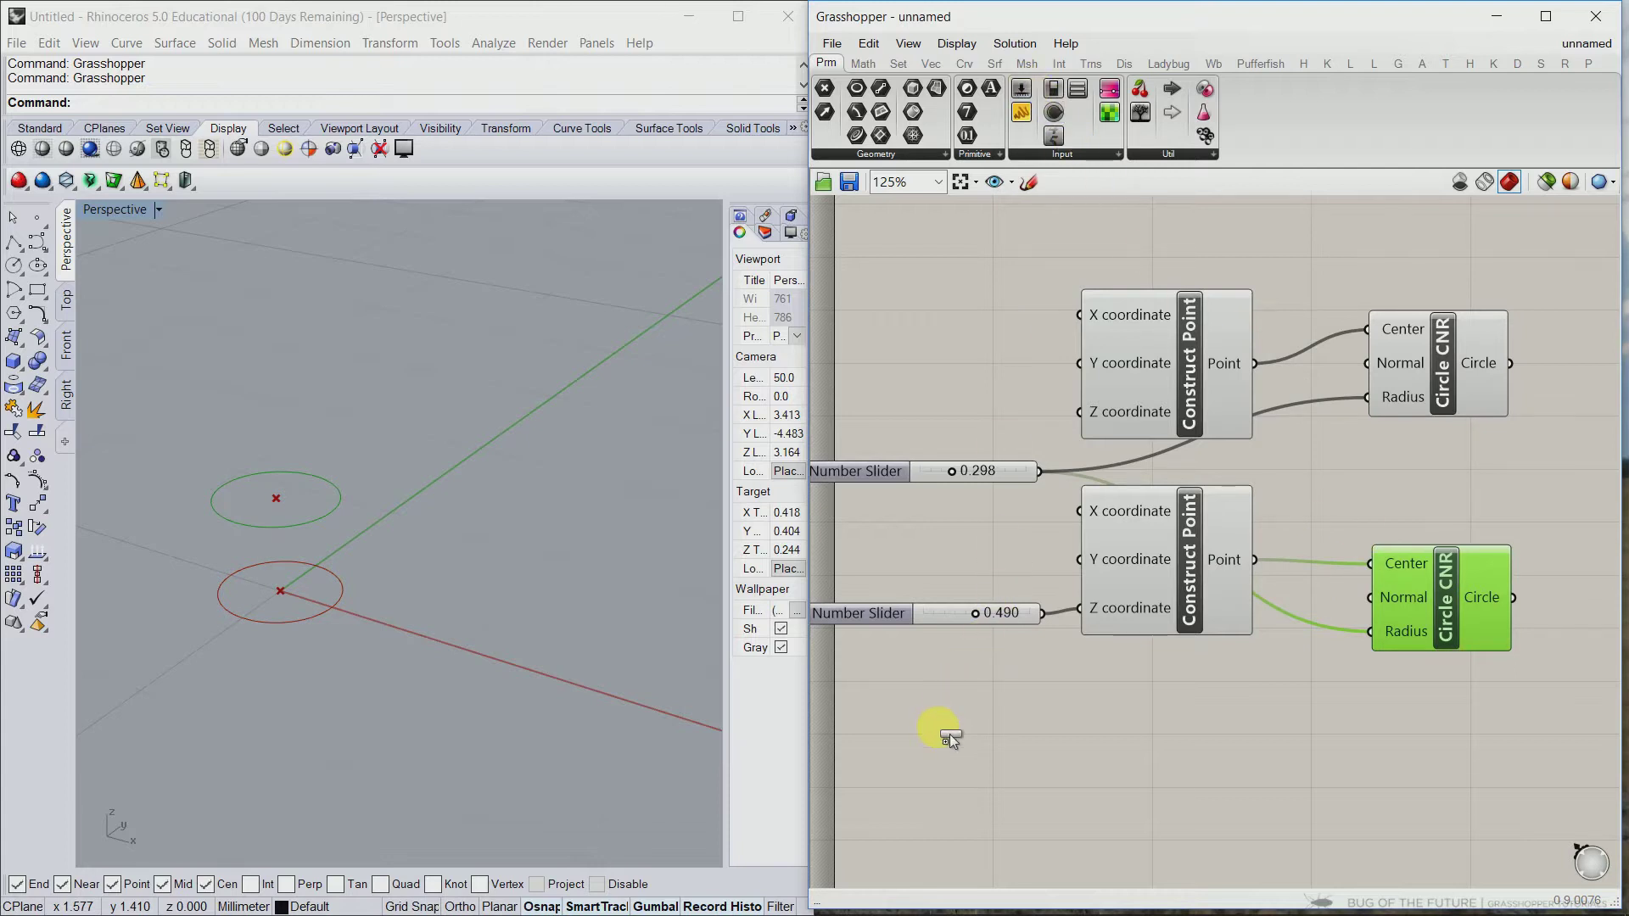
Drive the second circle's radius with a new Number Slider set to 0.474
left_click_drag(949, 734, 950, 735)
left_click_drag(1055, 726, 1368, 635)
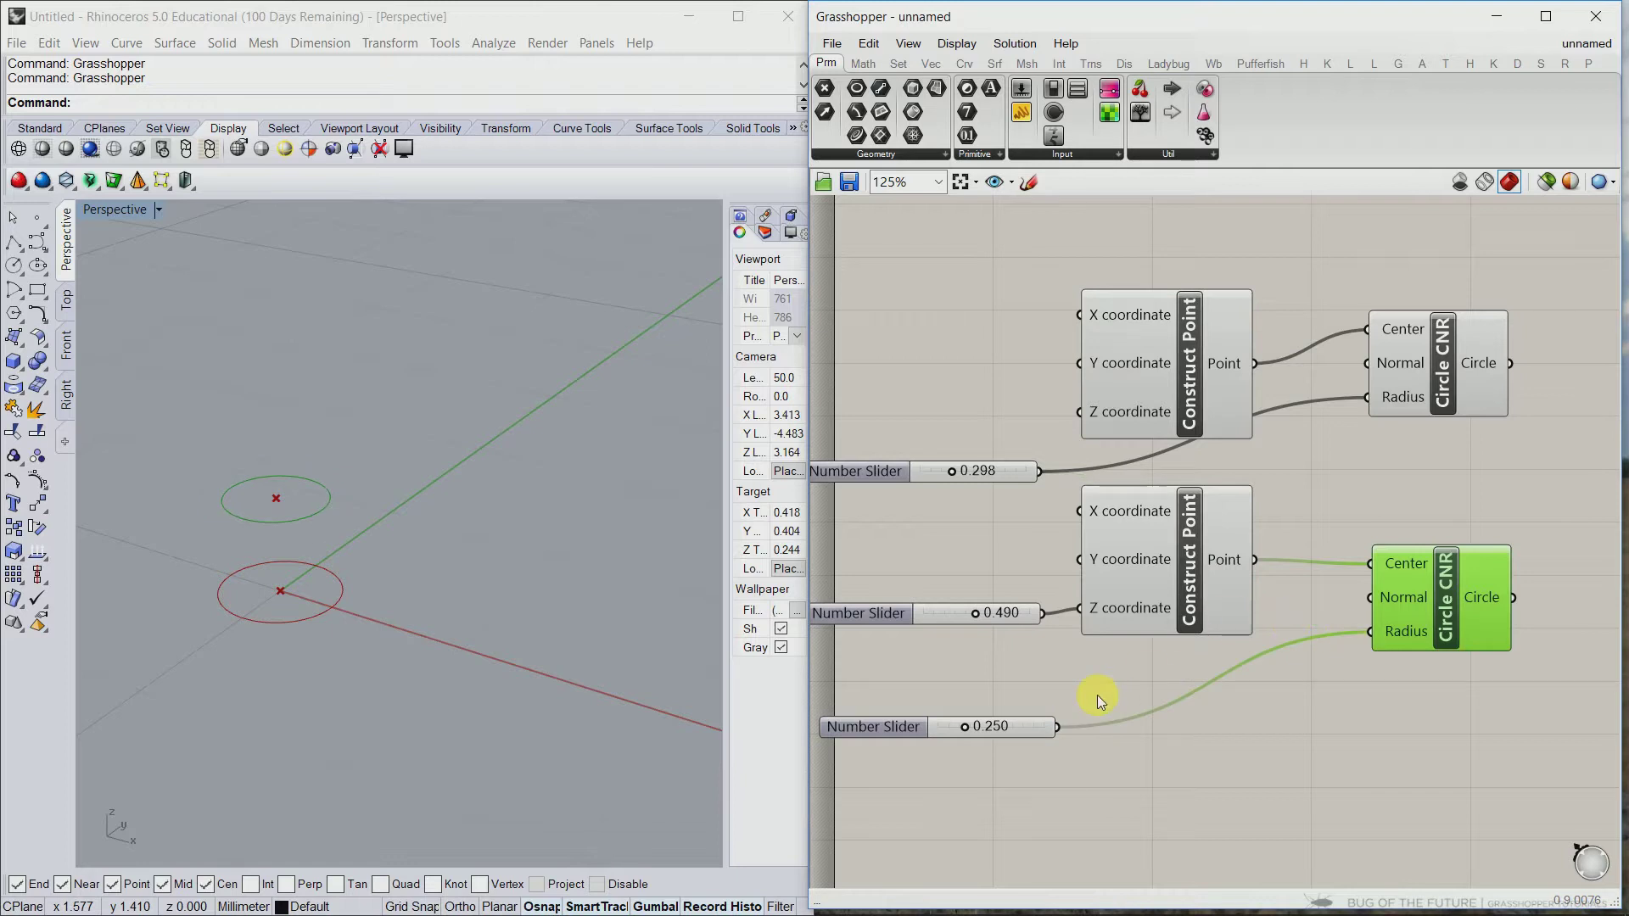
left_click(967, 729)
left_click_drag(969, 729, 994, 726)
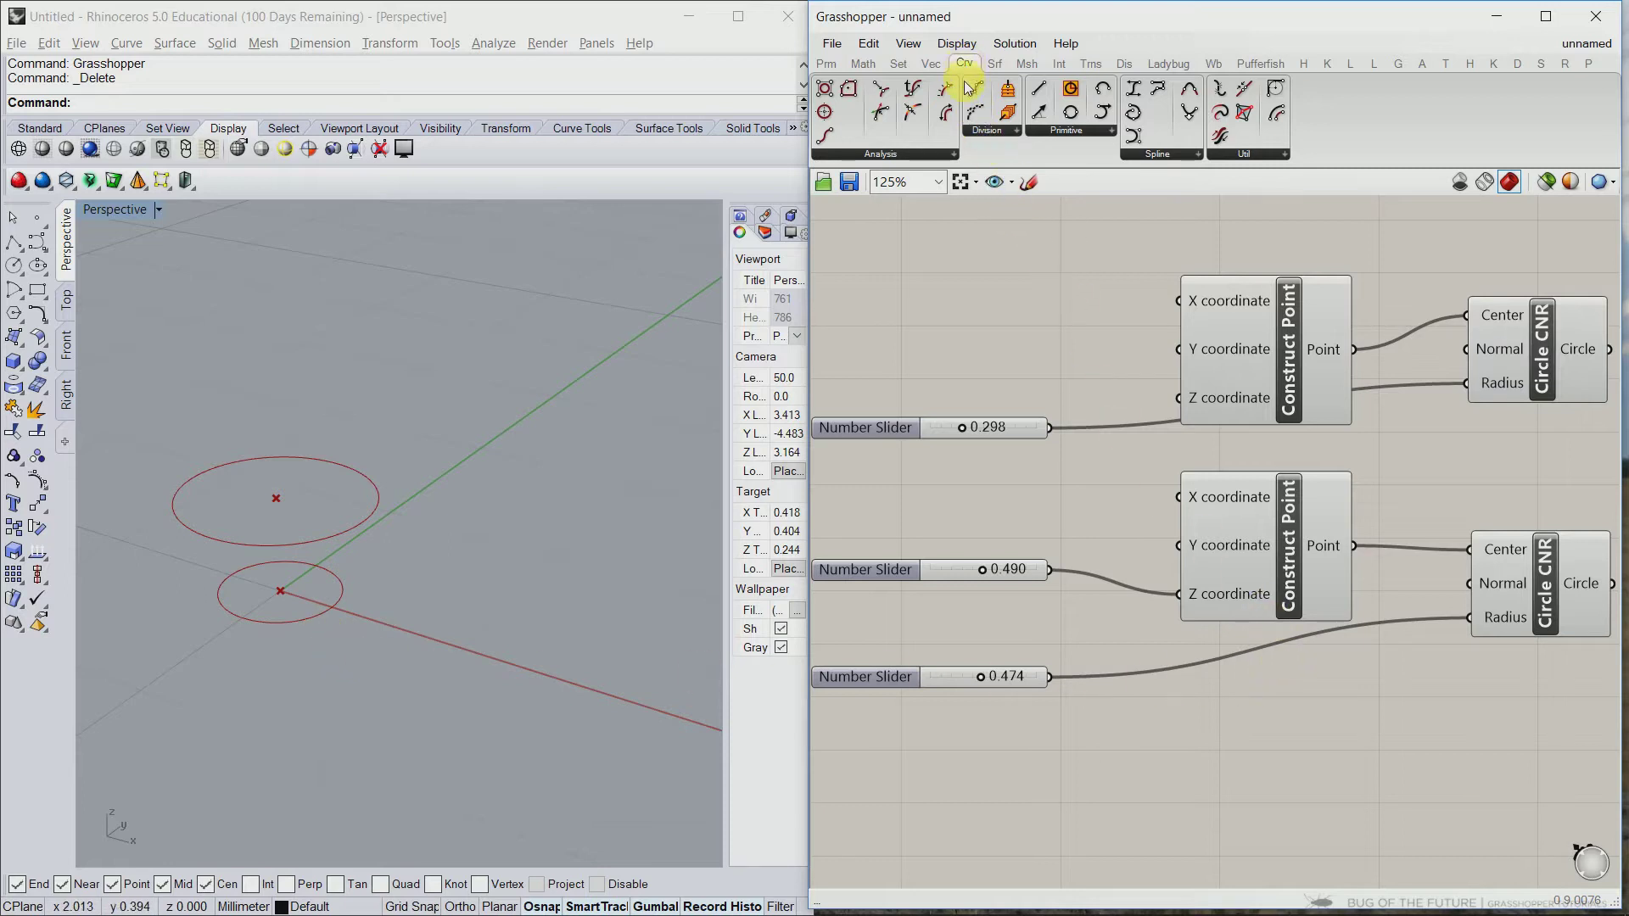
Add a Divide Curve component and feed the first circle into its Curve input
left_click(981, 131)
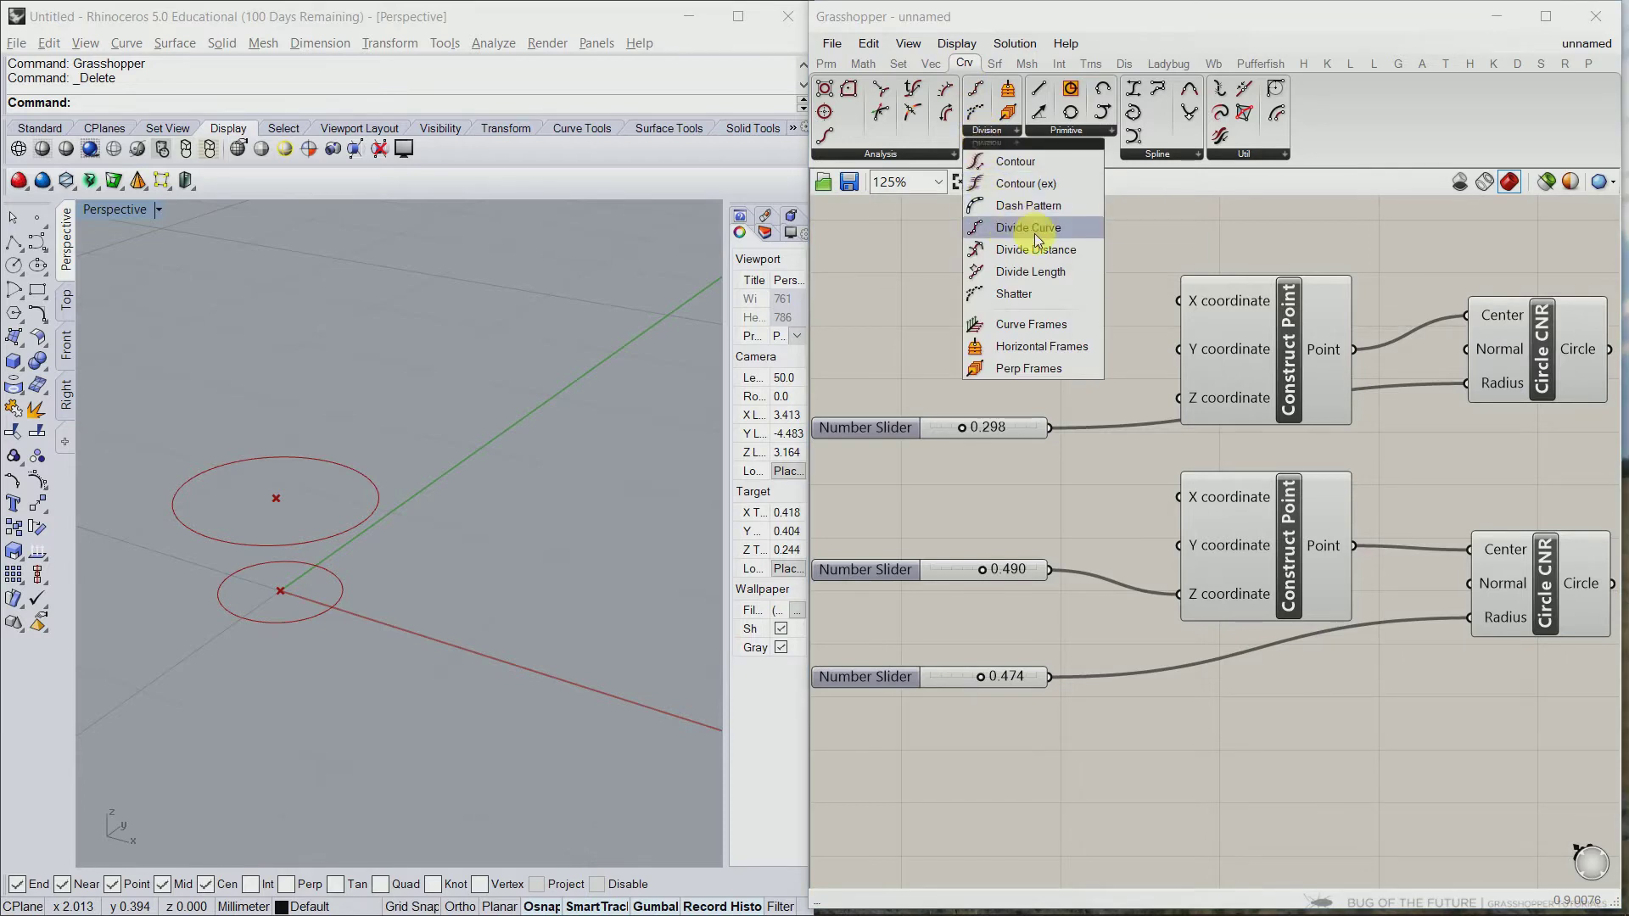
left_click_drag(1030, 229, 1235, 370)
left_click_drag(1520, 447, 1522, 448)
right_click_drag(1540, 500, 1080, 528)
left_click_drag(1081, 529, 1404, 481)
left_click(1376, 574)
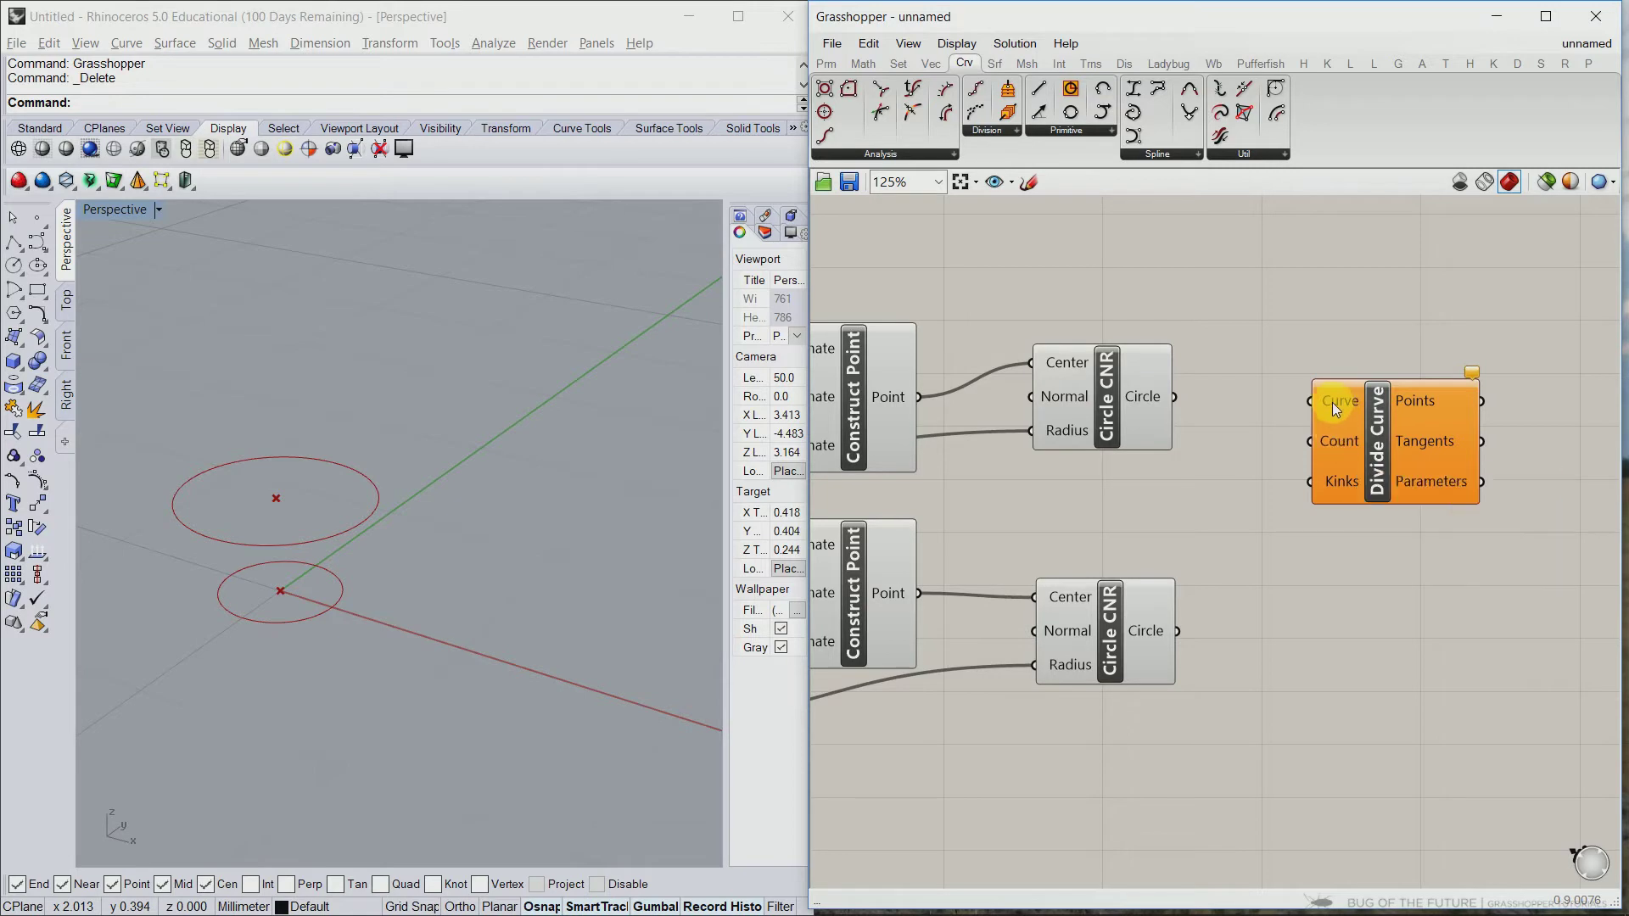
left_click(1162, 409)
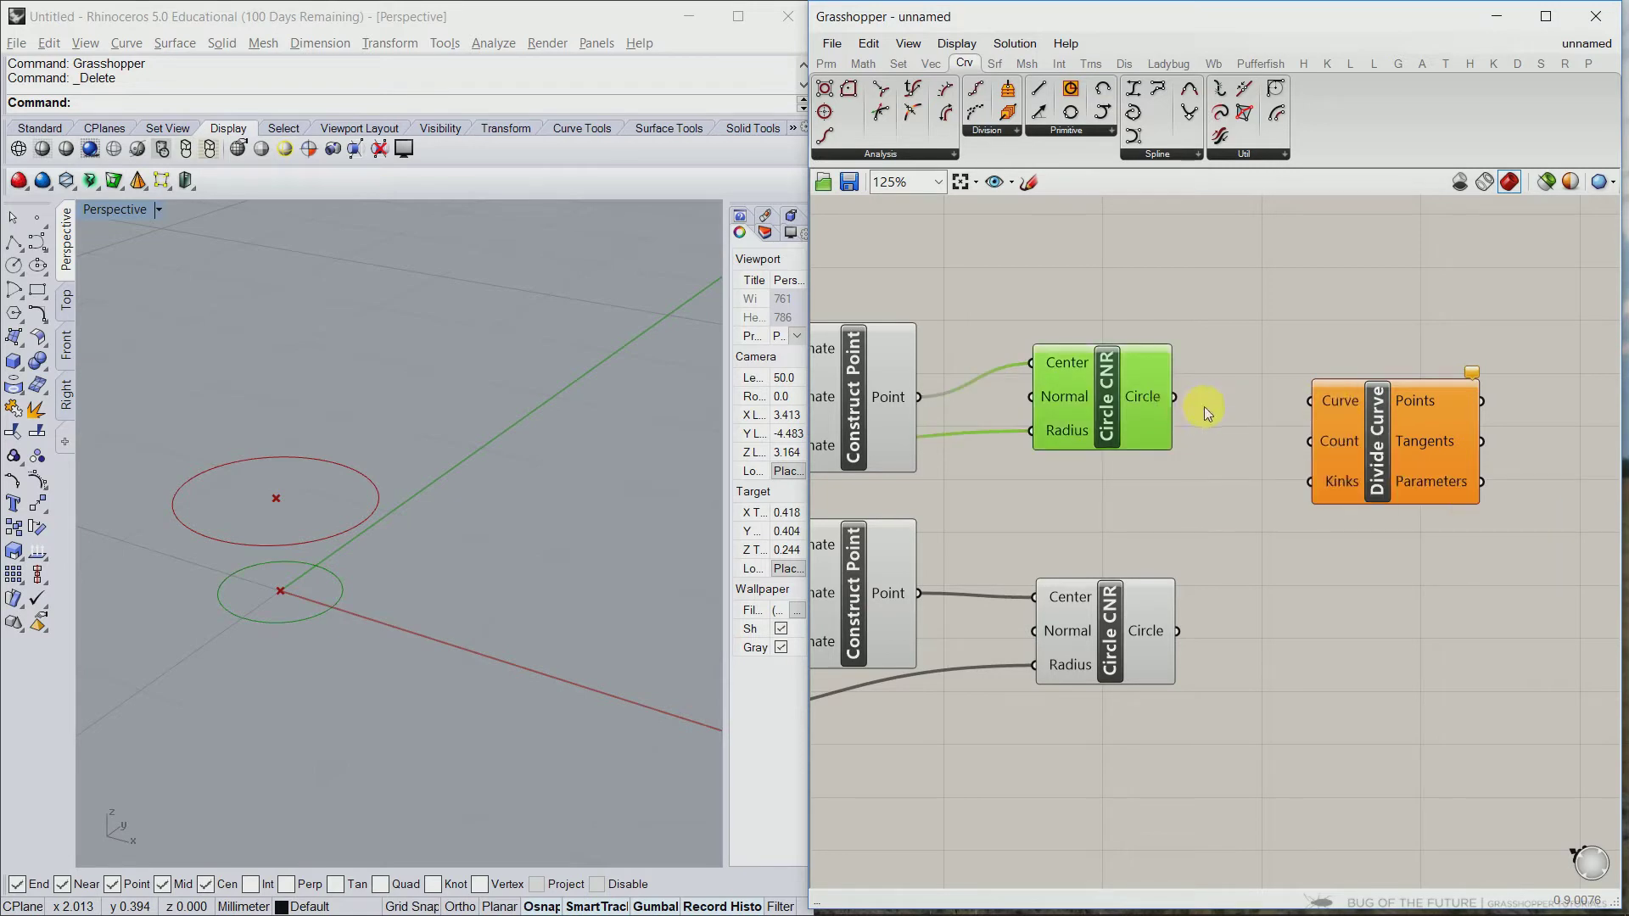
left_click_drag(1179, 407, 1319, 399)
left_click(1227, 491)
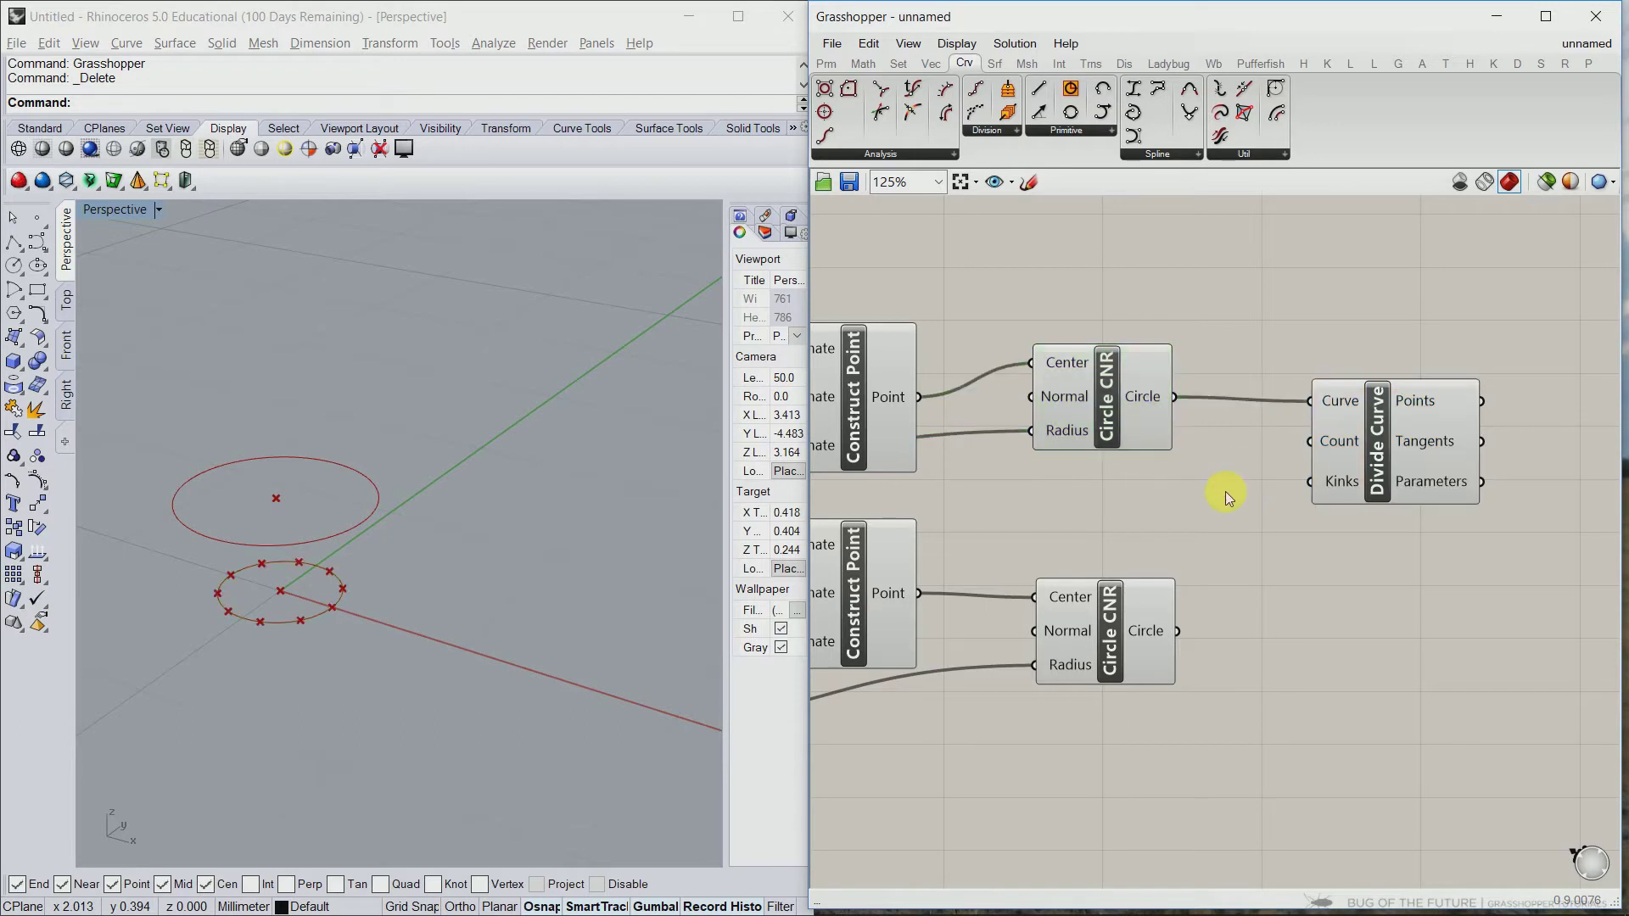
mouse_move(1338, 445)
Add a second Divide Curve below the first, fed by the second circle
left_click(986, 132)
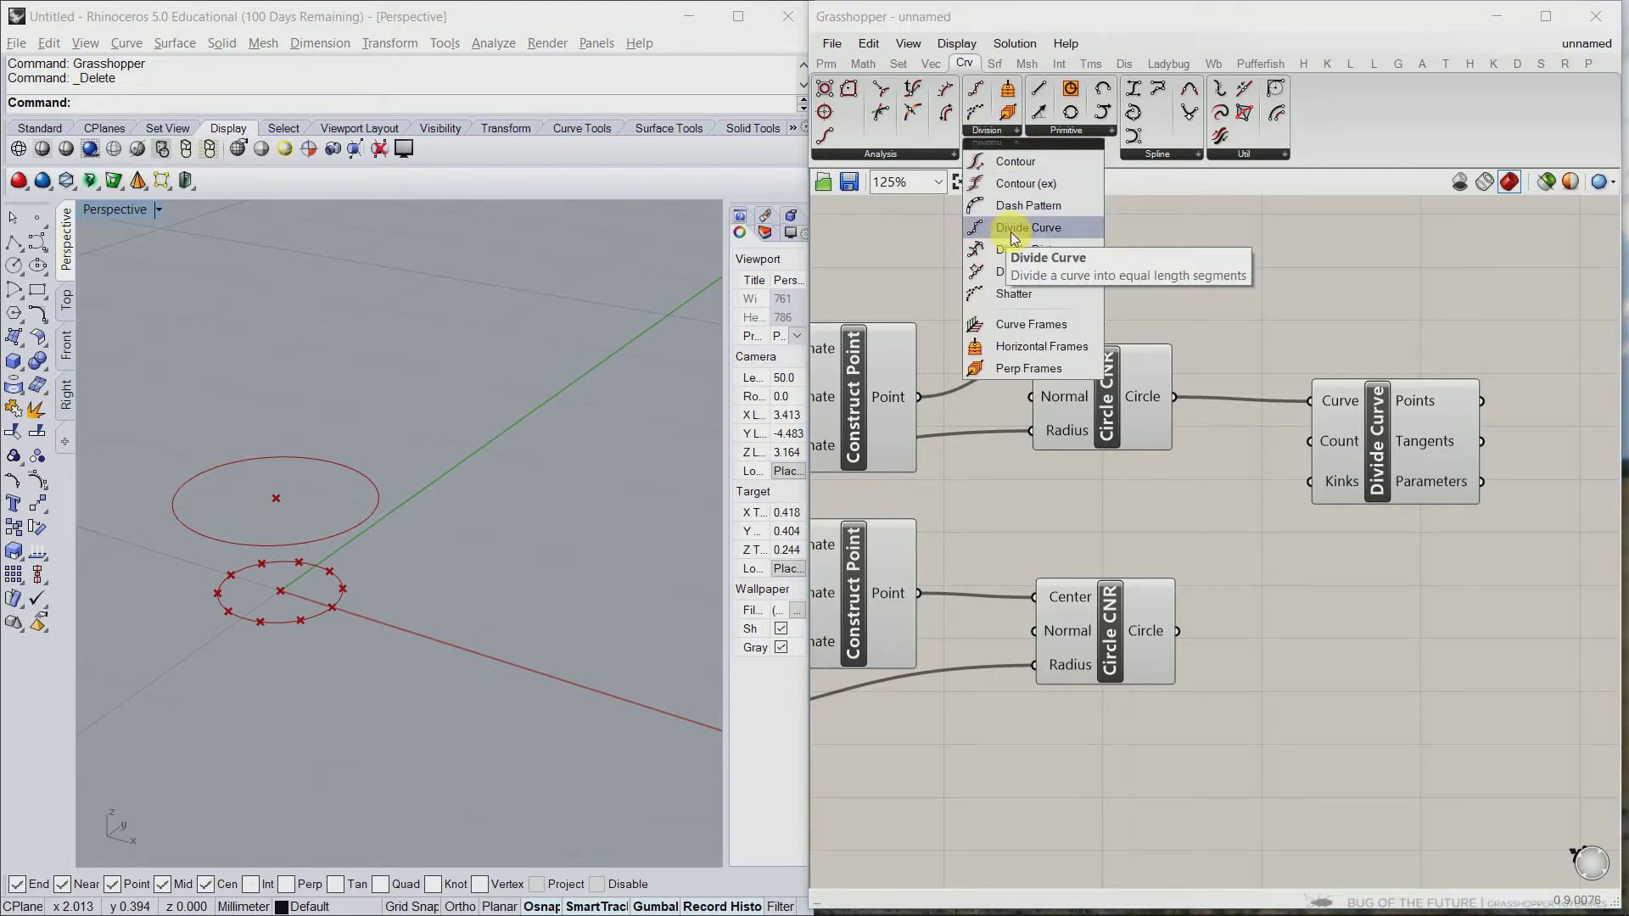
left_click_drag(1019, 230, 1315, 561)
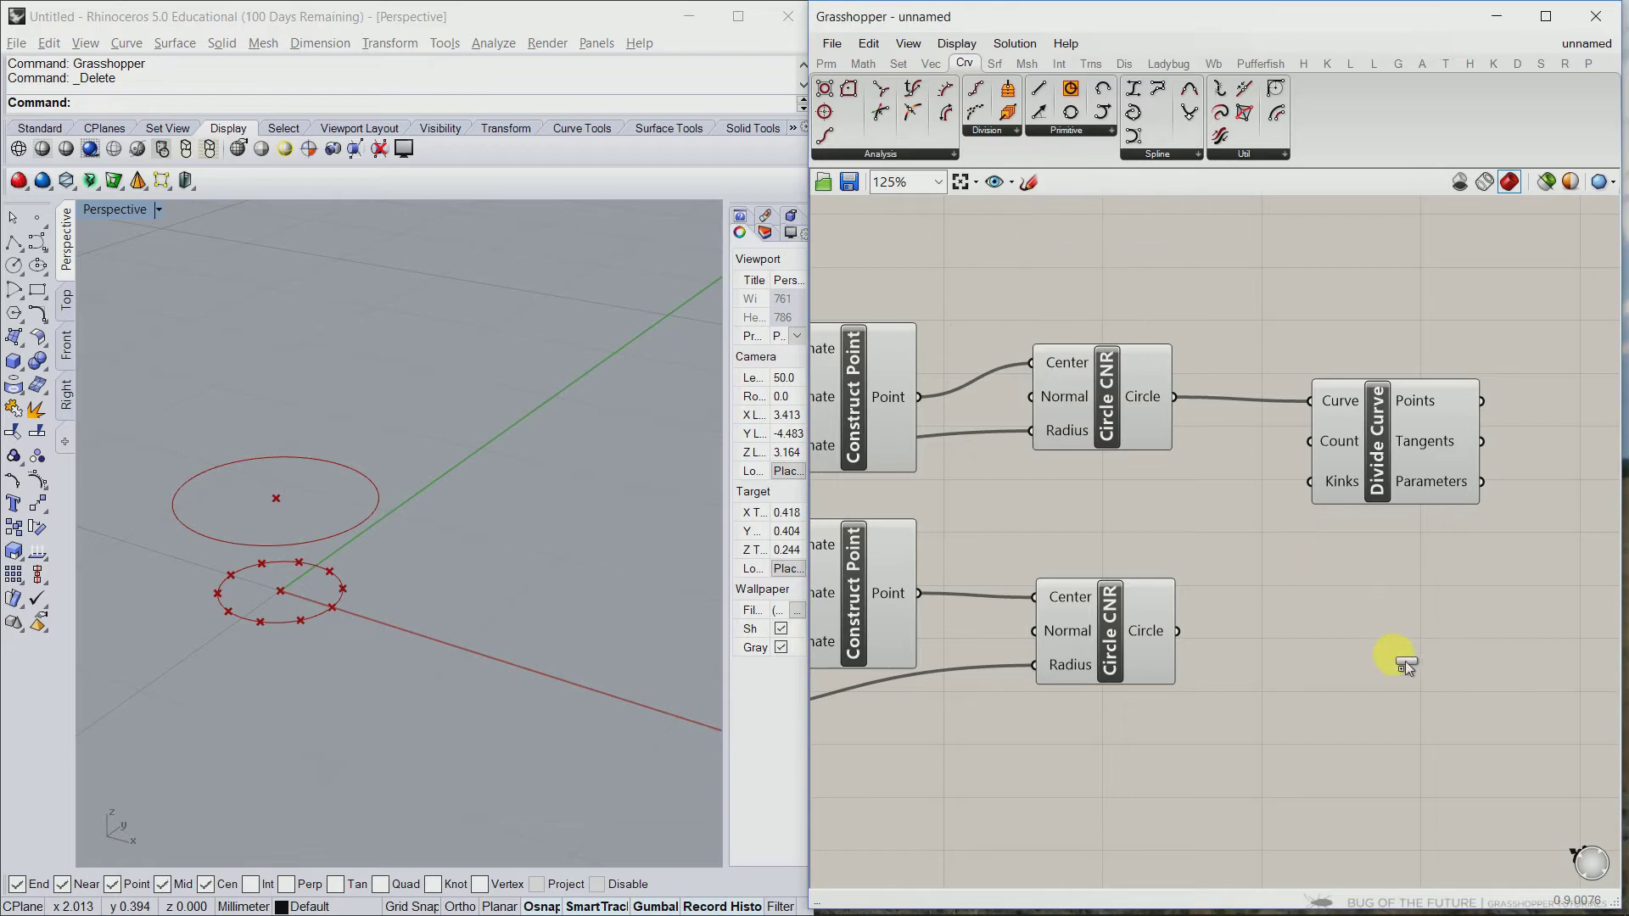
left_click_drag(1376, 662, 1364, 655)
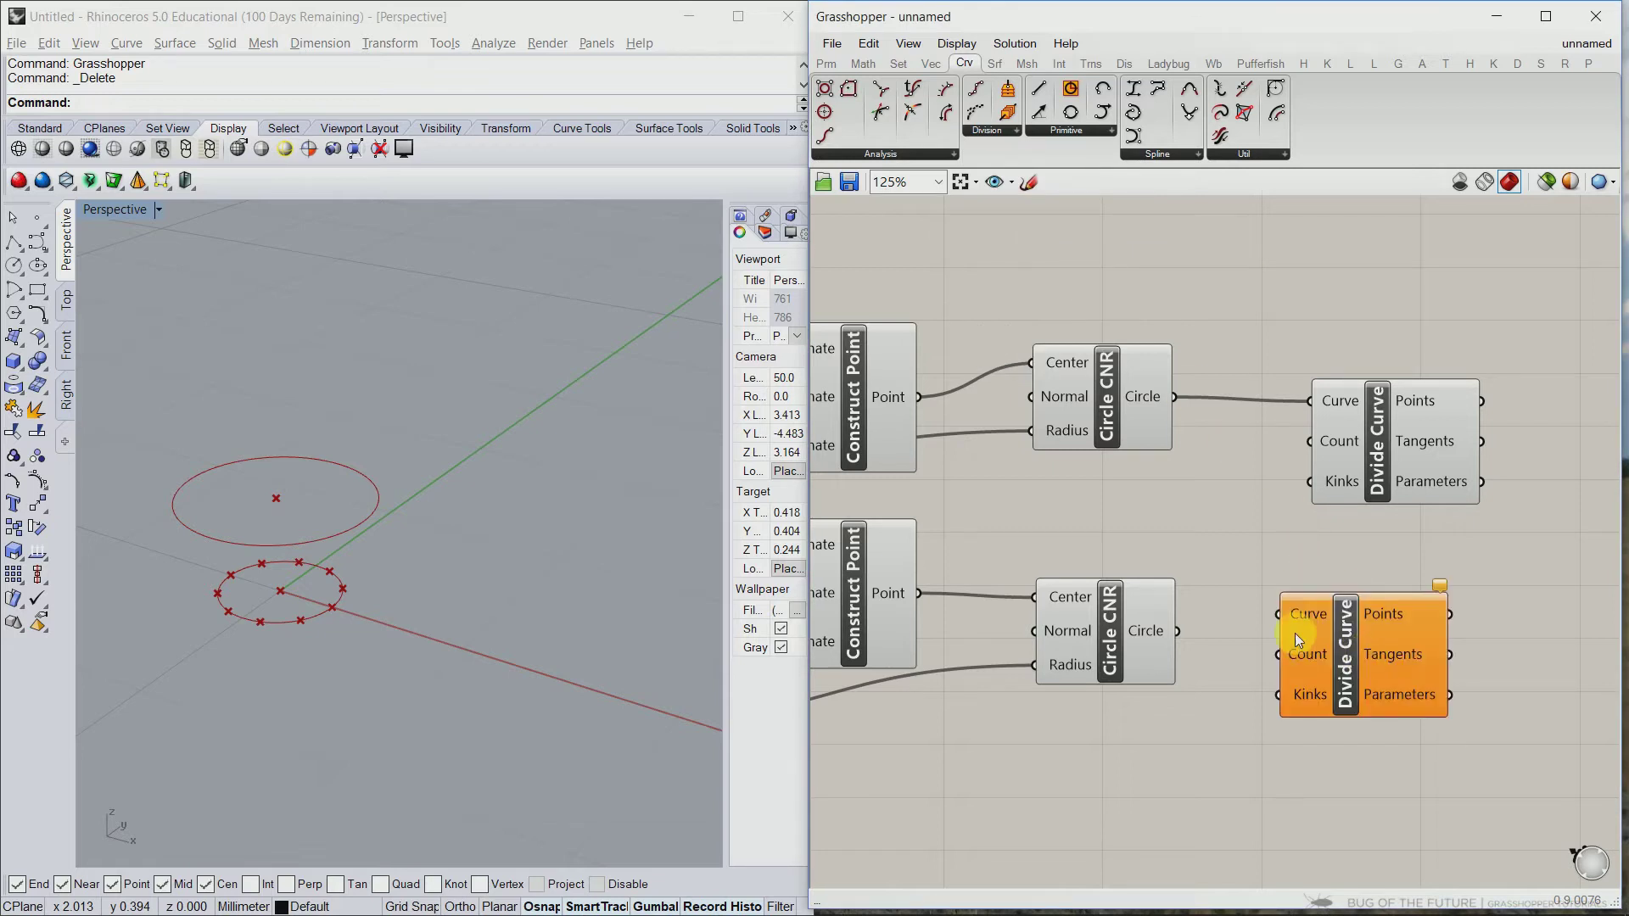
left_click_drag(1260, 624, 1181, 633)
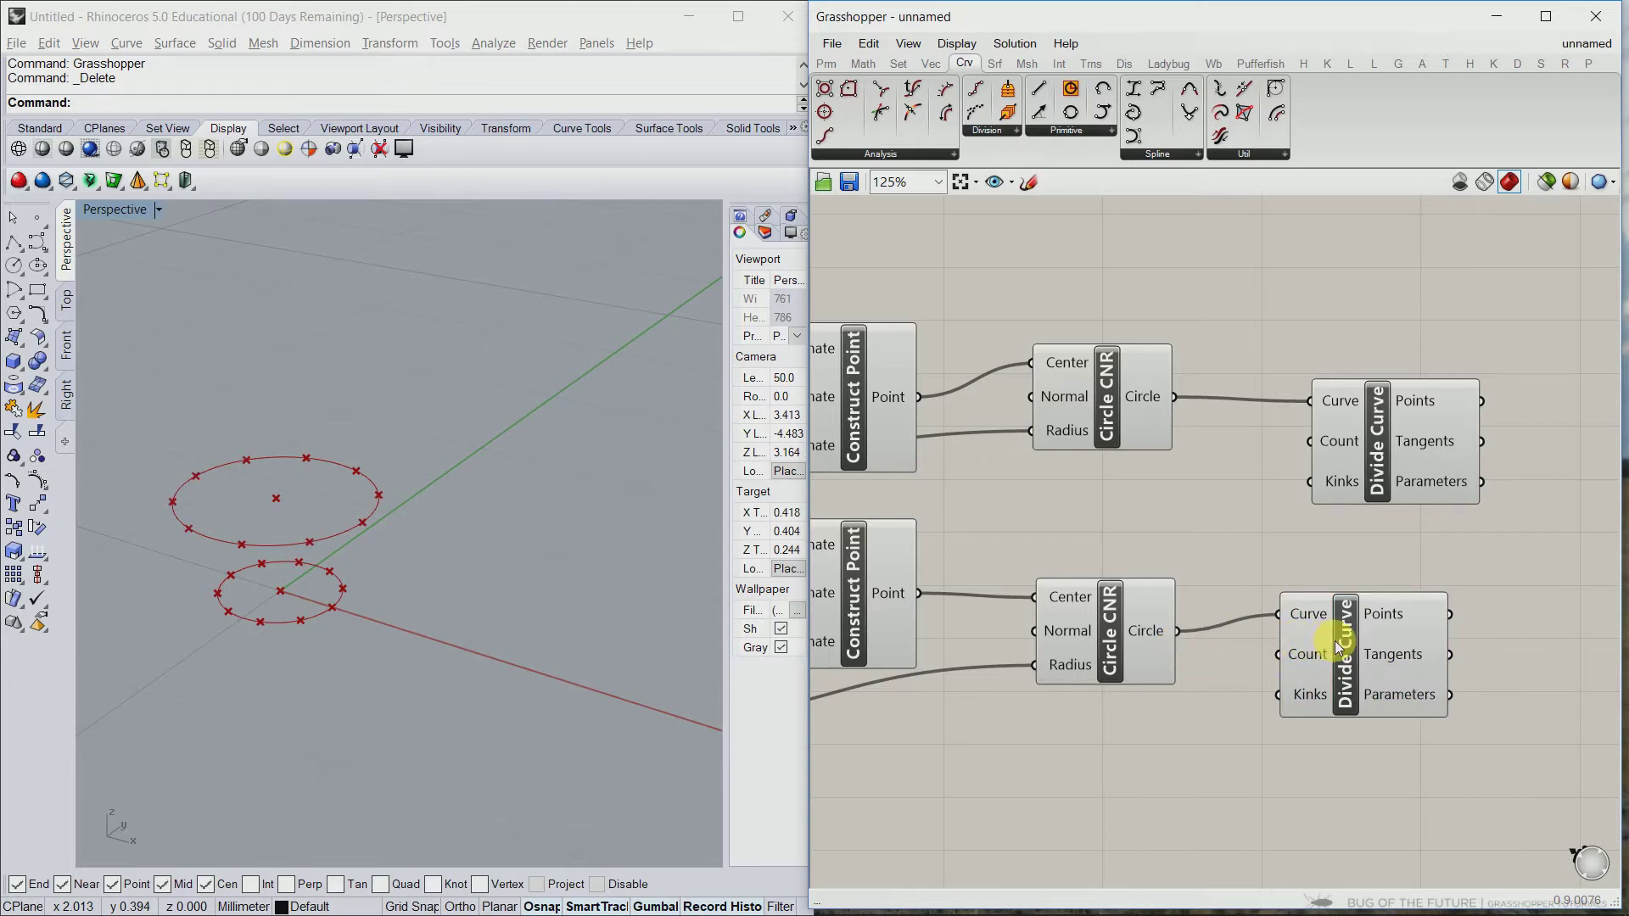
left_click_drag(1336, 641, 1373, 659)
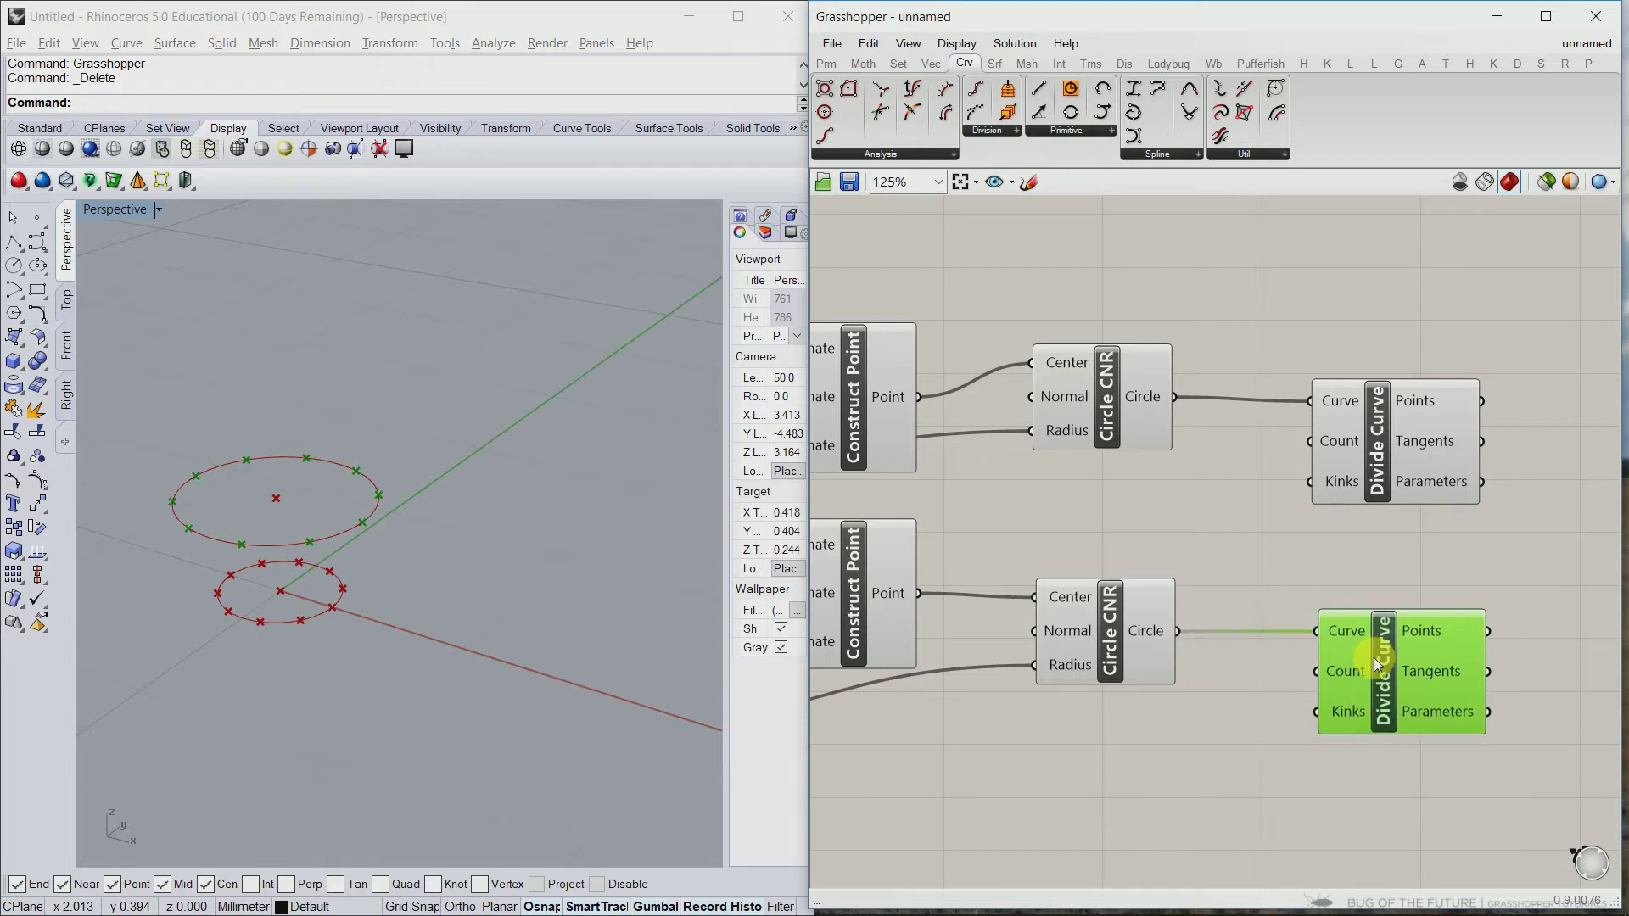
left_click(1239, 712)
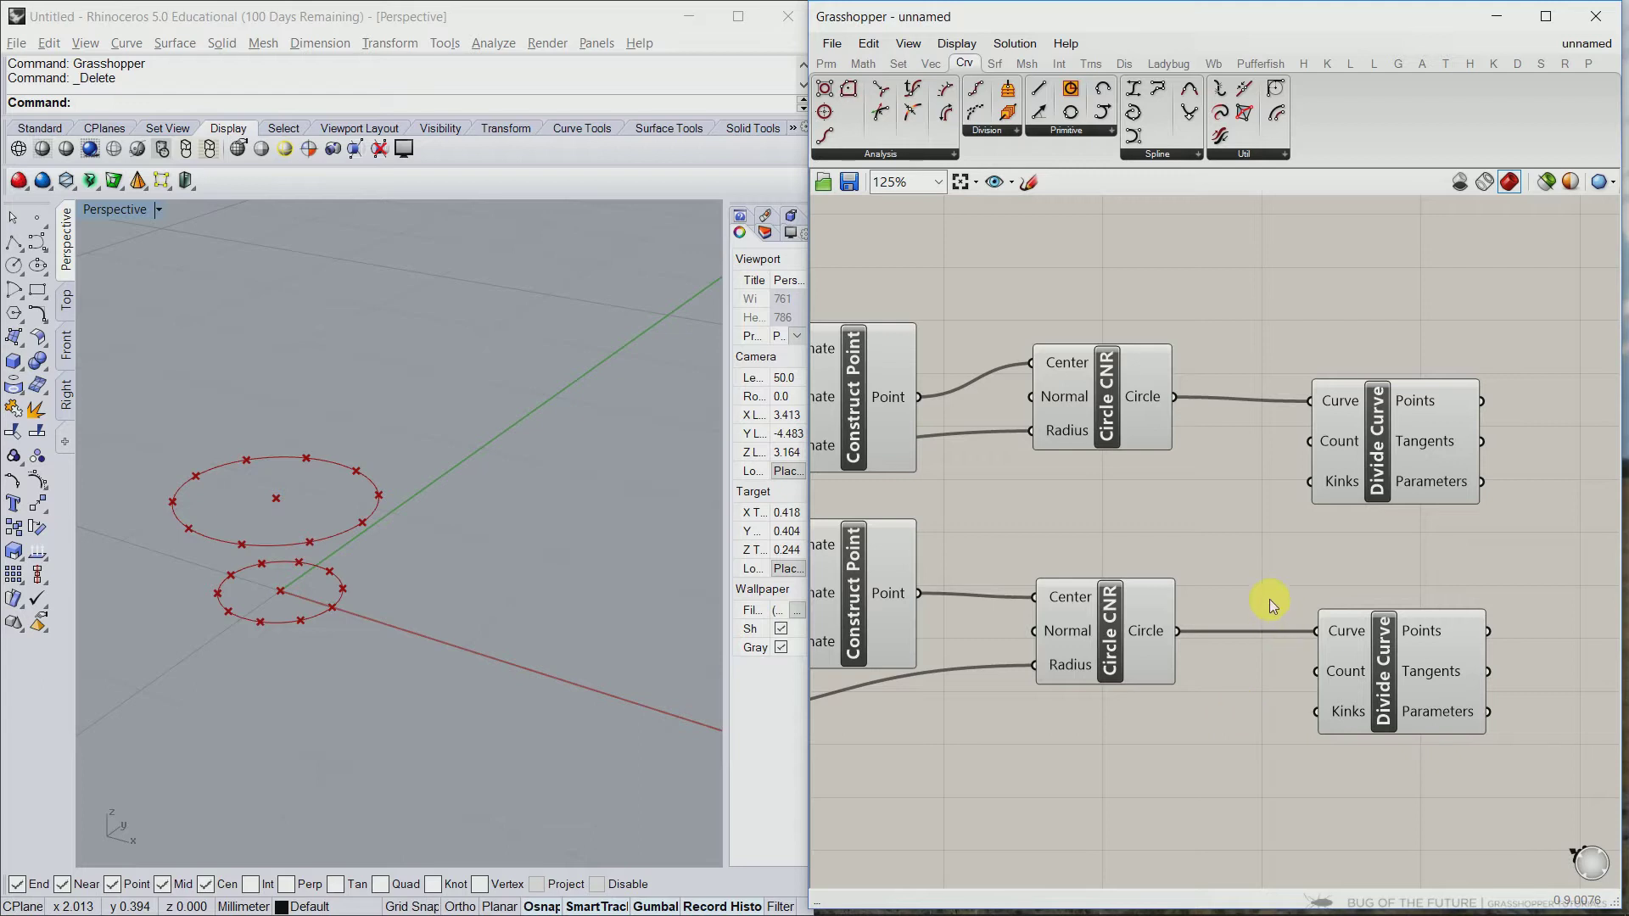
Place a Line component to the right of the Divide Curve components
left_click(1093, 134)
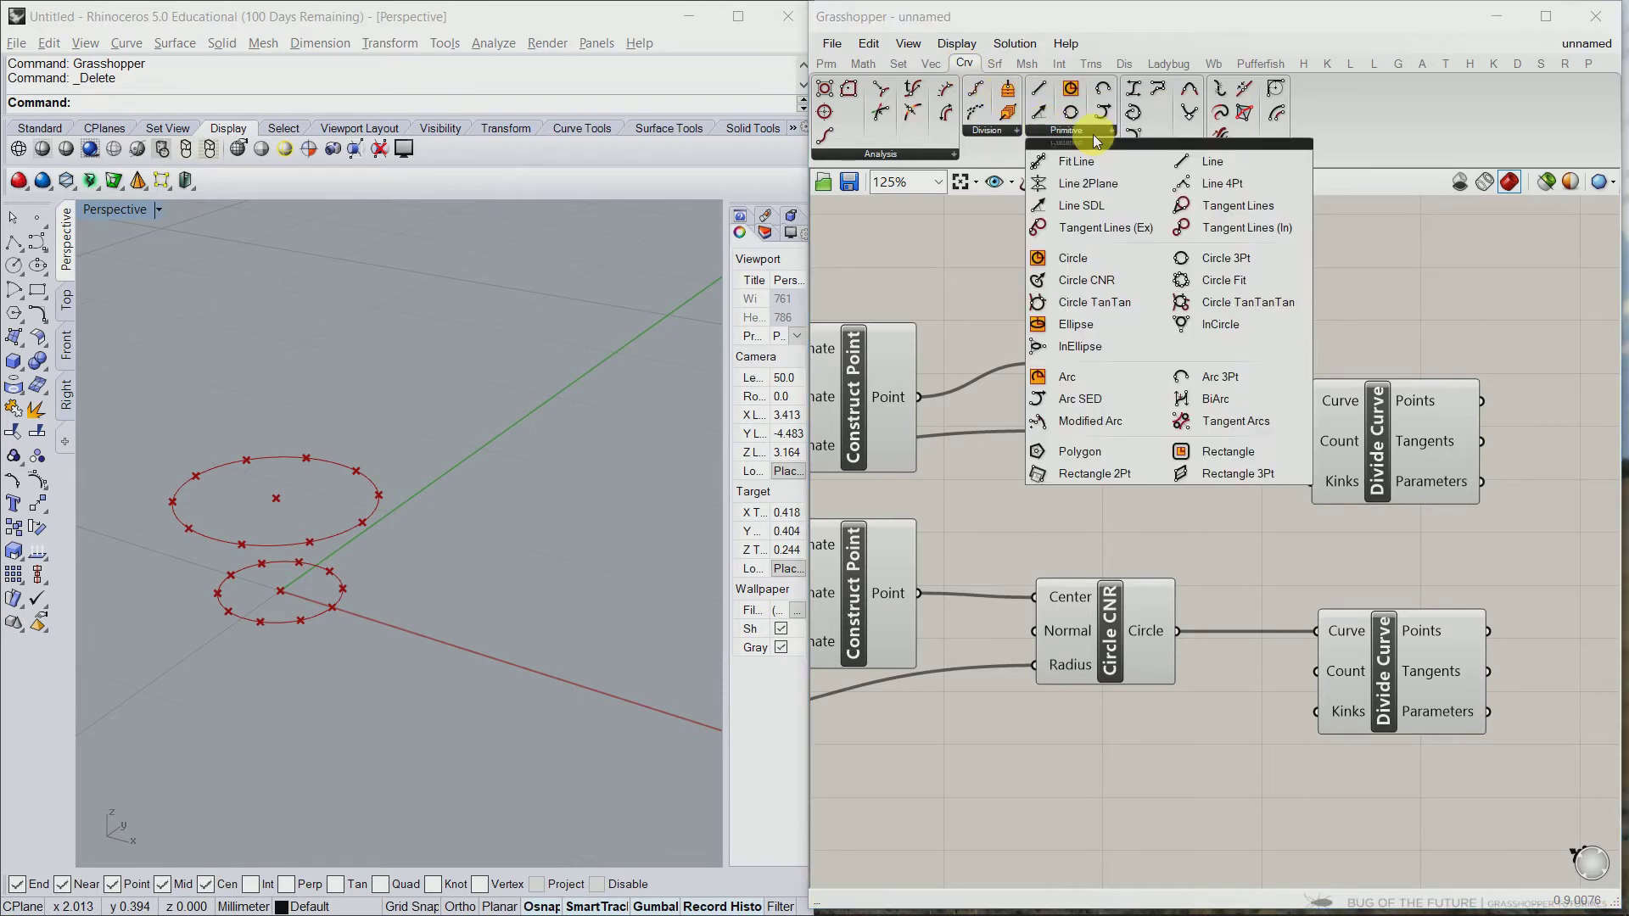
left_click(1225, 164)
left_click_drag(1228, 180, 1583, 551)
right_click_drag(1553, 609, 1298, 622)
left_click_drag(1321, 546, 1435, 543)
left_click(1434, 605)
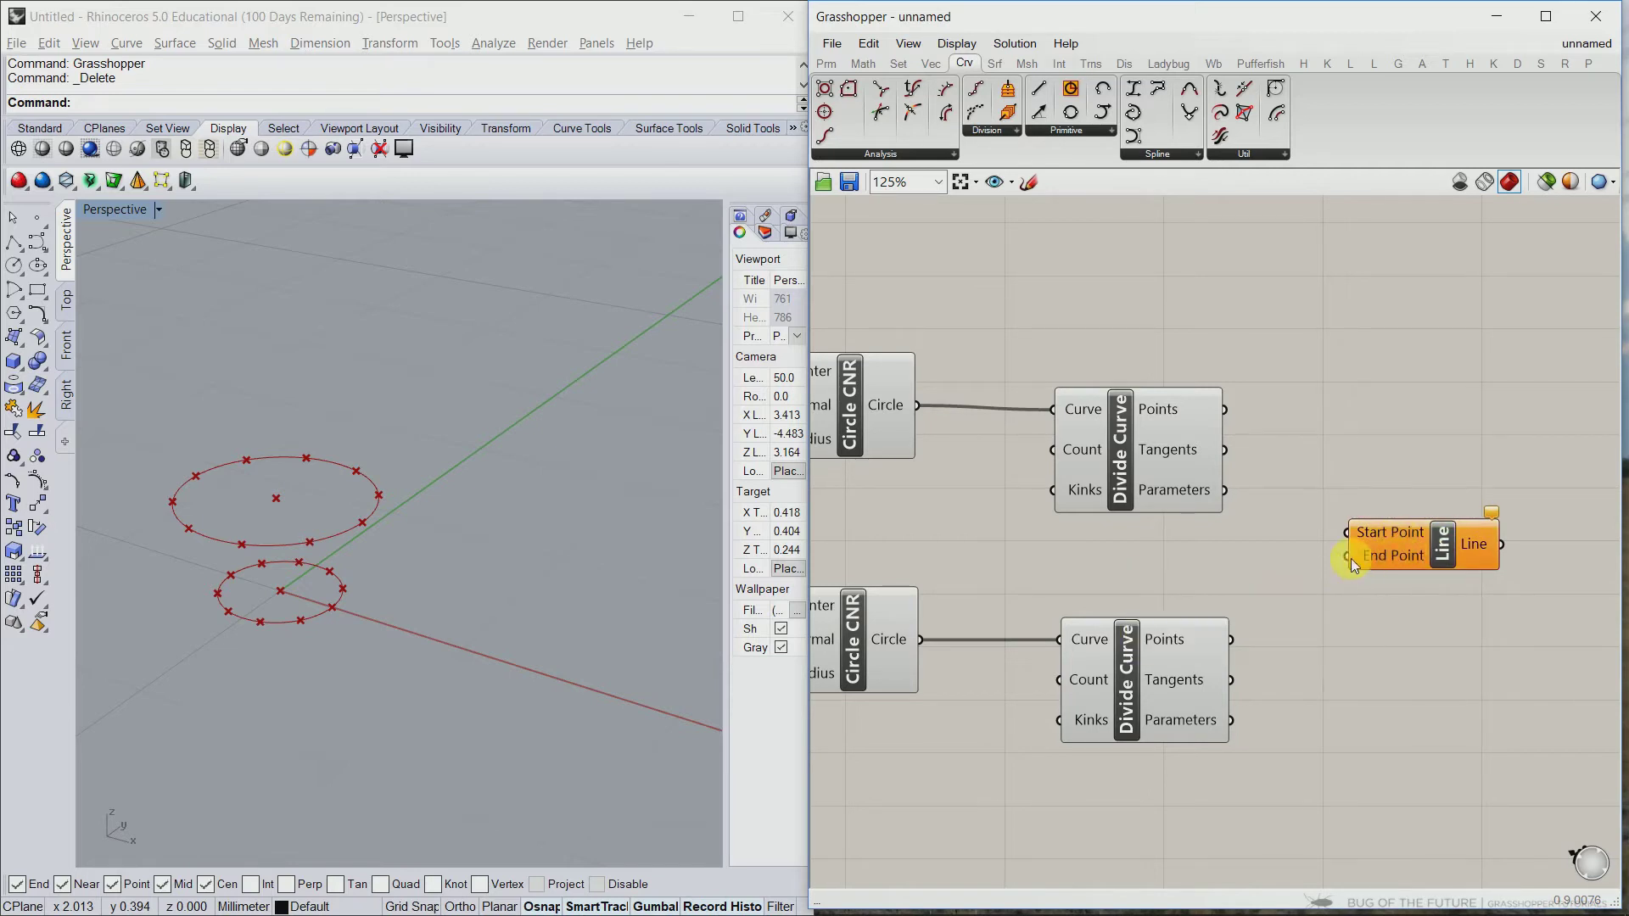
Wire the first circle's division points to Line Start and the second's to End
left_click_drag(1234, 414, 1352, 535)
left_click_drag(1286, 600, 1245, 643)
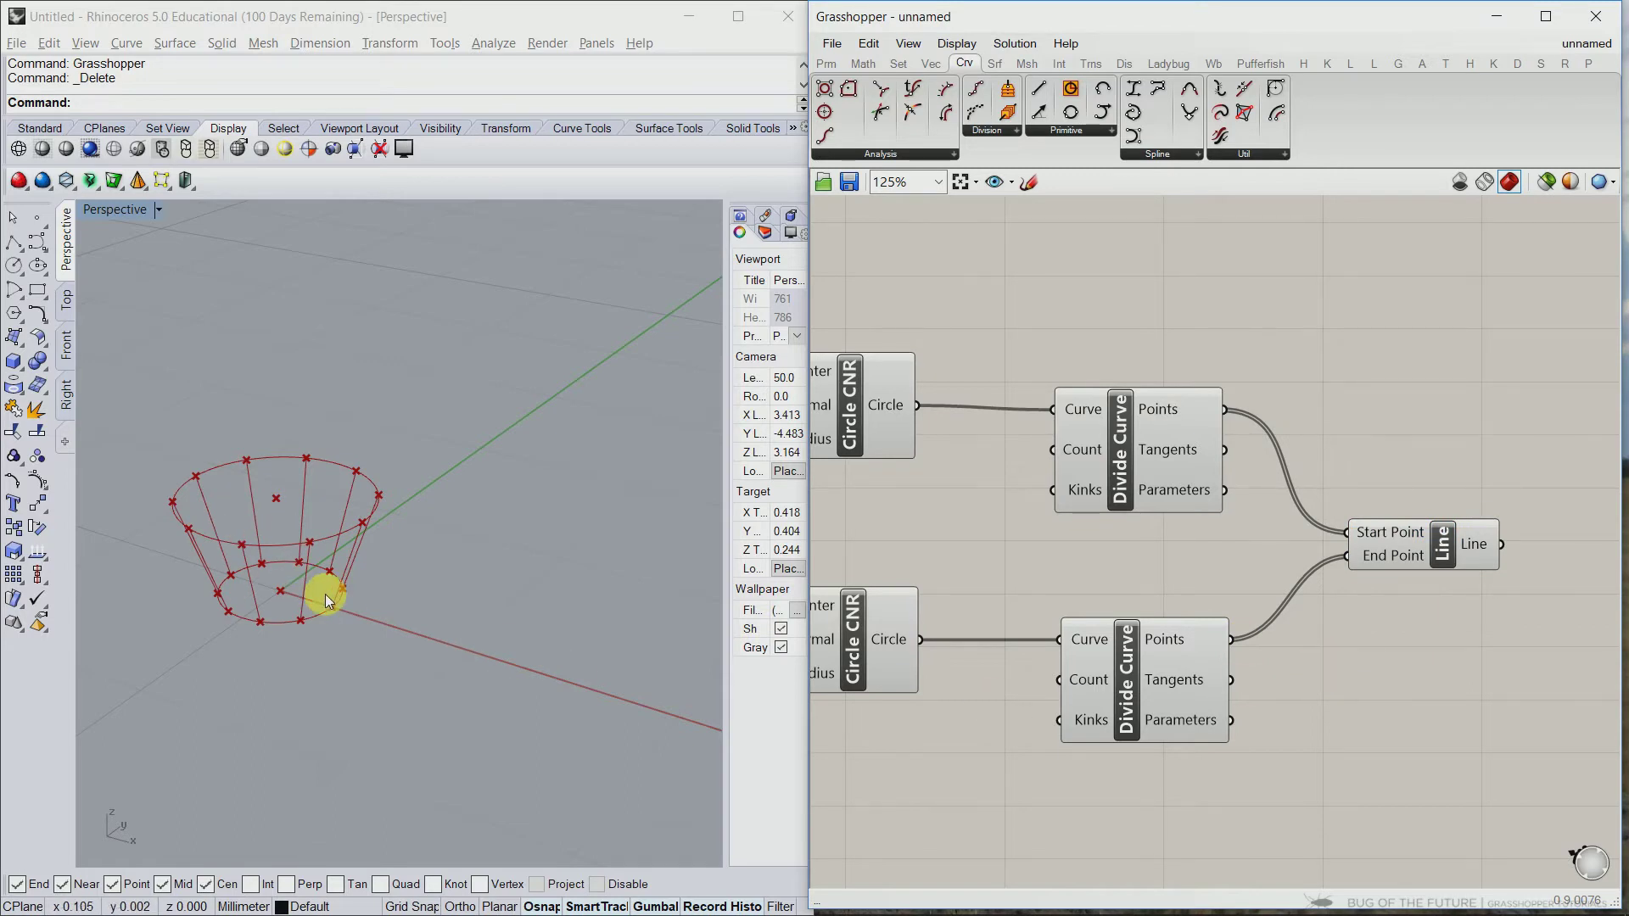
right_click_drag(890, 519, 1541, 492)
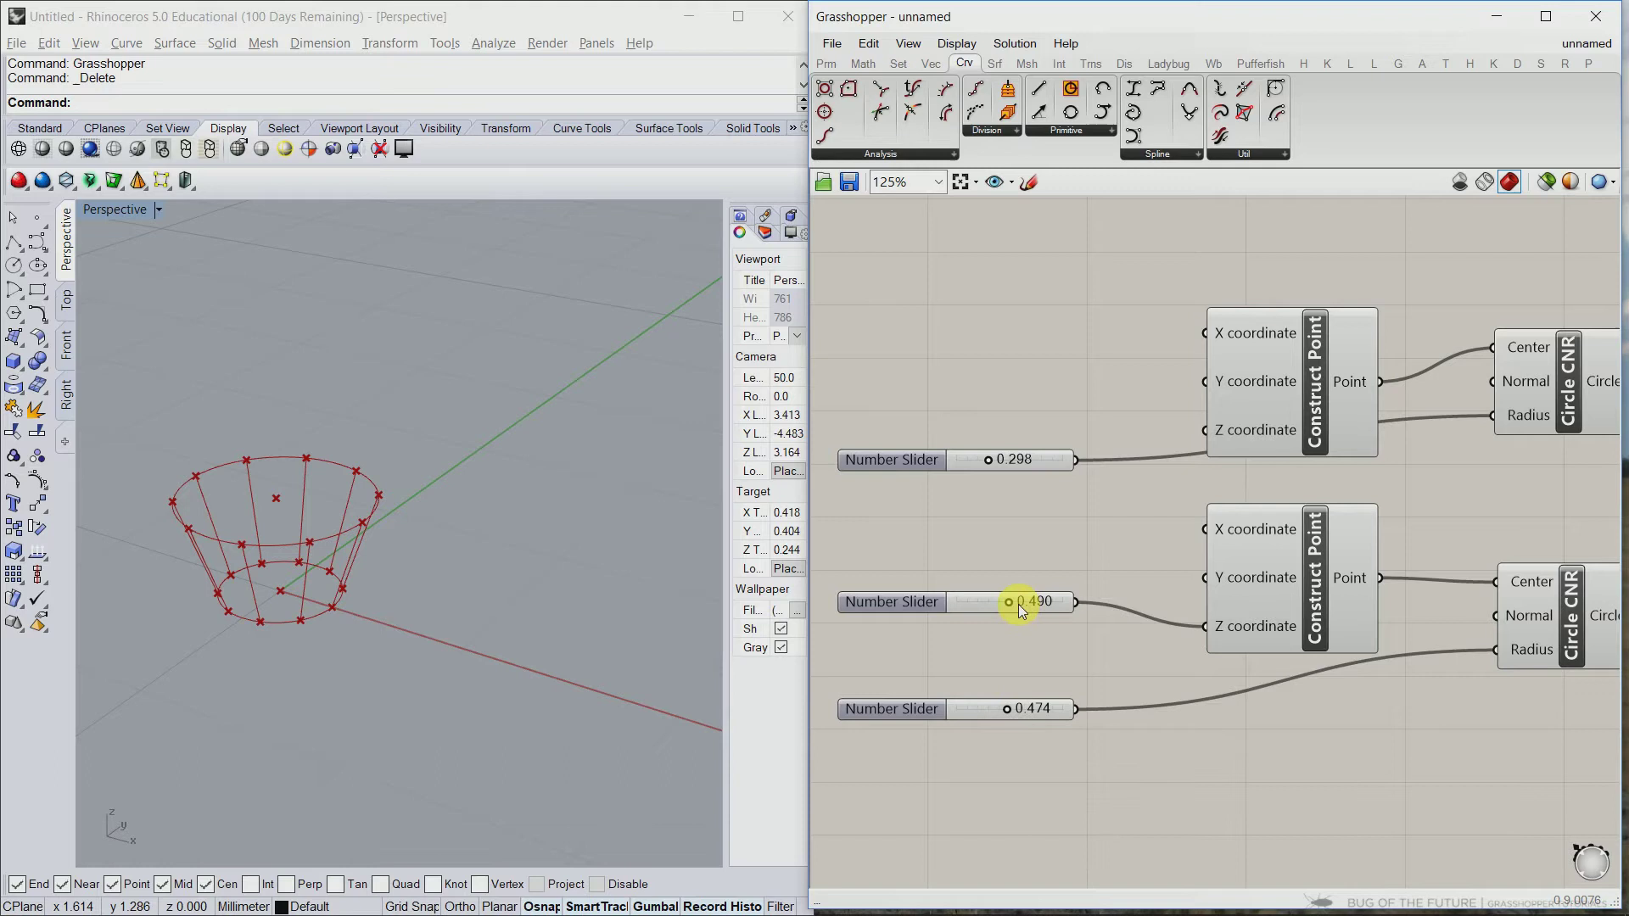
Set the raised point's Z slider to 1.000 and the radius sliders to 0.306 and 0.450
left_click_drag(1017, 607, 1078, 606)
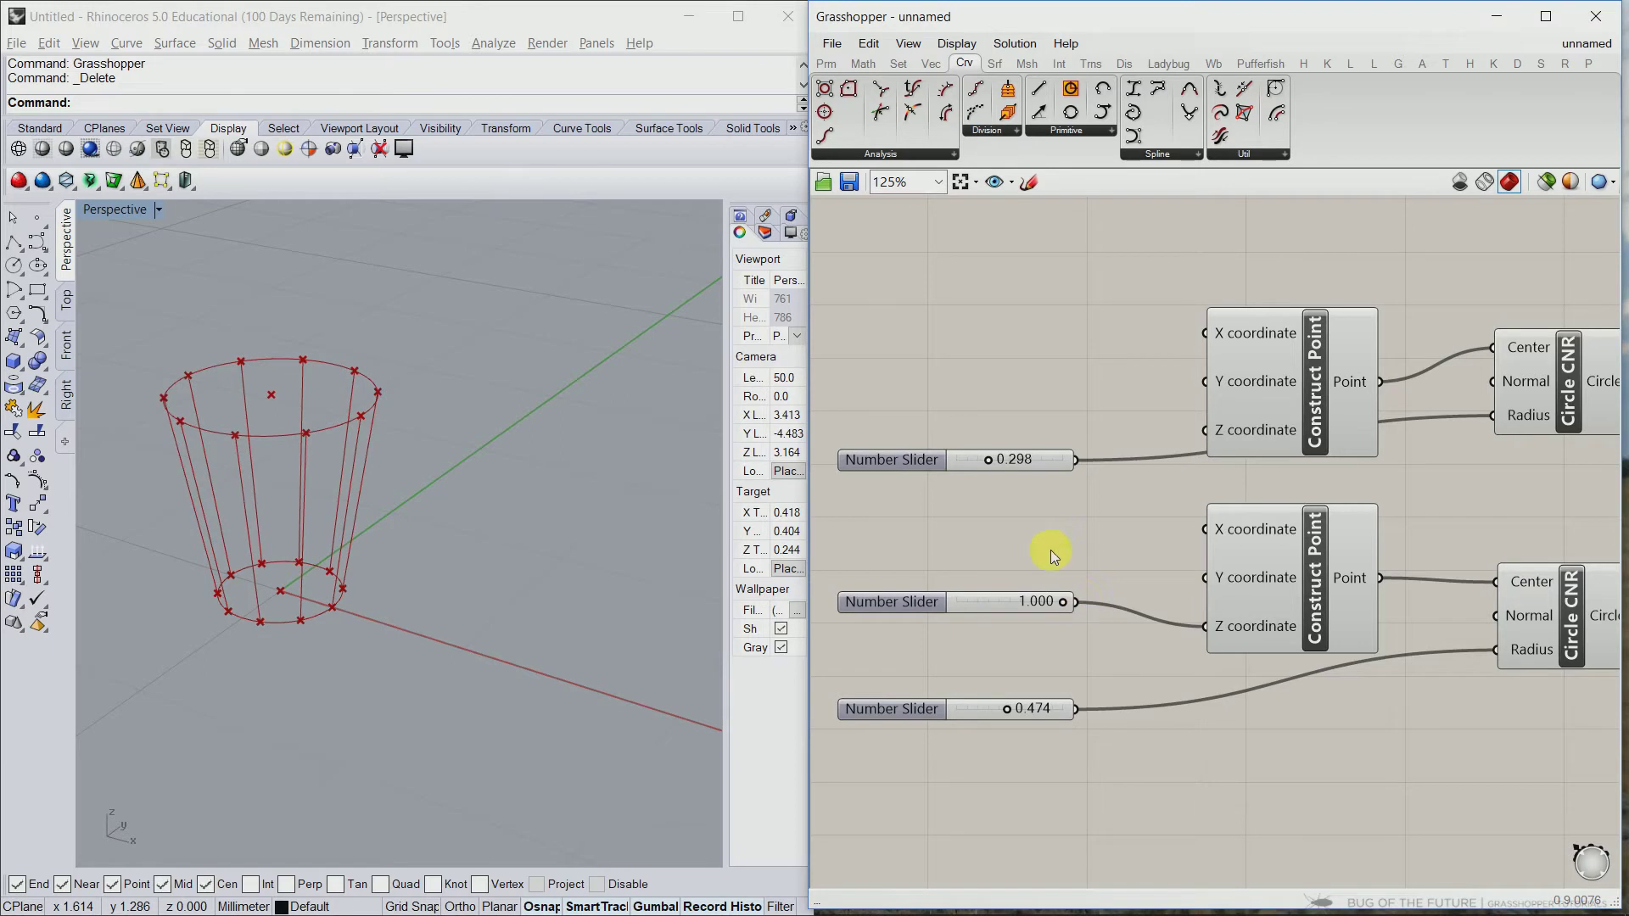
mouse_move(995, 467)
left_mouse_down()
mouse_move(1029, 472)
mouse_move(980, 483)
mouse_move(1027, 486)
mouse_move(998, 482)
left_mouse_up()
mouse_move(1012, 719)
left_mouse_down()
mouse_move(989, 715)
mouse_move(1030, 707)
mouse_move(989, 711)
mouse_move(1009, 709)
left_mouse_up()
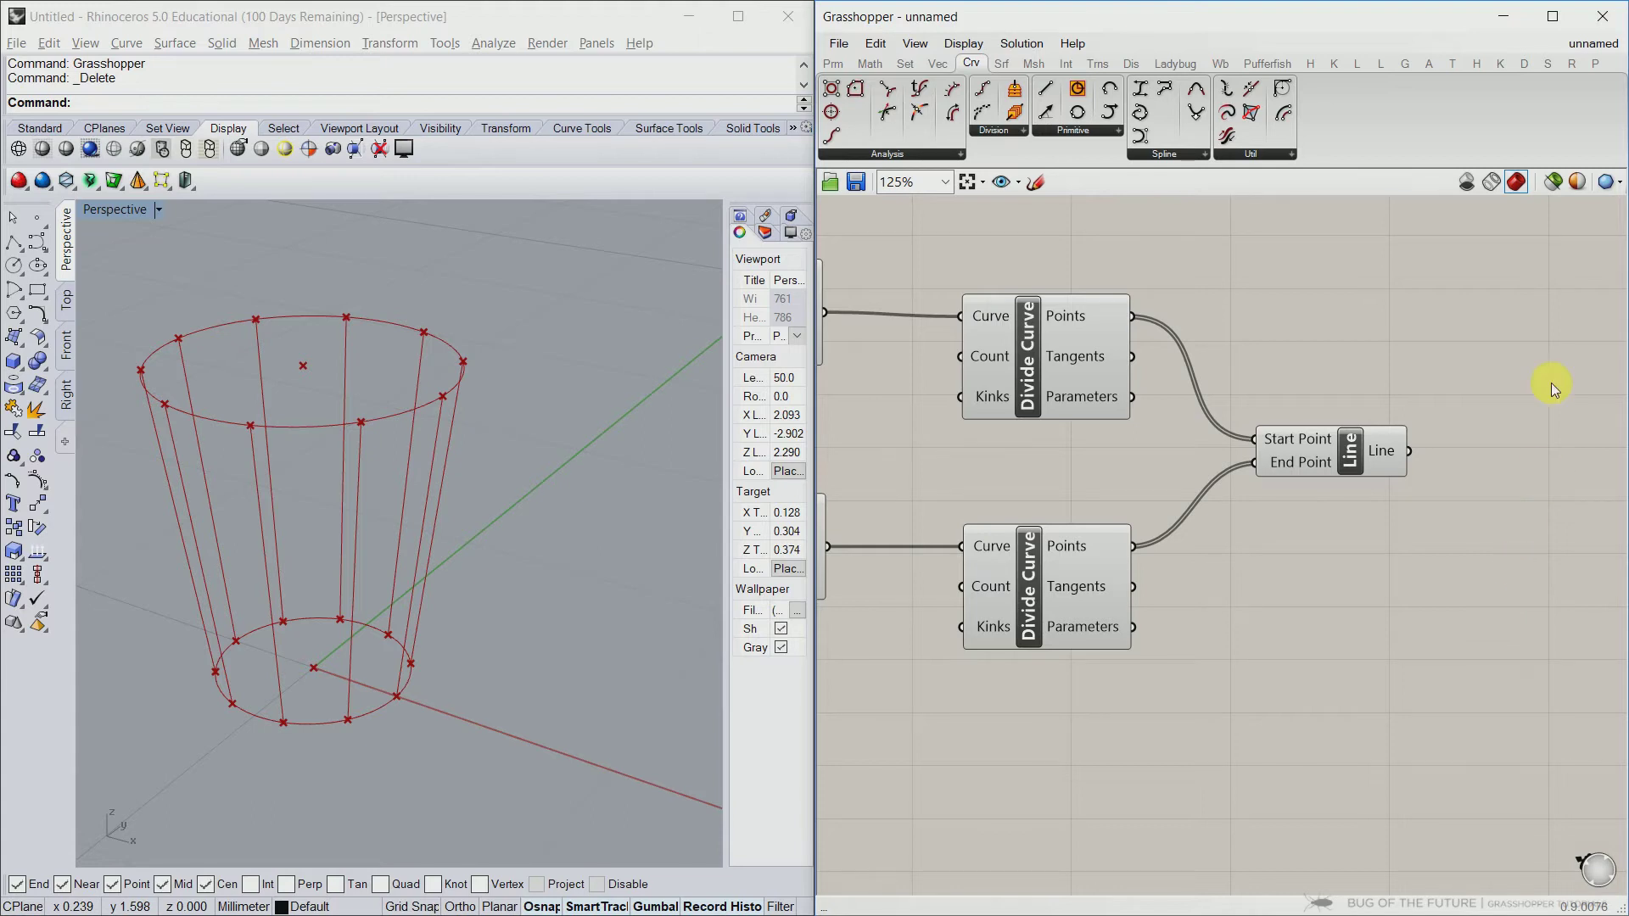
left_click(1102, 64)
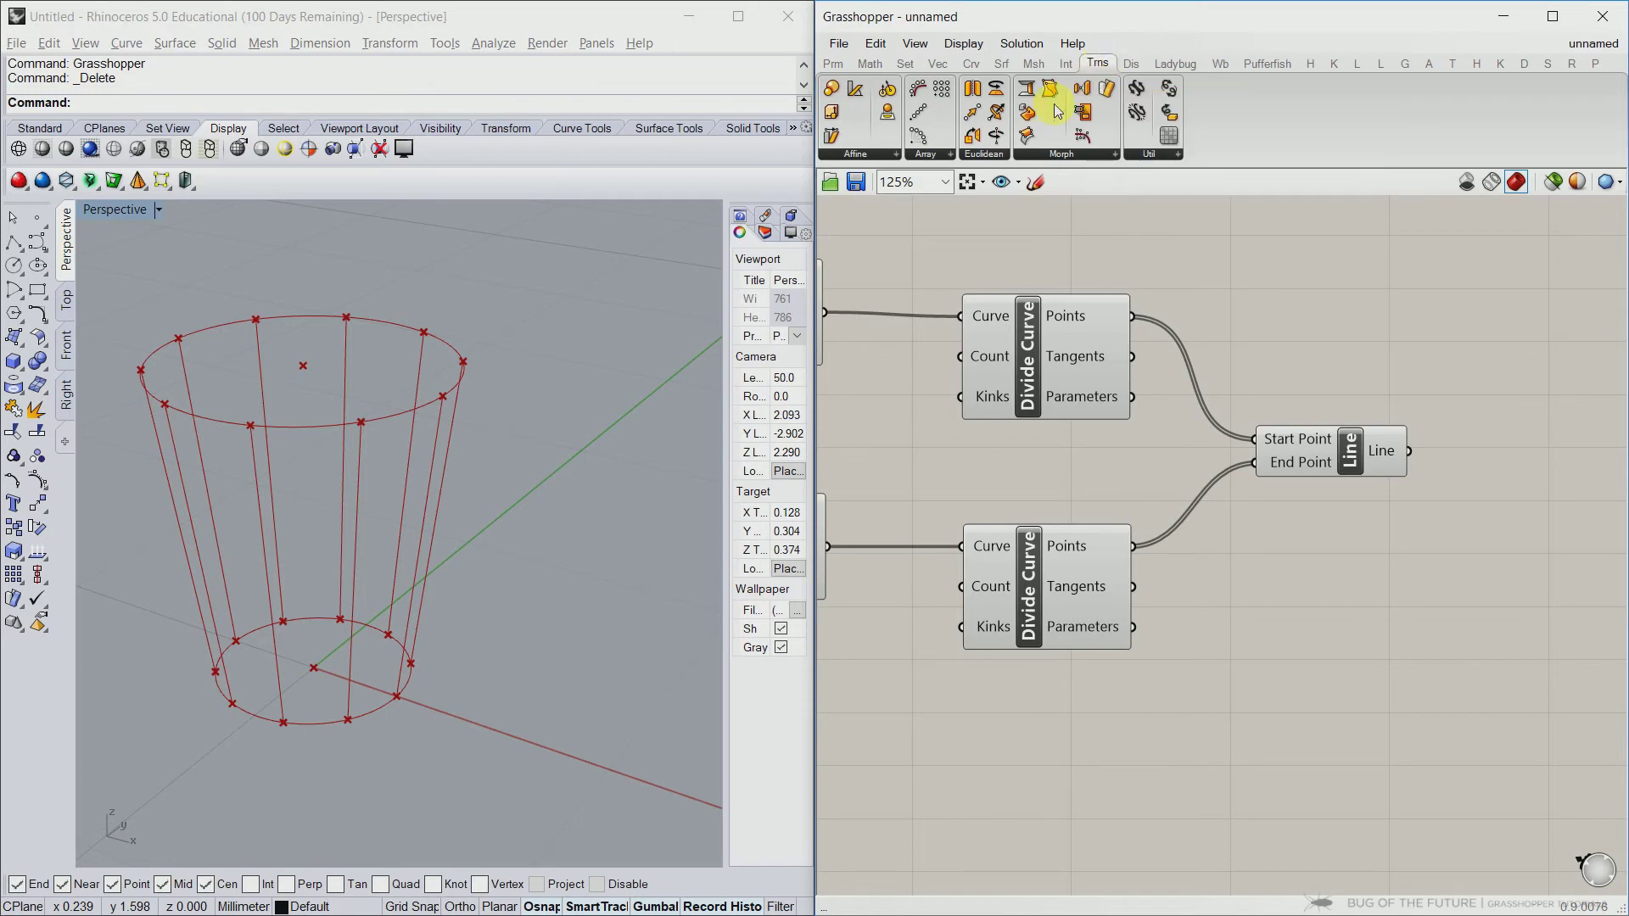
left_click(987, 157)
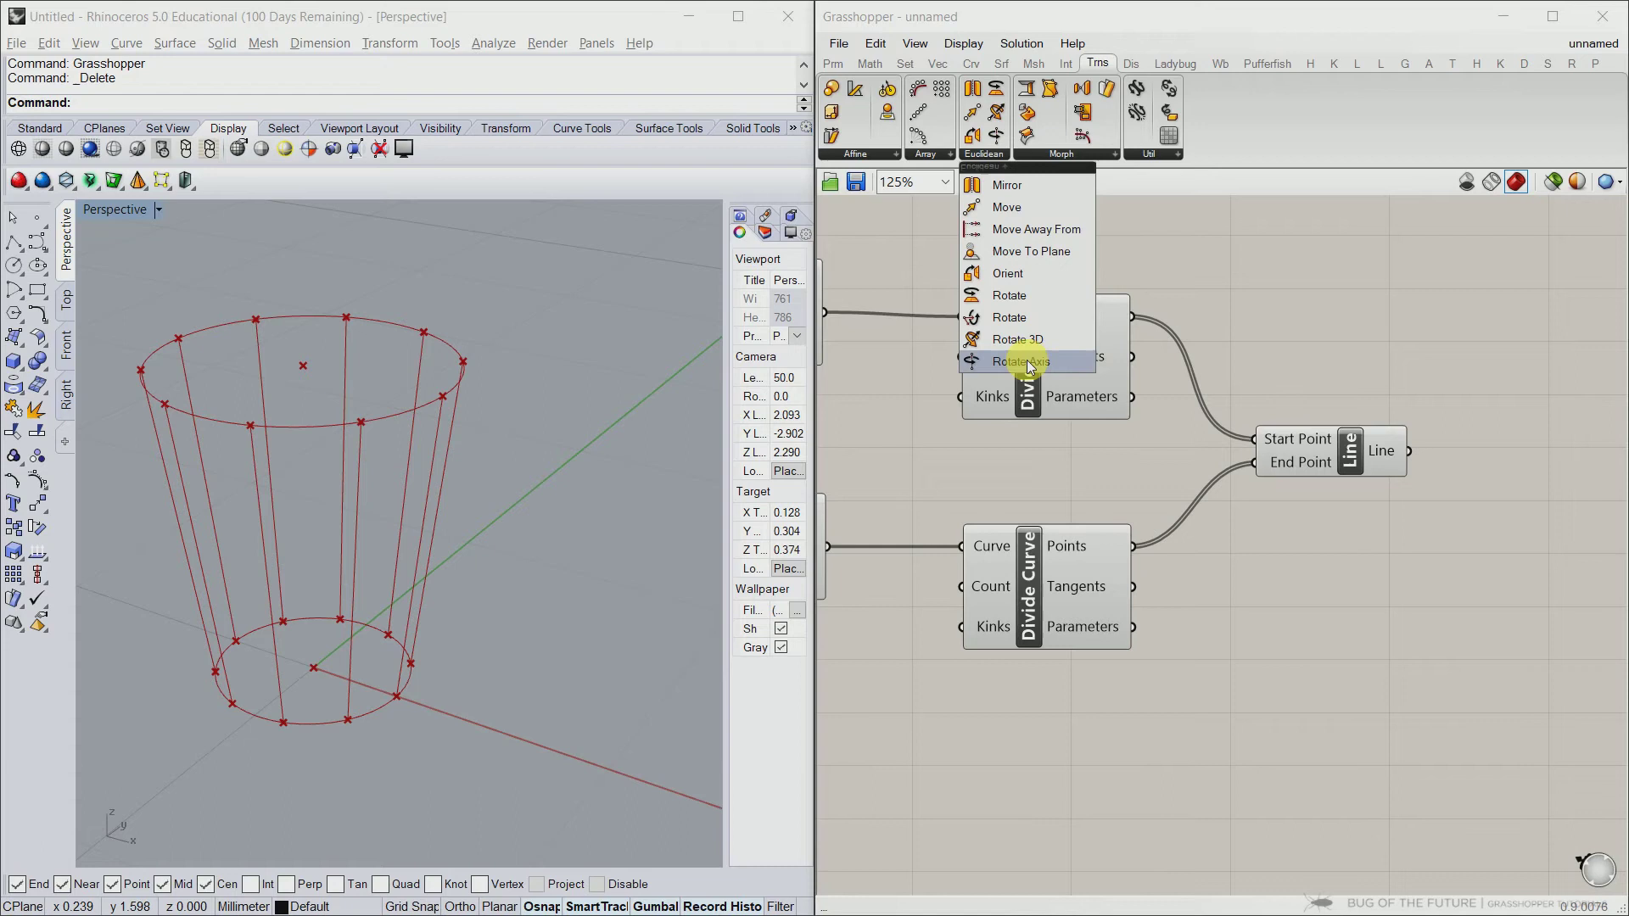
left_click_drag(1030, 365, 1426, 575)
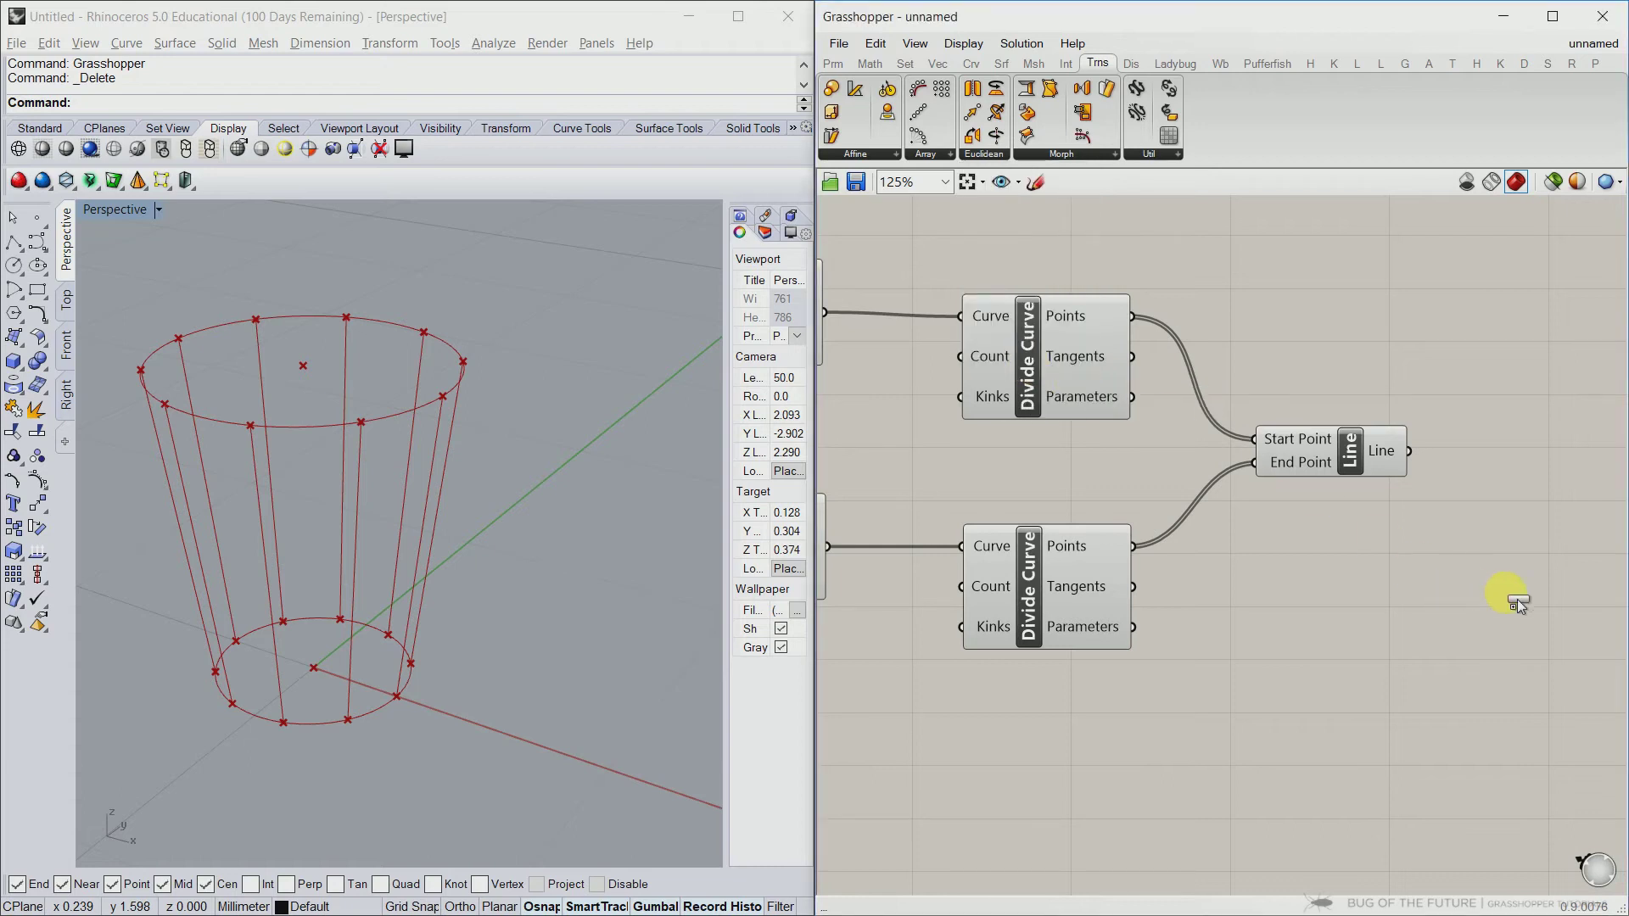
left_click_drag(1518, 600, 1517, 599)
right_click_drag(1451, 688, 1407, 609)
left_click_drag(1451, 546, 1410, 664)
left_click(1191, 733)
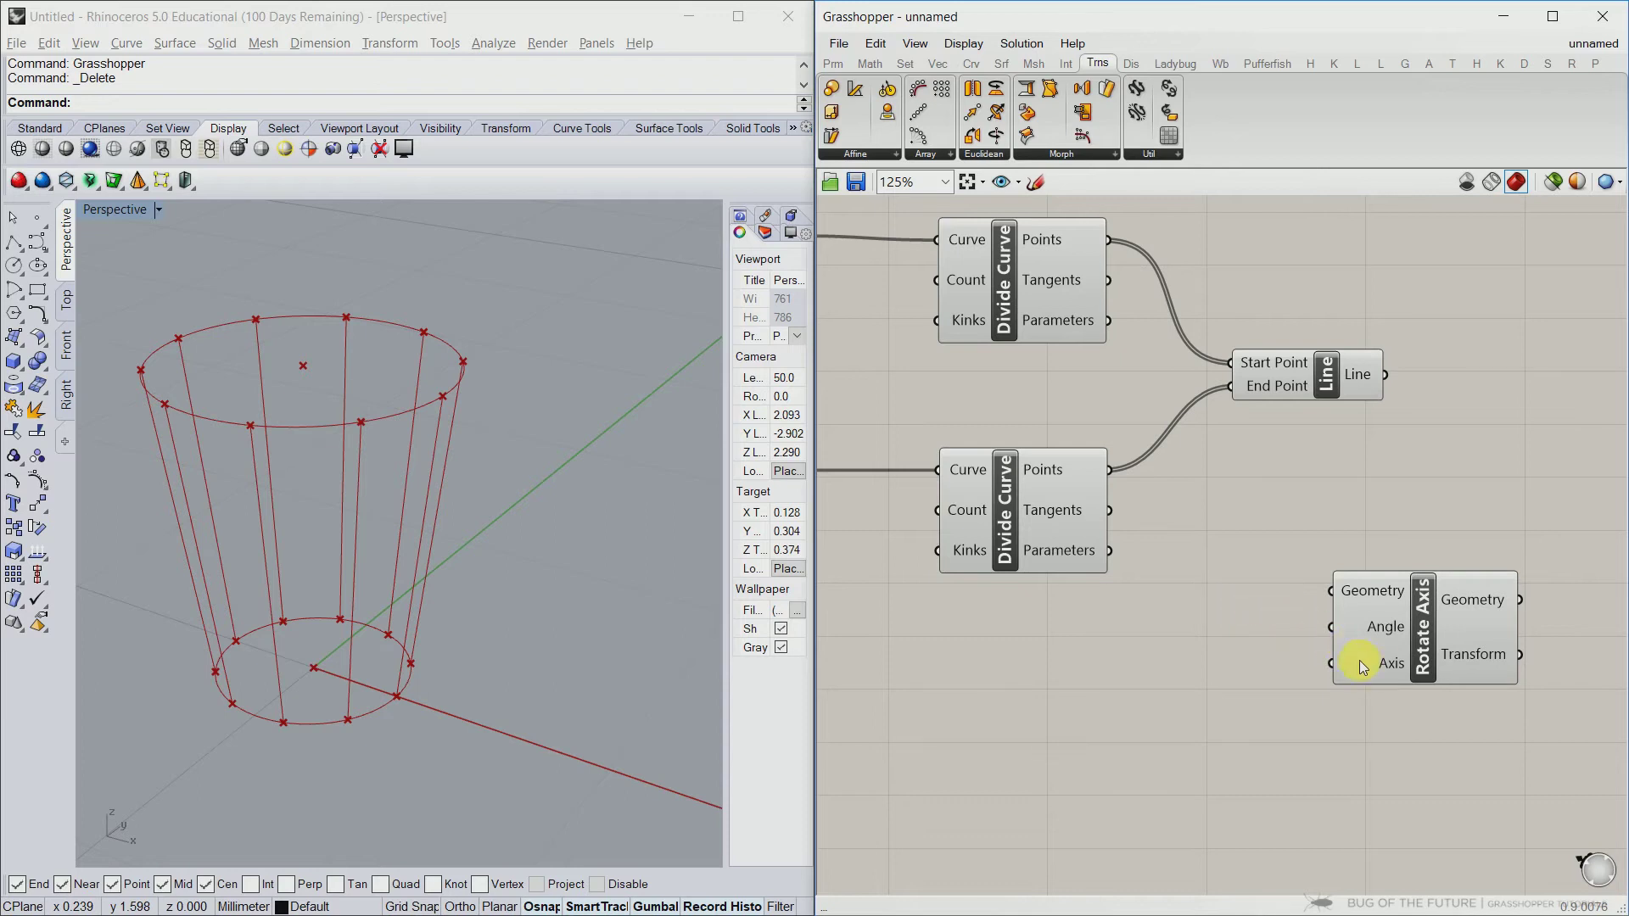
Place a Line SDL component on the canvas from the Curve primitives
mouse_move(1396, 666)
left_click(971, 67)
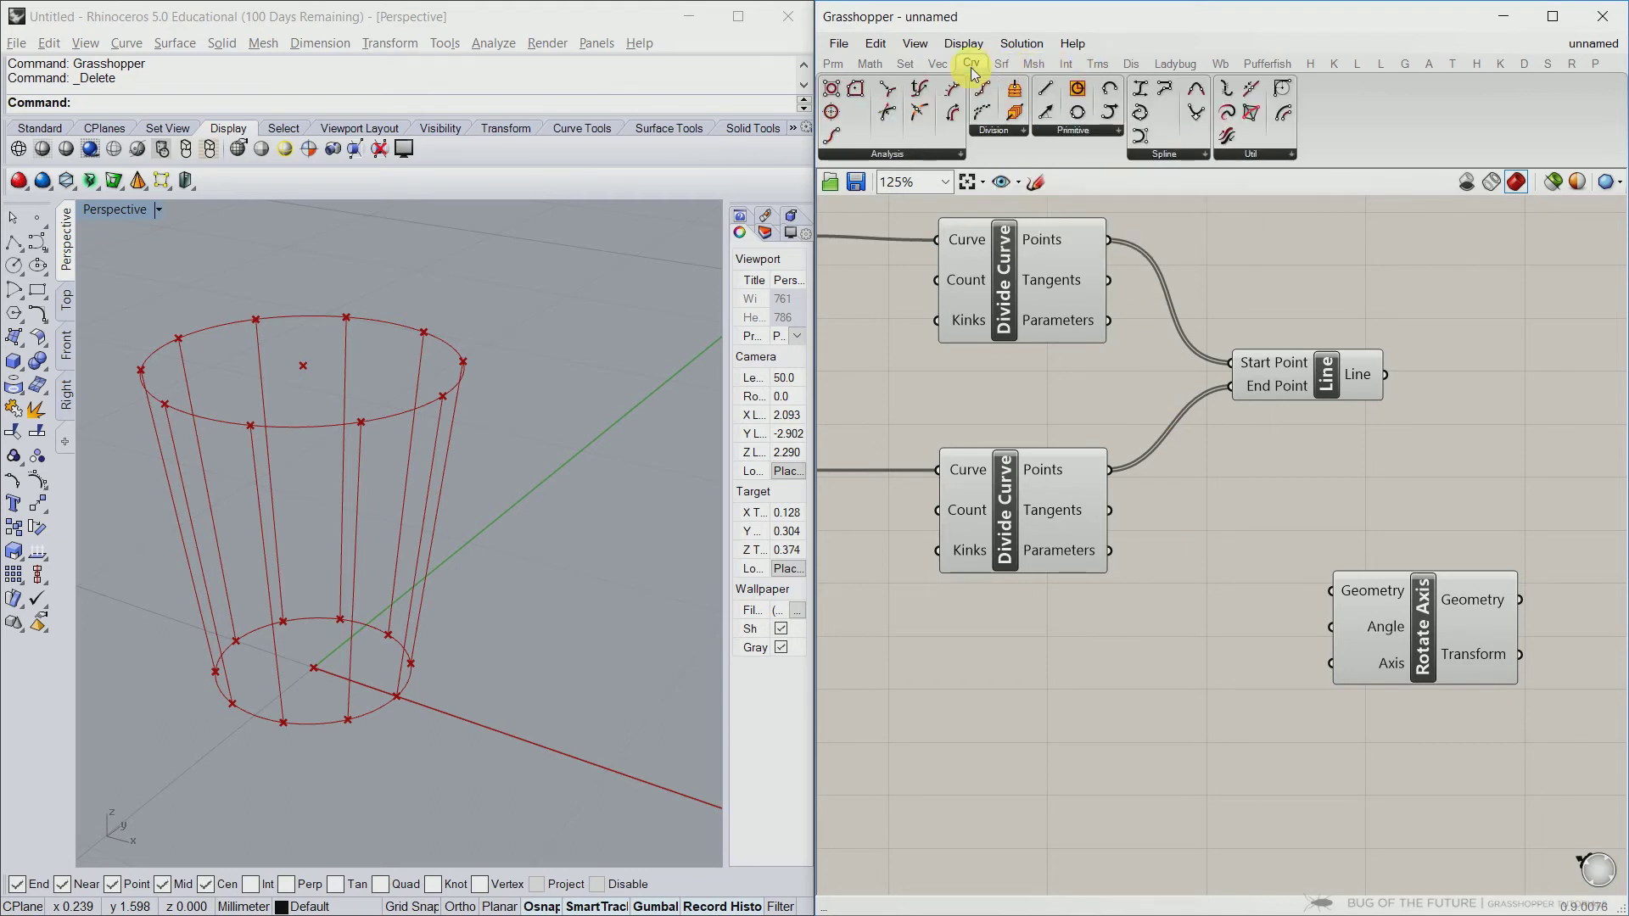
left_click(1073, 132)
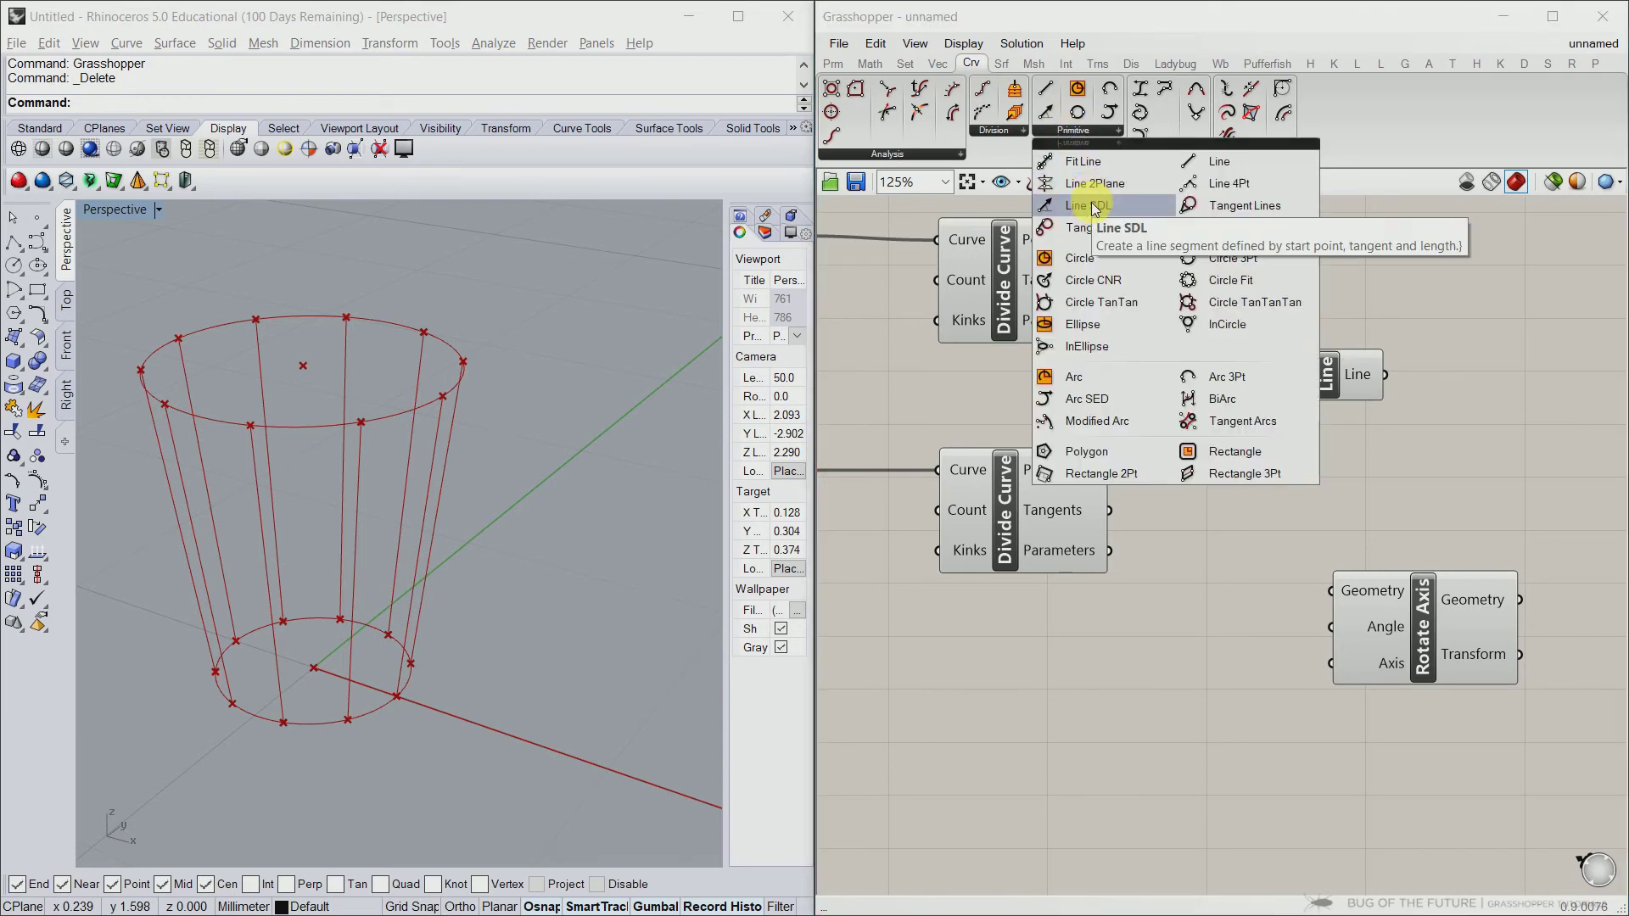
left_click_drag(1091, 707, 1084, 709)
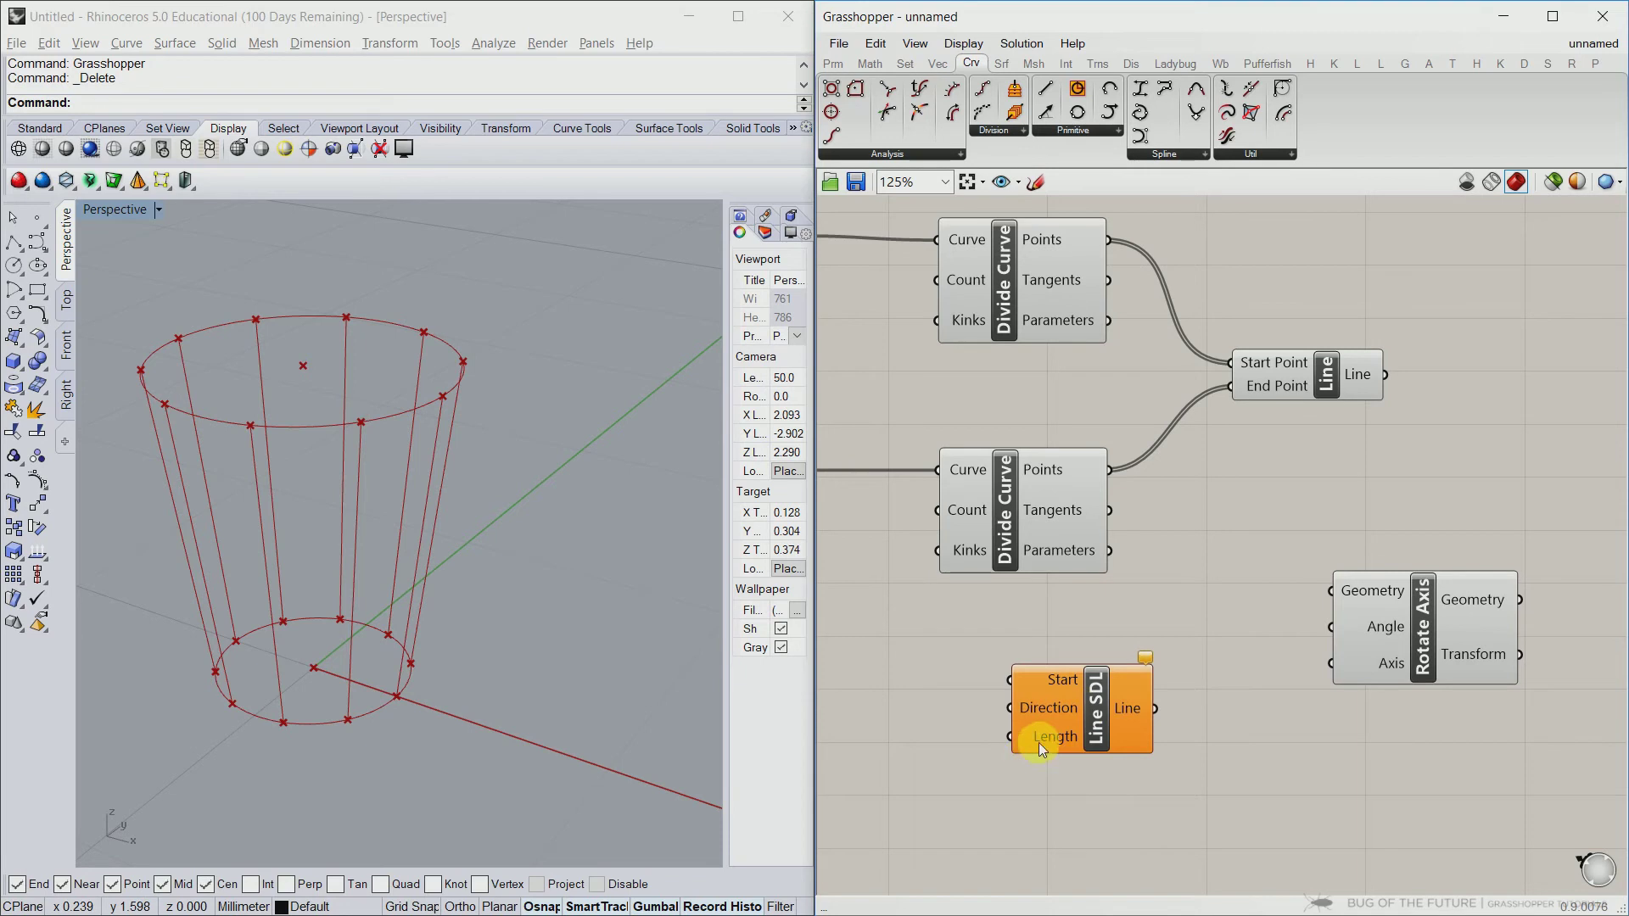
mouse_move(1061, 678)
mouse_move(1025, 712)
Wire the top circle's centre point (lower Construct Point) into Line SDL Start
right_click_drag(925, 387, 1057, 355)
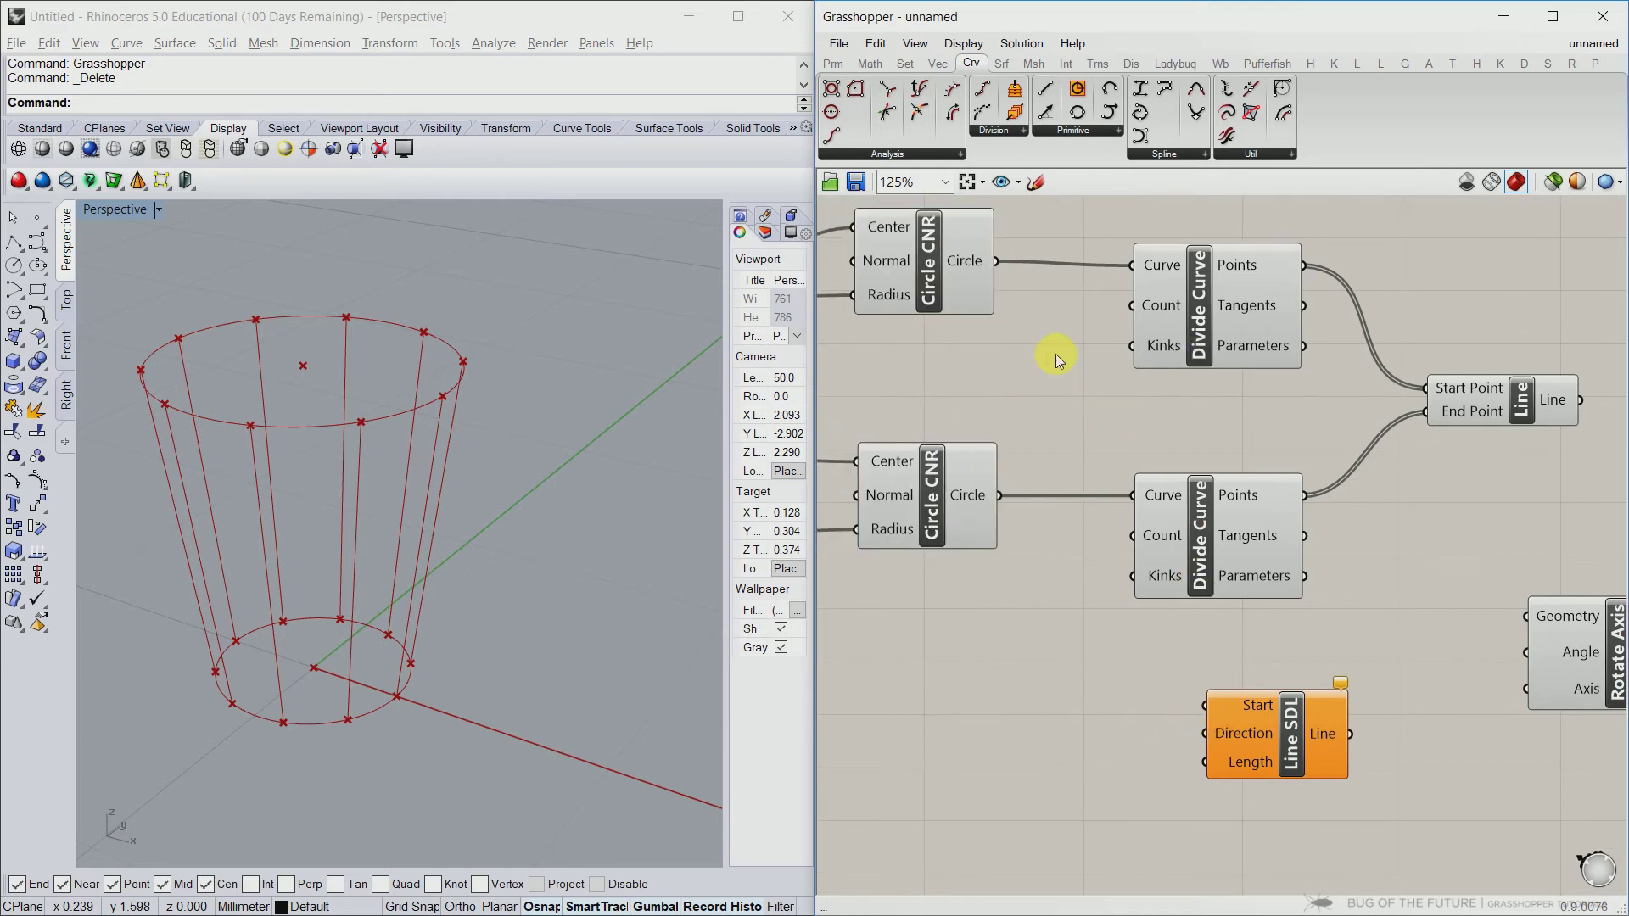
left_click(952, 276)
left_click(948, 502)
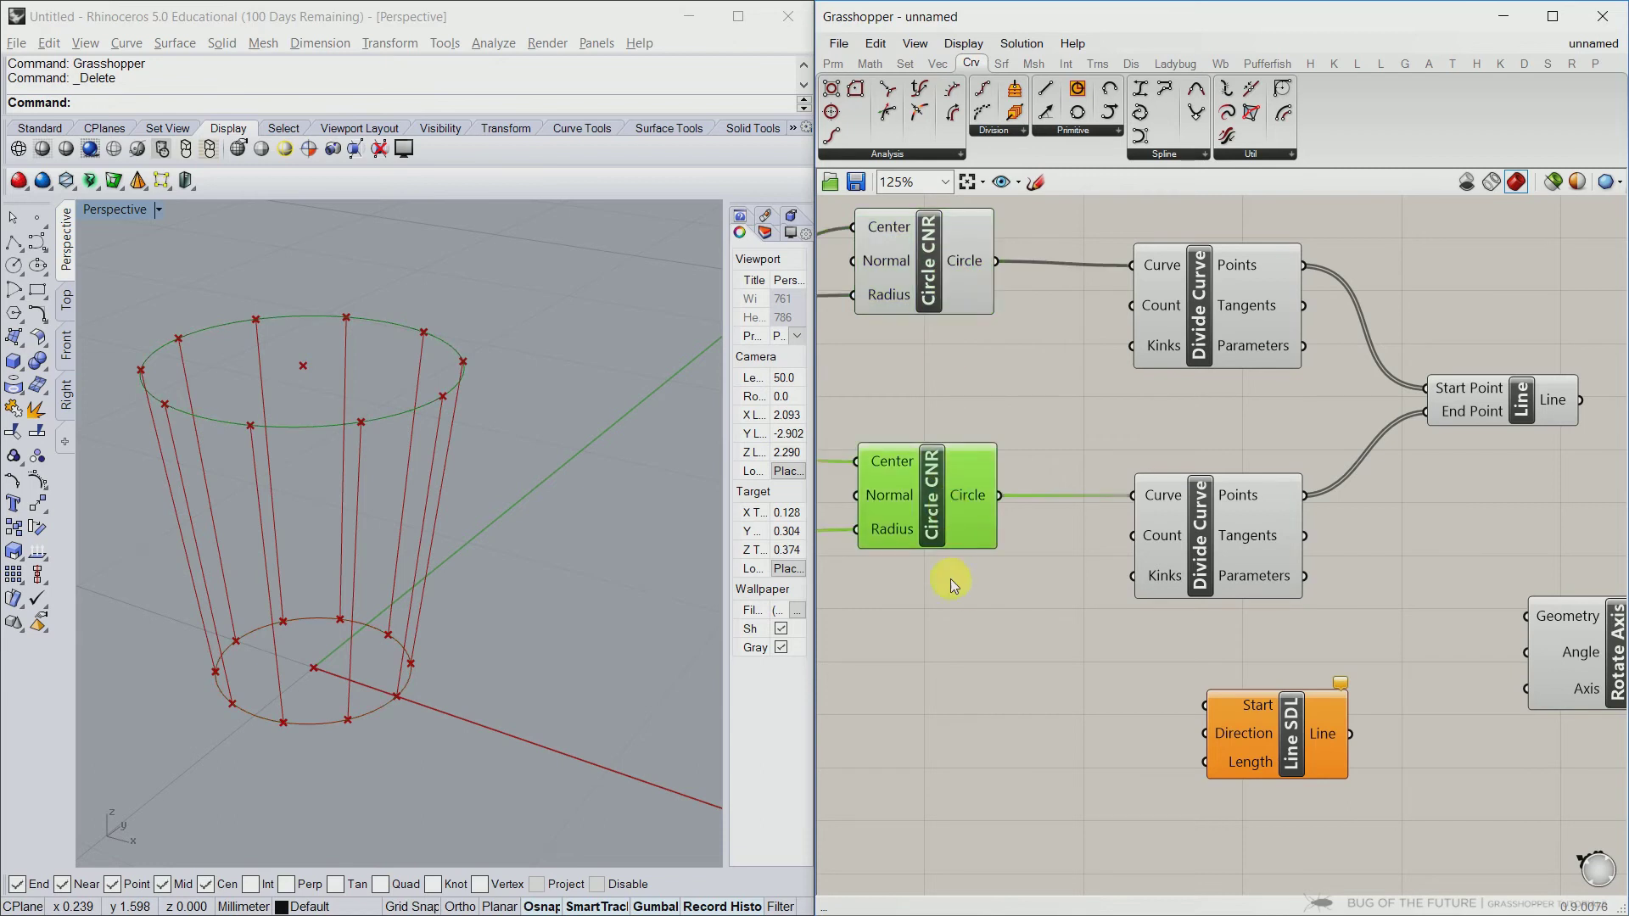
right_click_drag(982, 592, 1183, 633)
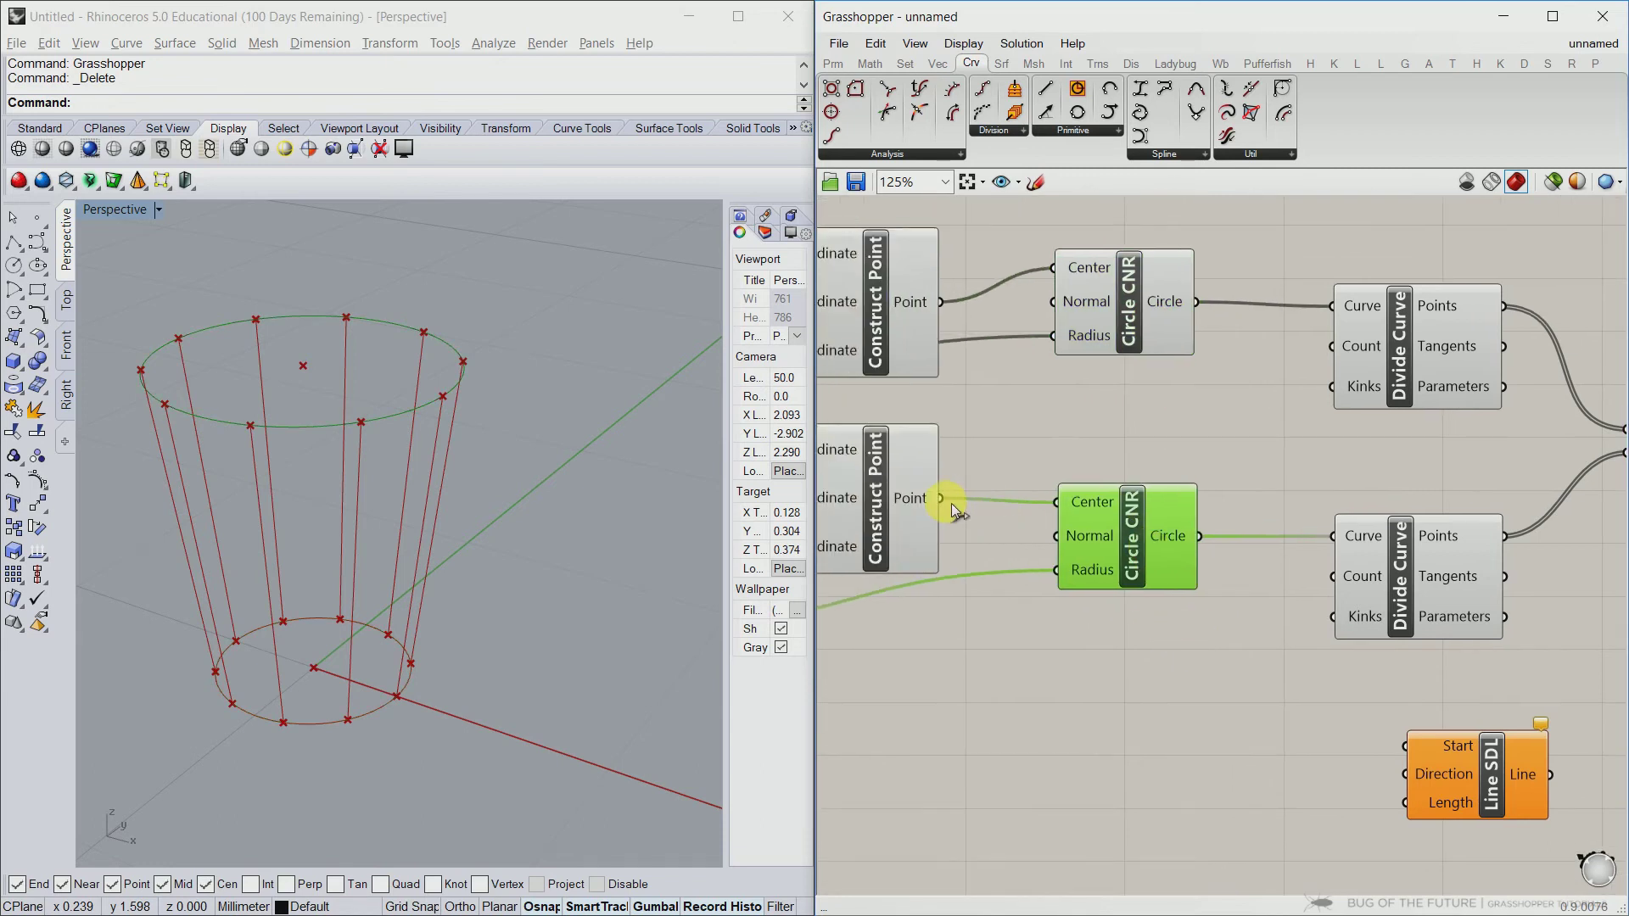
left_click_drag(951, 502, 1056, 502)
left_click_drag(941, 498, 1409, 756)
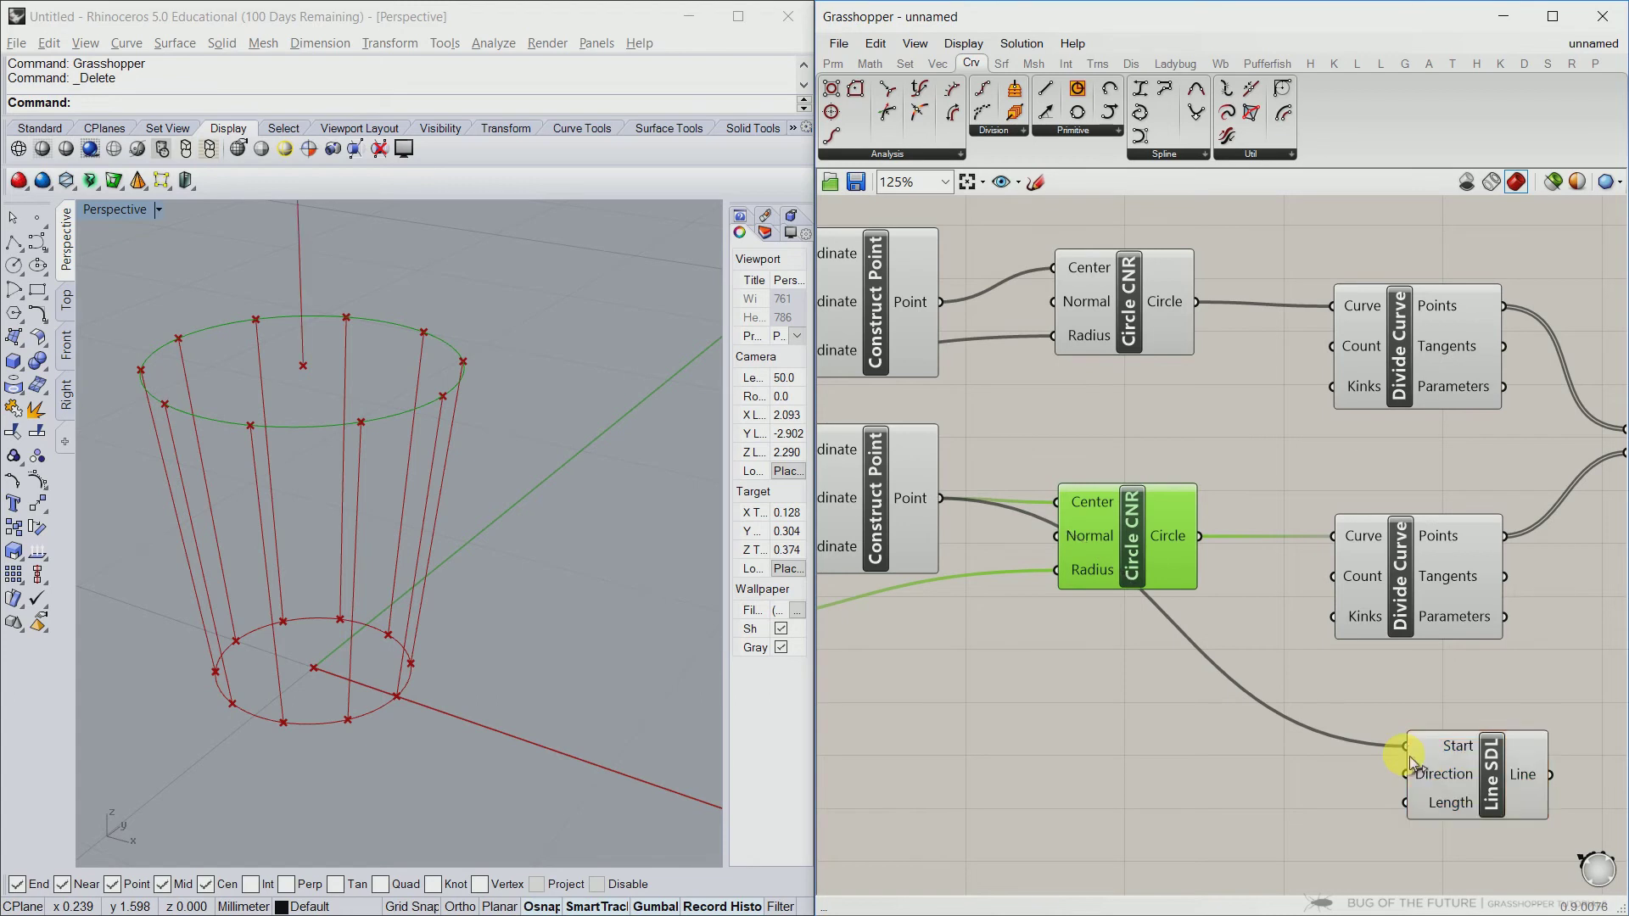
left_click(1309, 814)
right_click_drag(1377, 830, 1315, 808)
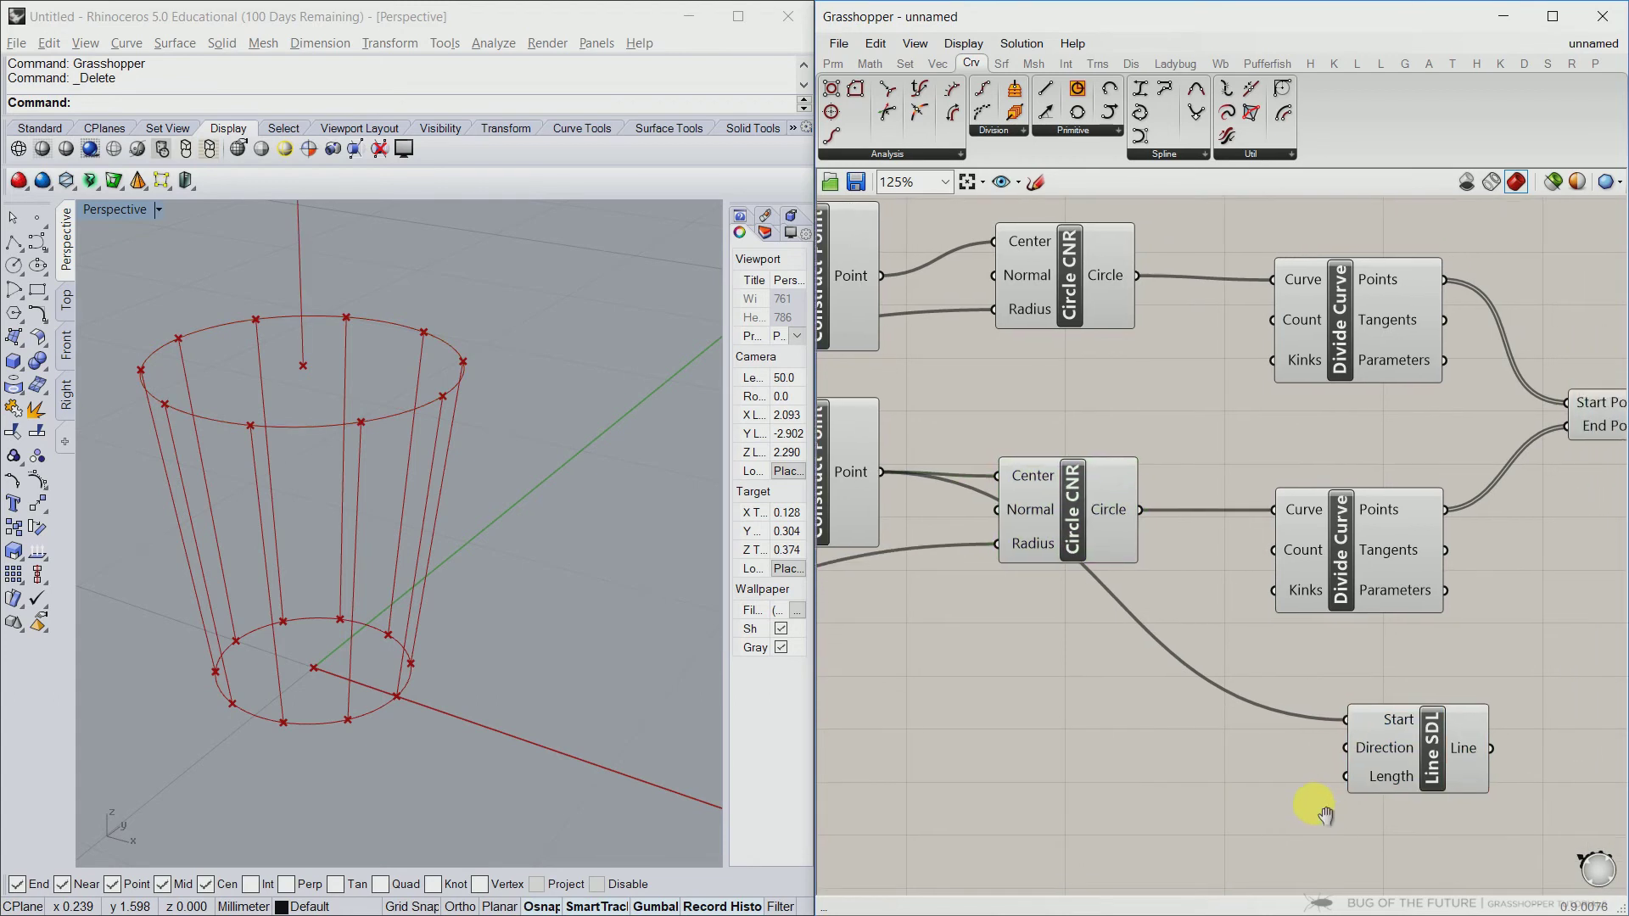
mouse_move(1383, 759)
Wire the vertical Line SDL into Rotate Axis as its Axis and the top circle as its Geometry
right_click_drag(1517, 617, 1225, 569)
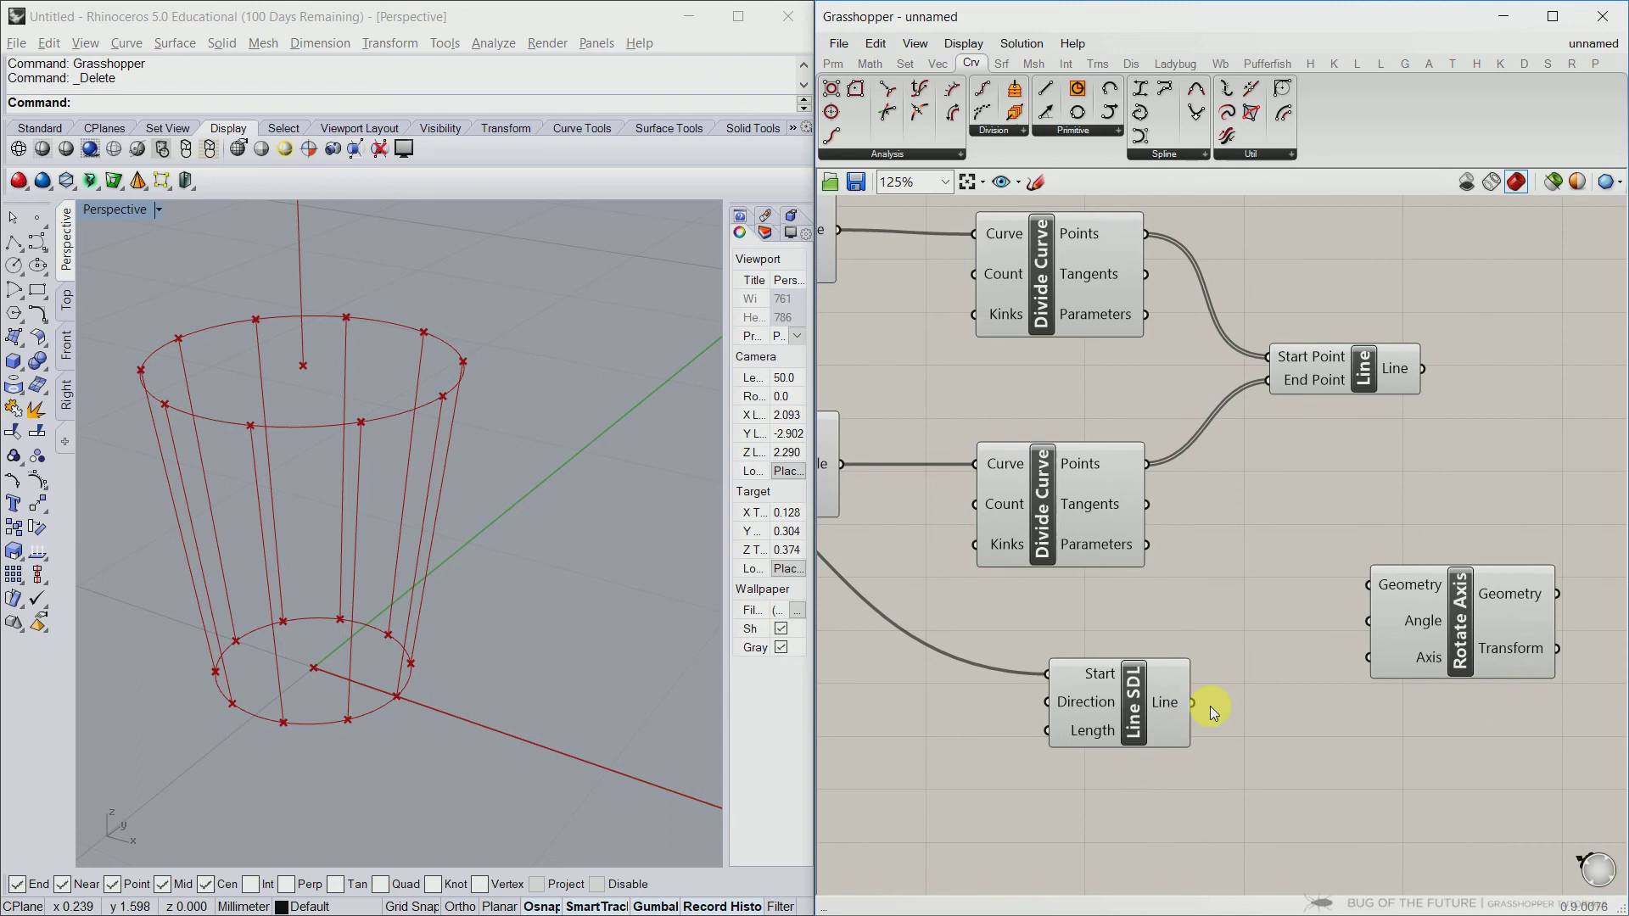
left_click_drag(1197, 704, 1370, 659)
right_click_drag(1350, 582, 1453, 566)
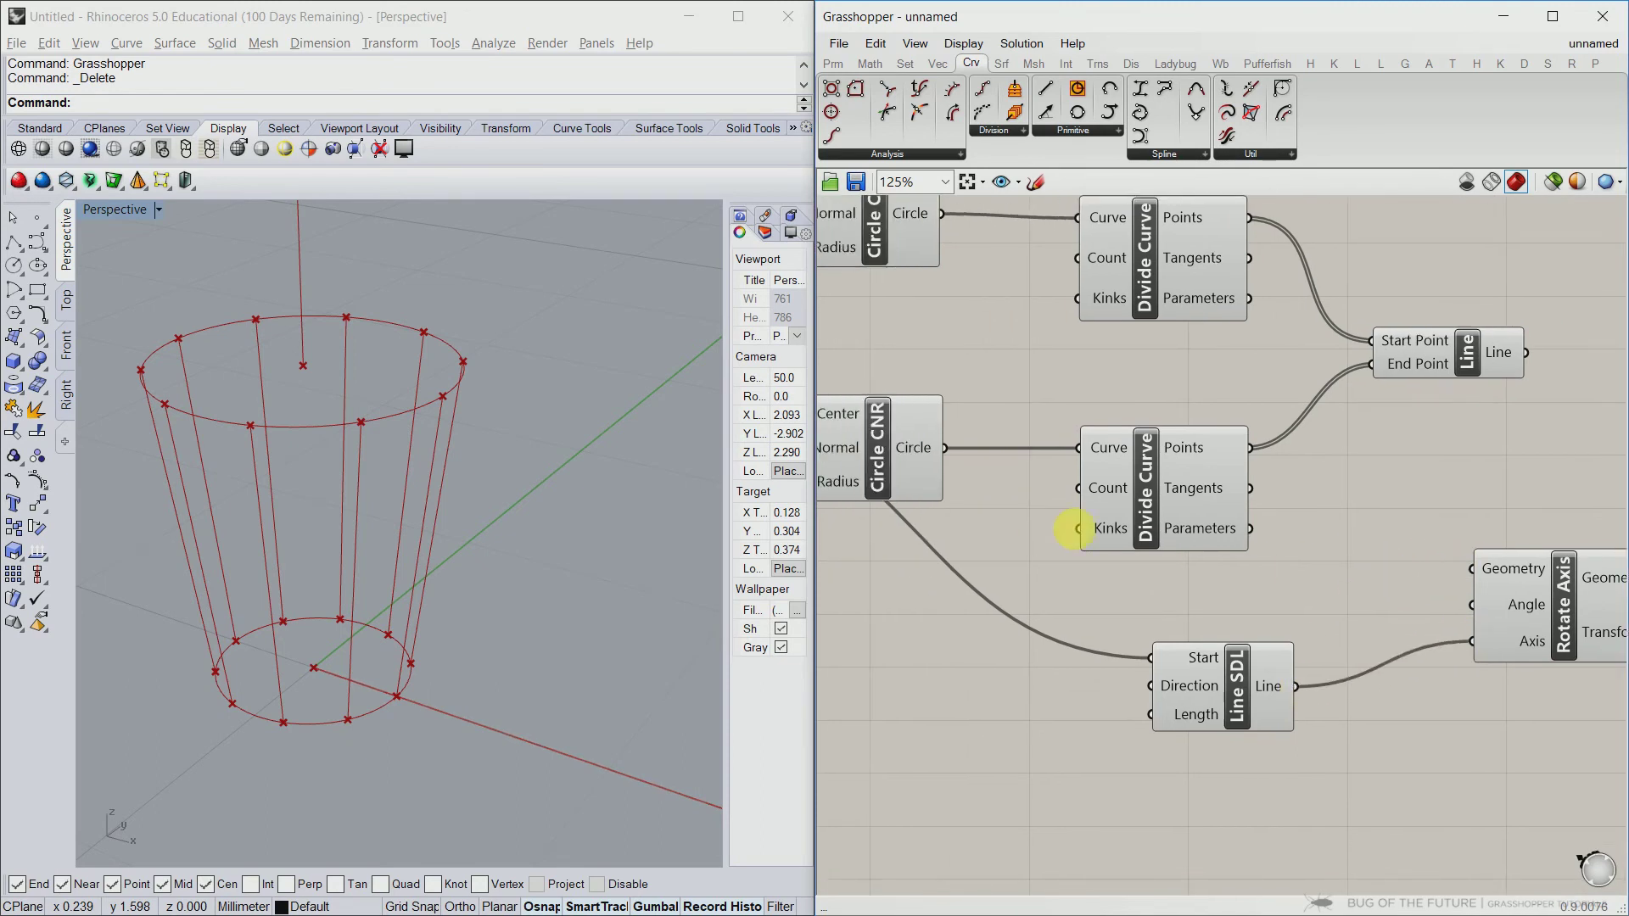
left_click(923, 470)
left_click_drag(951, 447, 1475, 569)
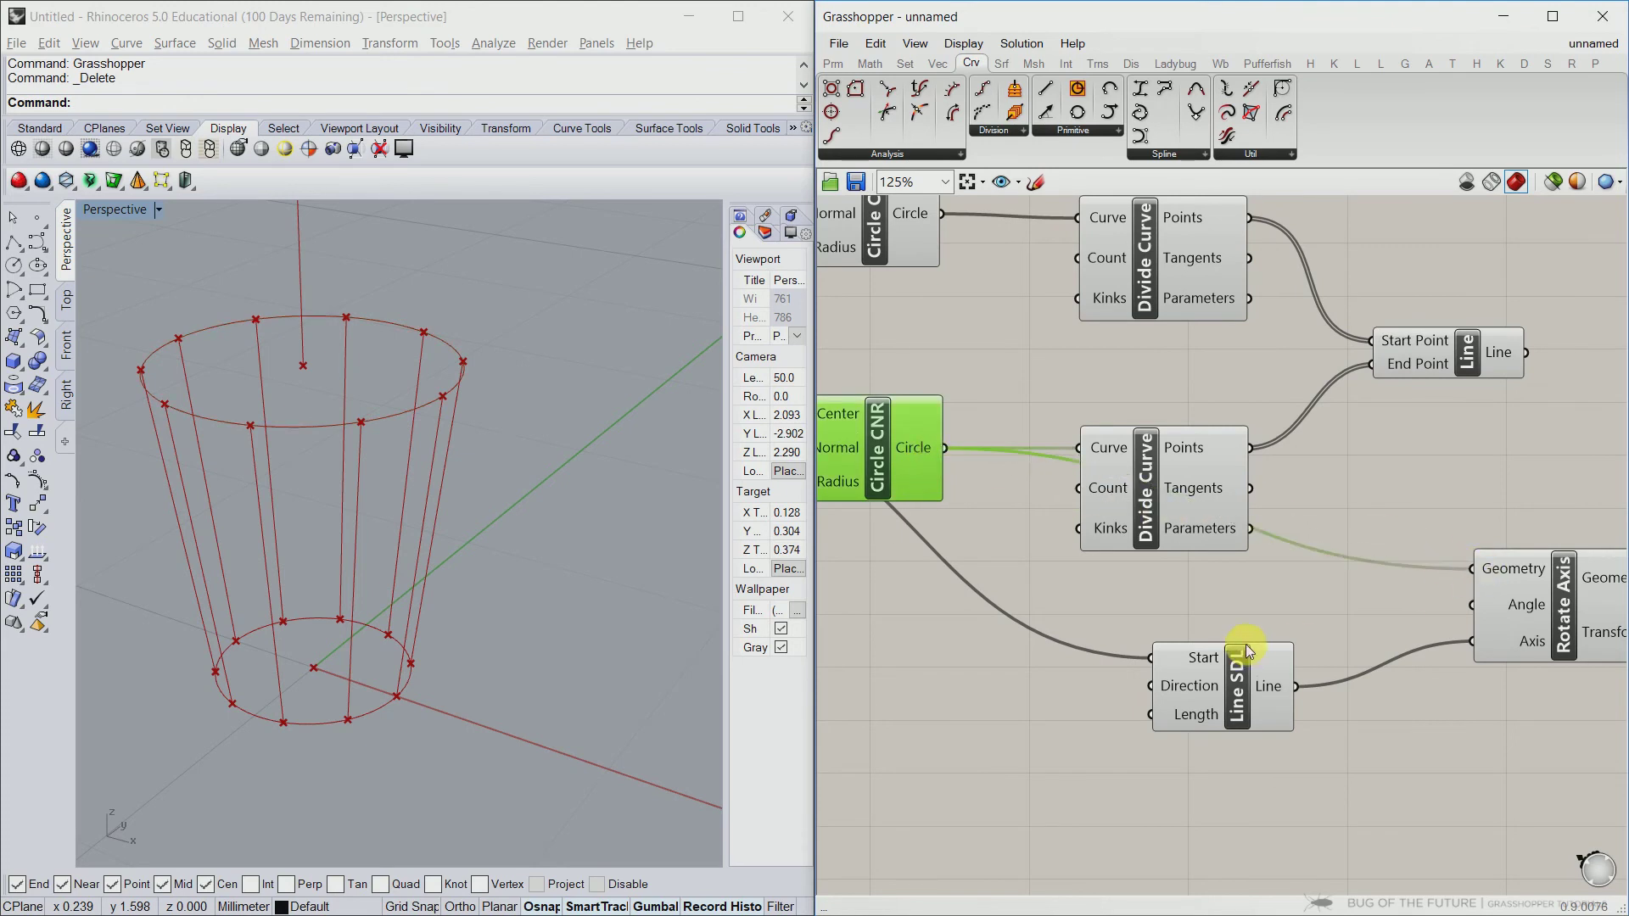
left_click(1387, 619)
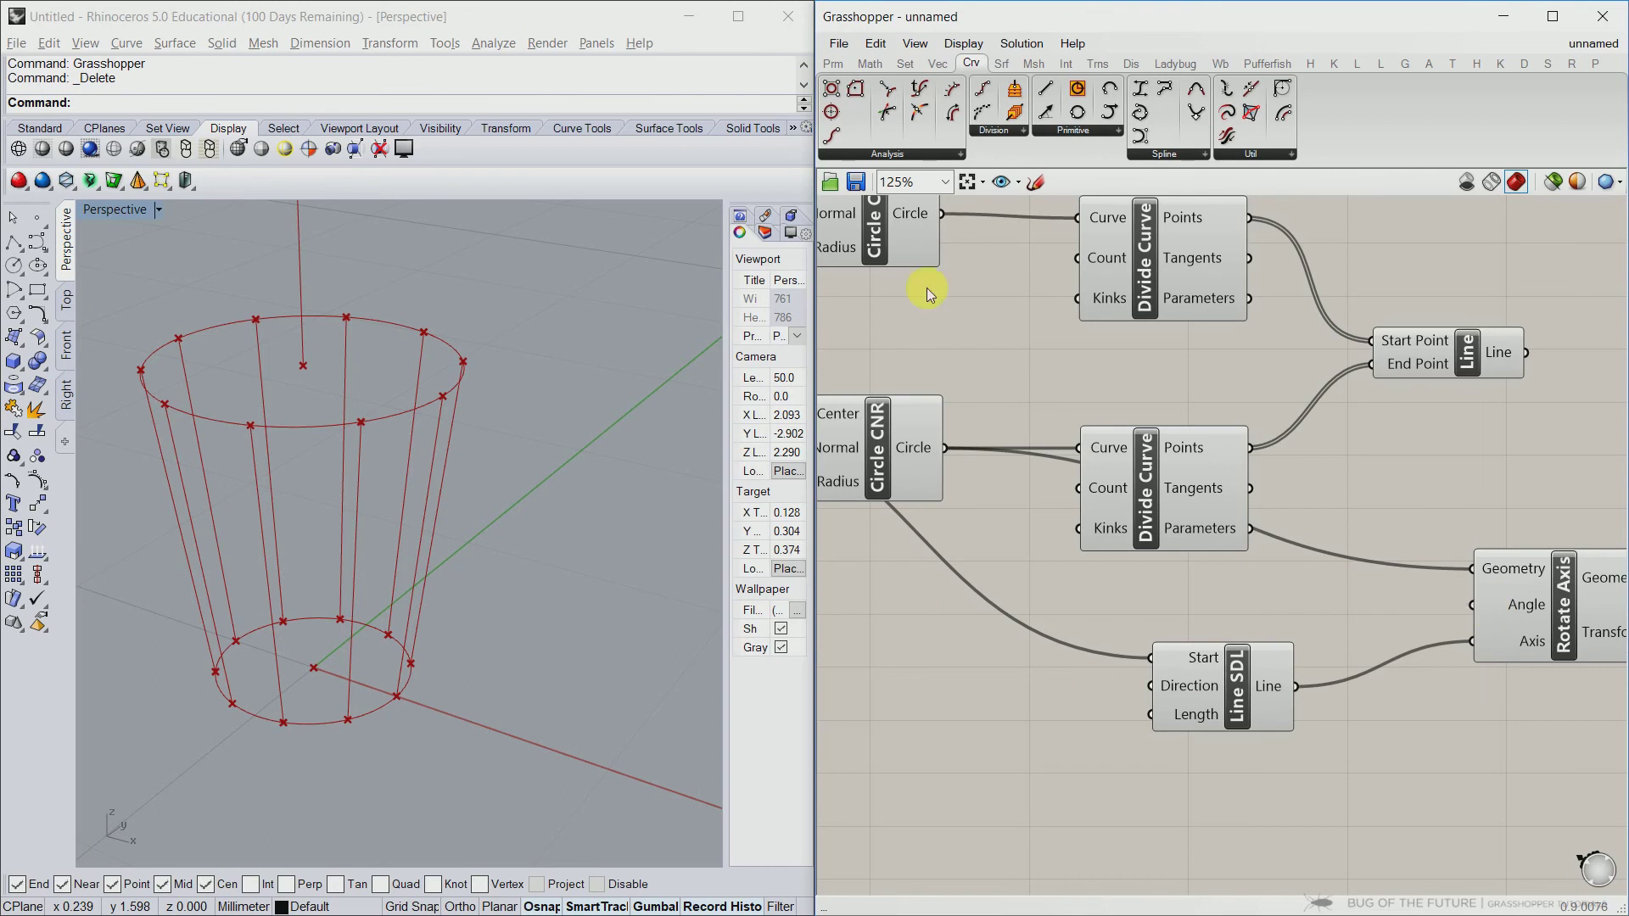
mouse_move(826, 70)
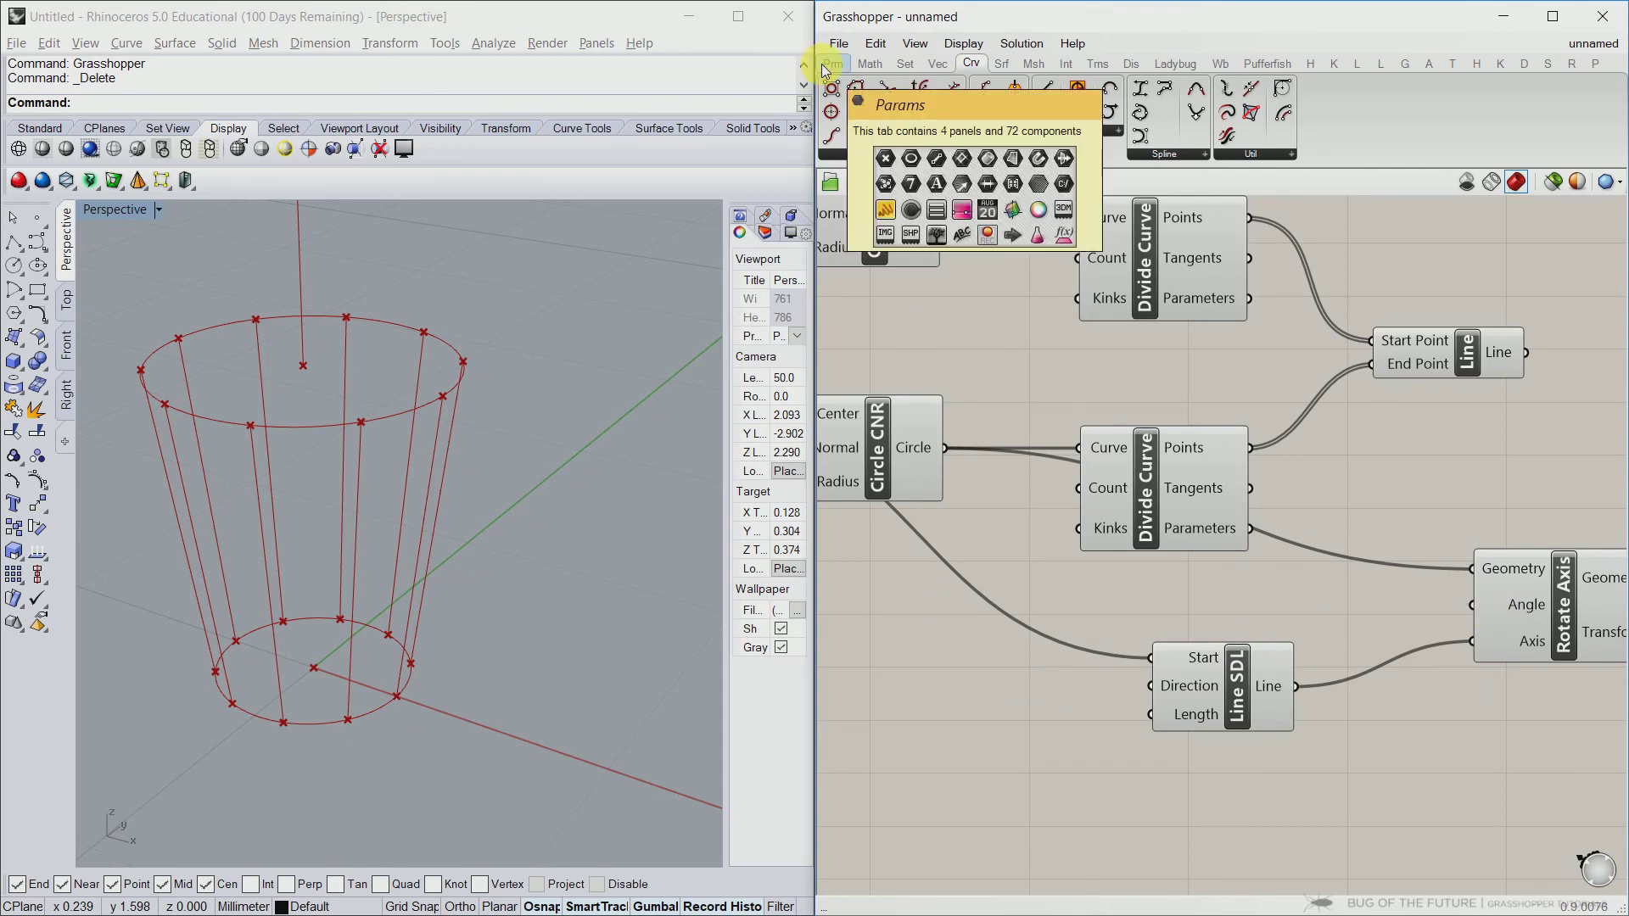
Add a 0.250 Number Slider and connect it to Rotate Axis's Angle input
left_click(828, 66)
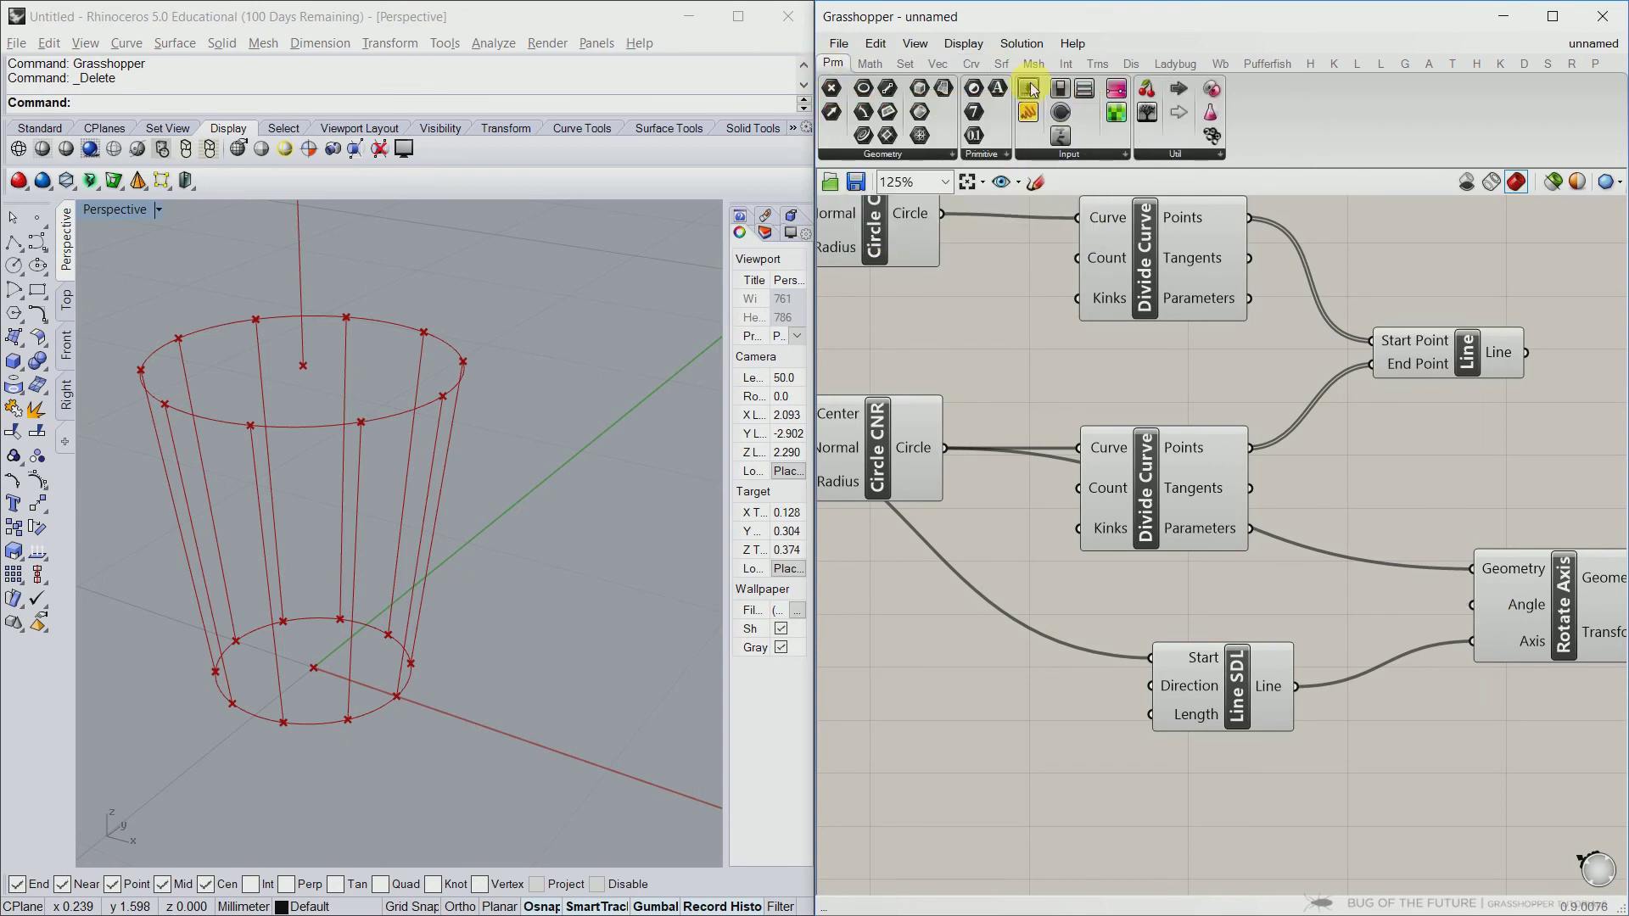
left_click_drag(1030, 91, 1061, 643)
mouse_move(902, 706)
left_mouse_down()
mouse_move(884, 702)
mouse_move(896, 706)
left_mouse_up()
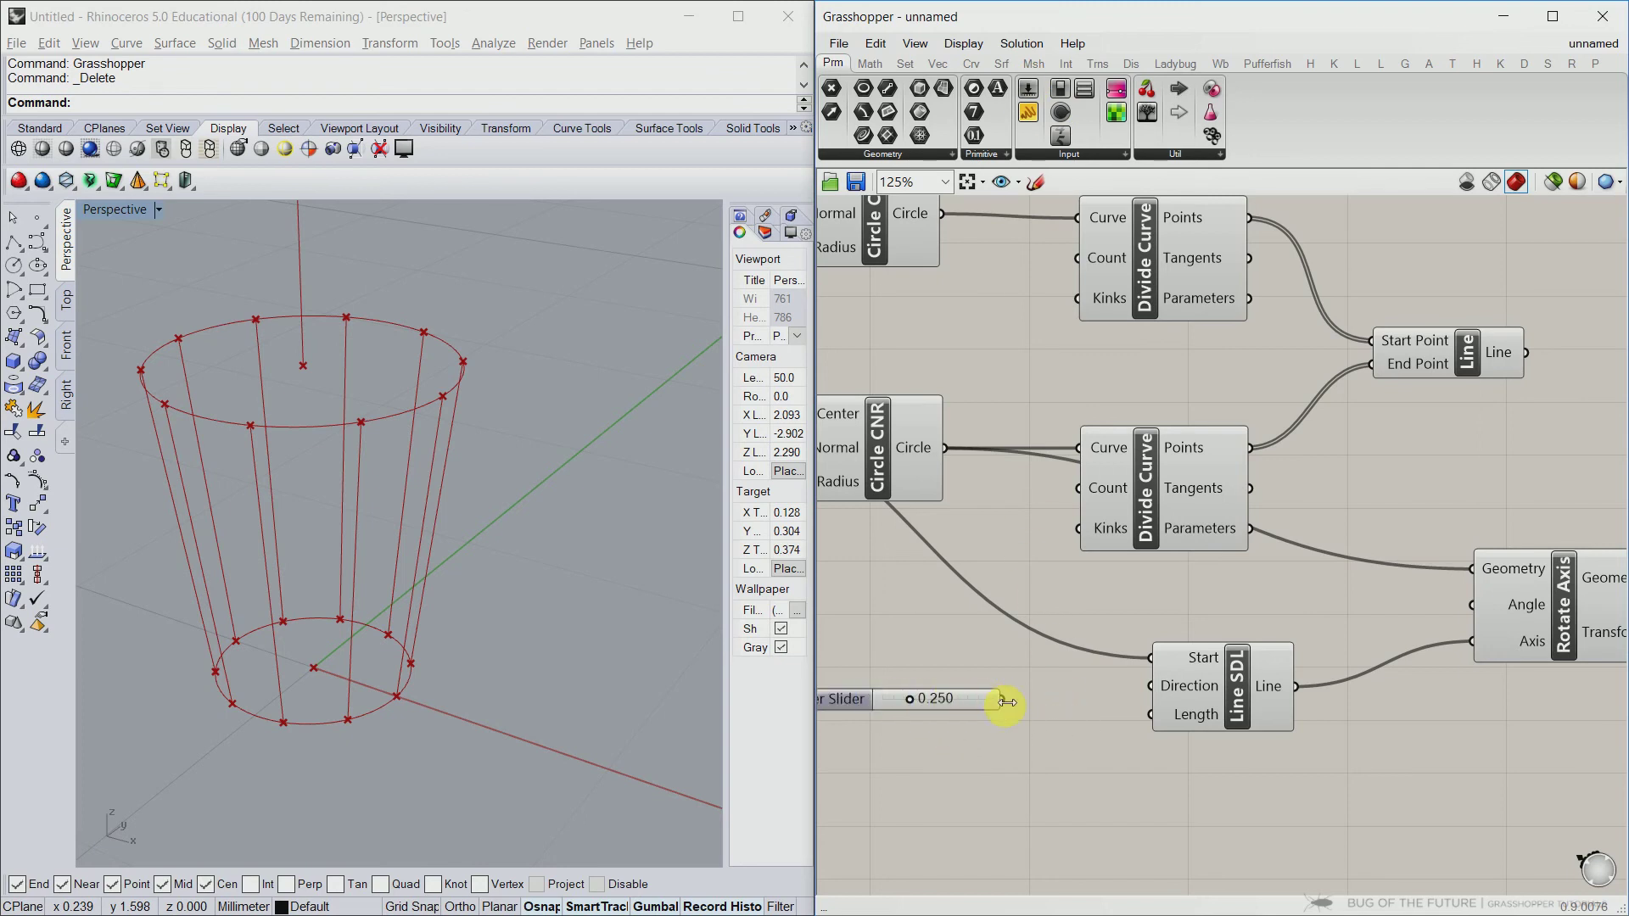
left_click_drag(1007, 702, 1474, 605)
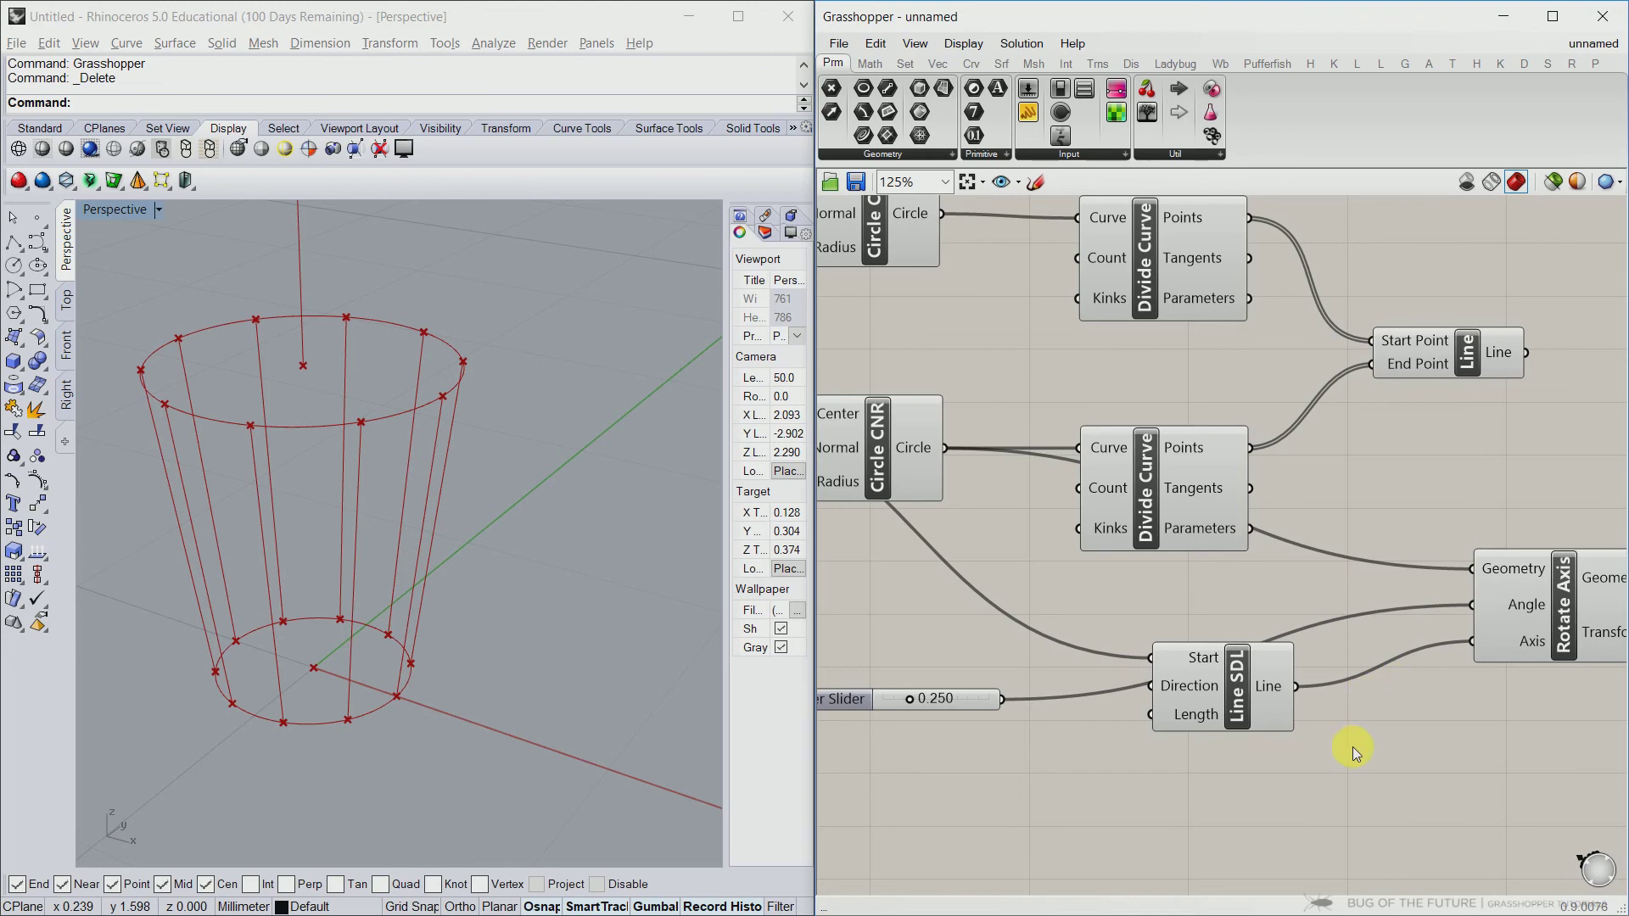
Move Divide Curve right and shift Line SDL and Rotate Axis down-left, closer to the circles
right_click_drag(1355, 746, 1300, 695)
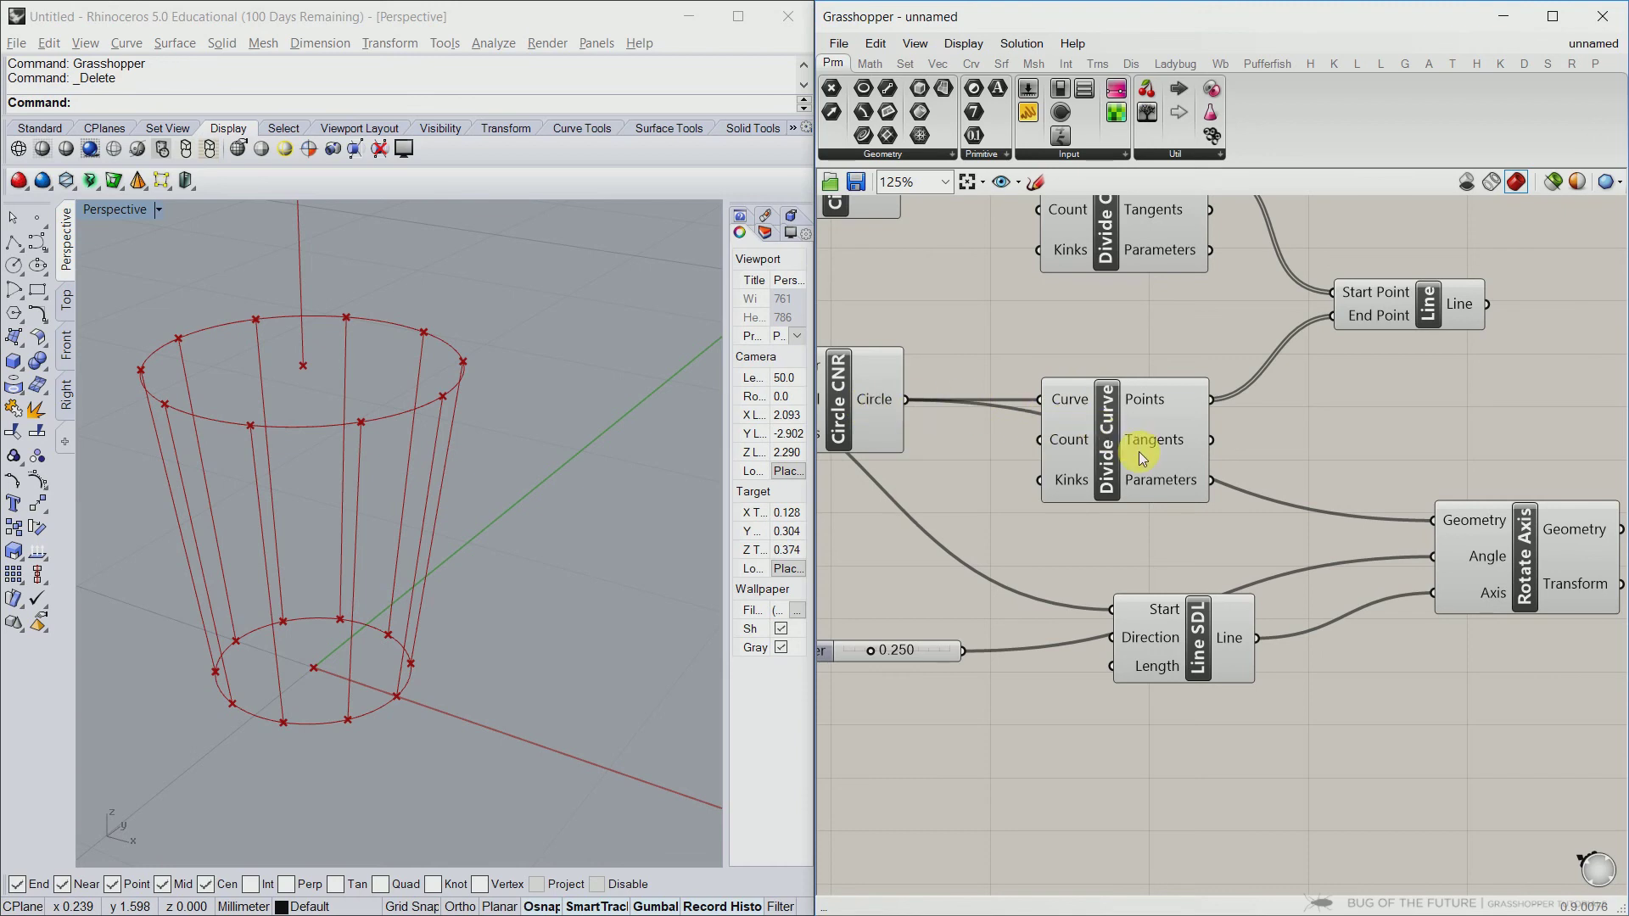
mouse_move(1138, 452)
left_click_drag(1140, 451, 1197, 450)
right_click_drag(1304, 579, 1386, 470)
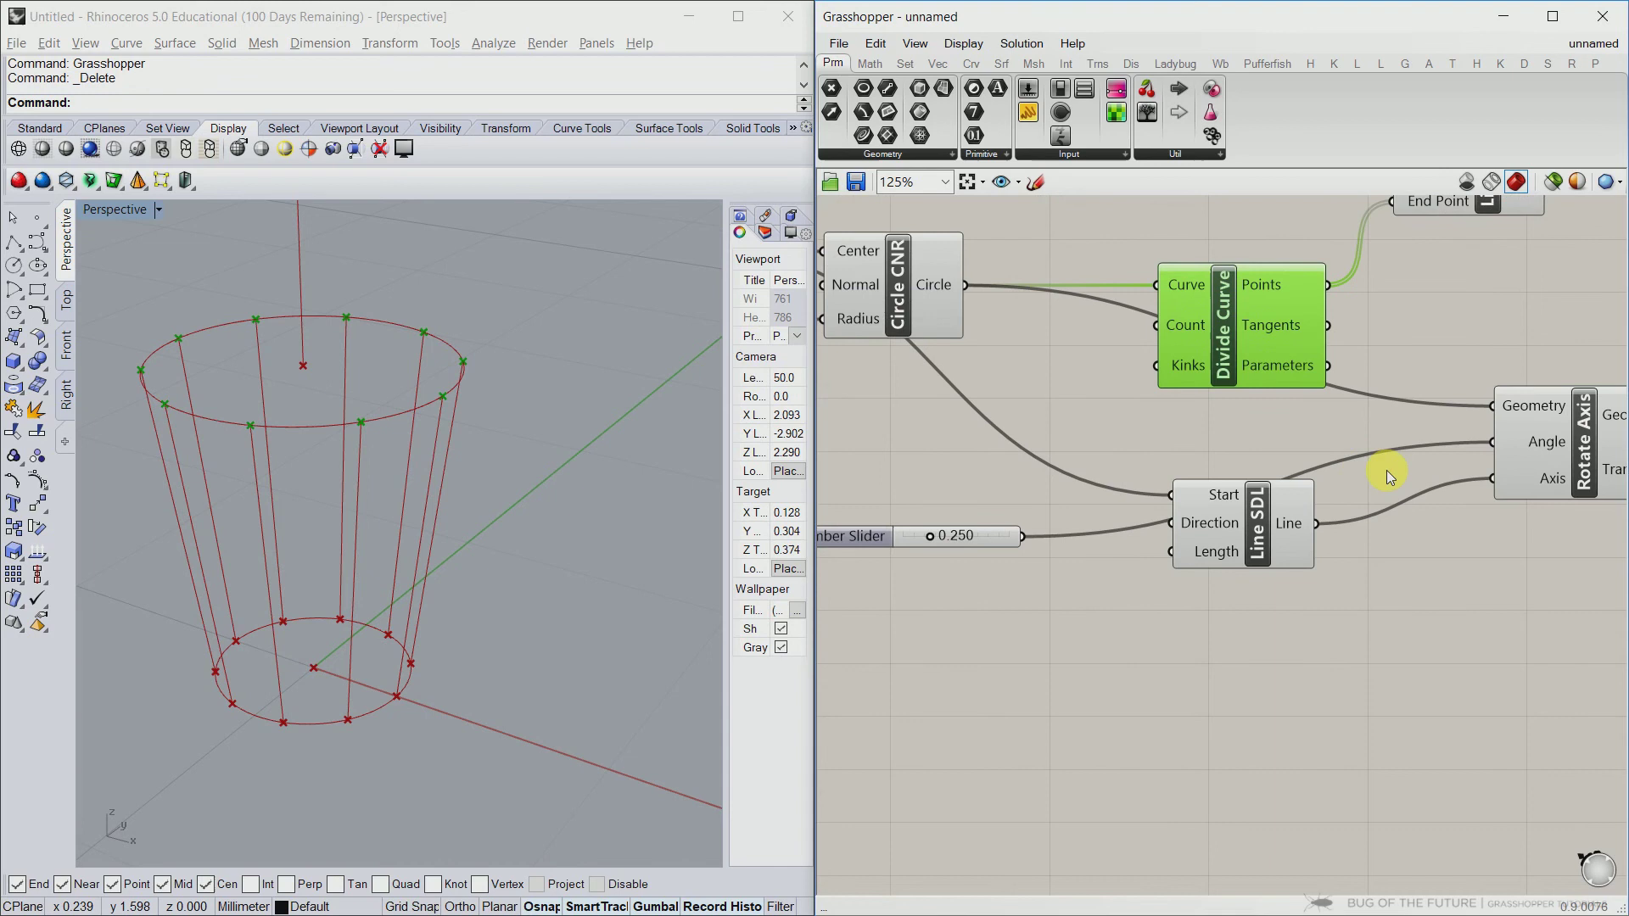
left_click_drag(1572, 571, 1224, 461)
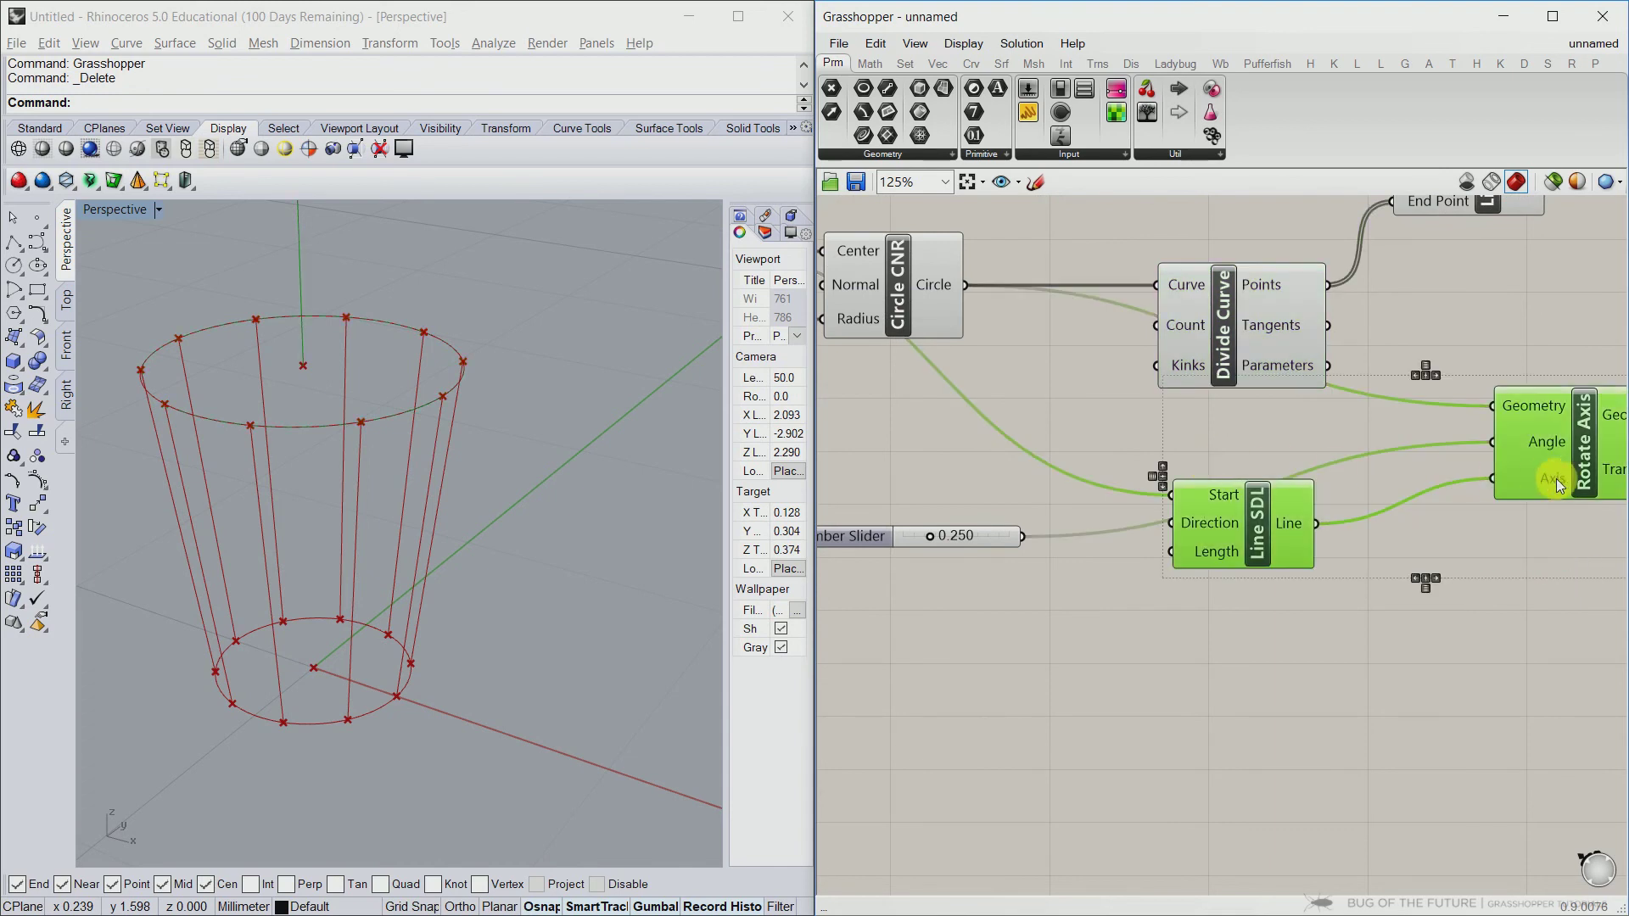
left_click_drag(1550, 461, 1105, 634)
Feed the rotated circle into the top Divide Curve and raise the angle slider to 1.000
left_click(1305, 396)
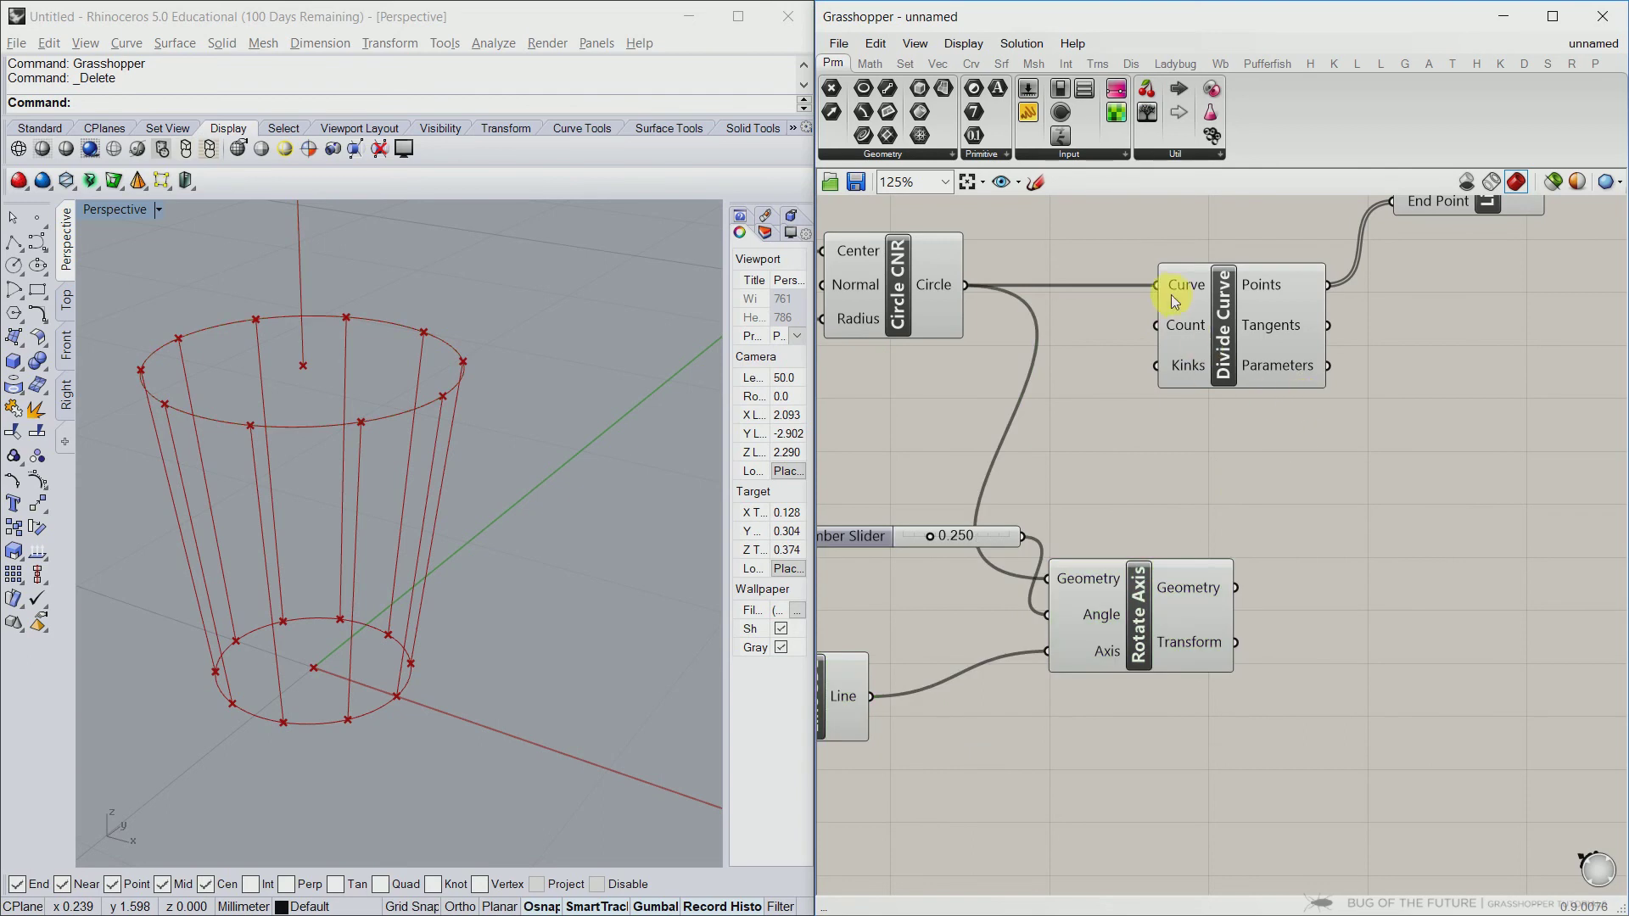
left_click_drag(1156, 286, 1246, 590)
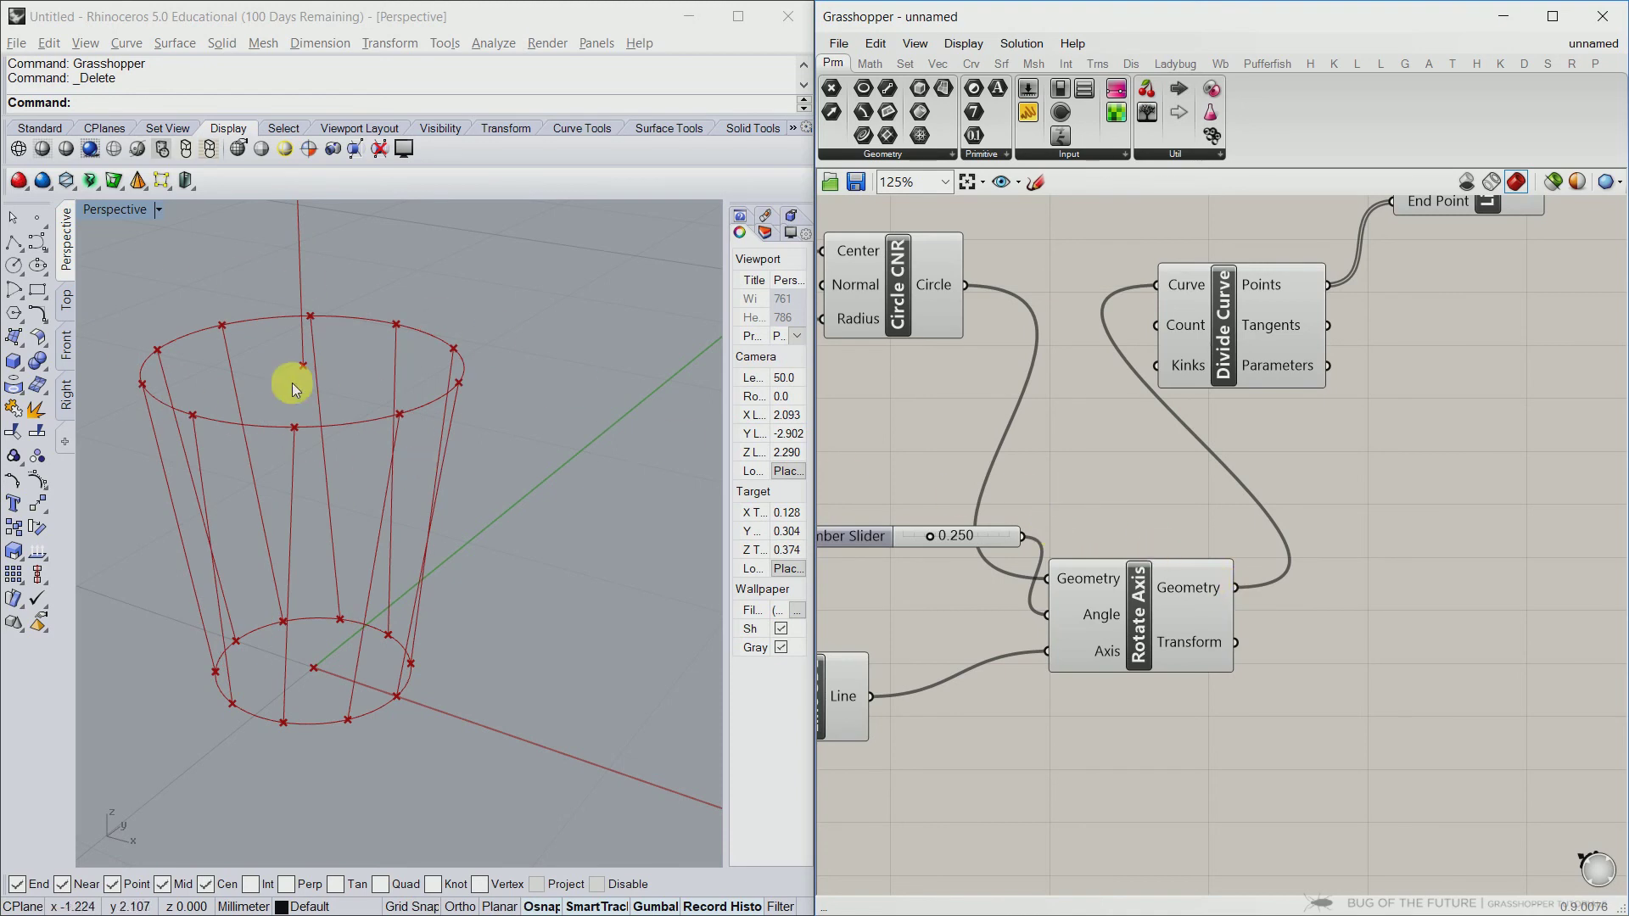
right_click_drag(957, 478, 1237, 484)
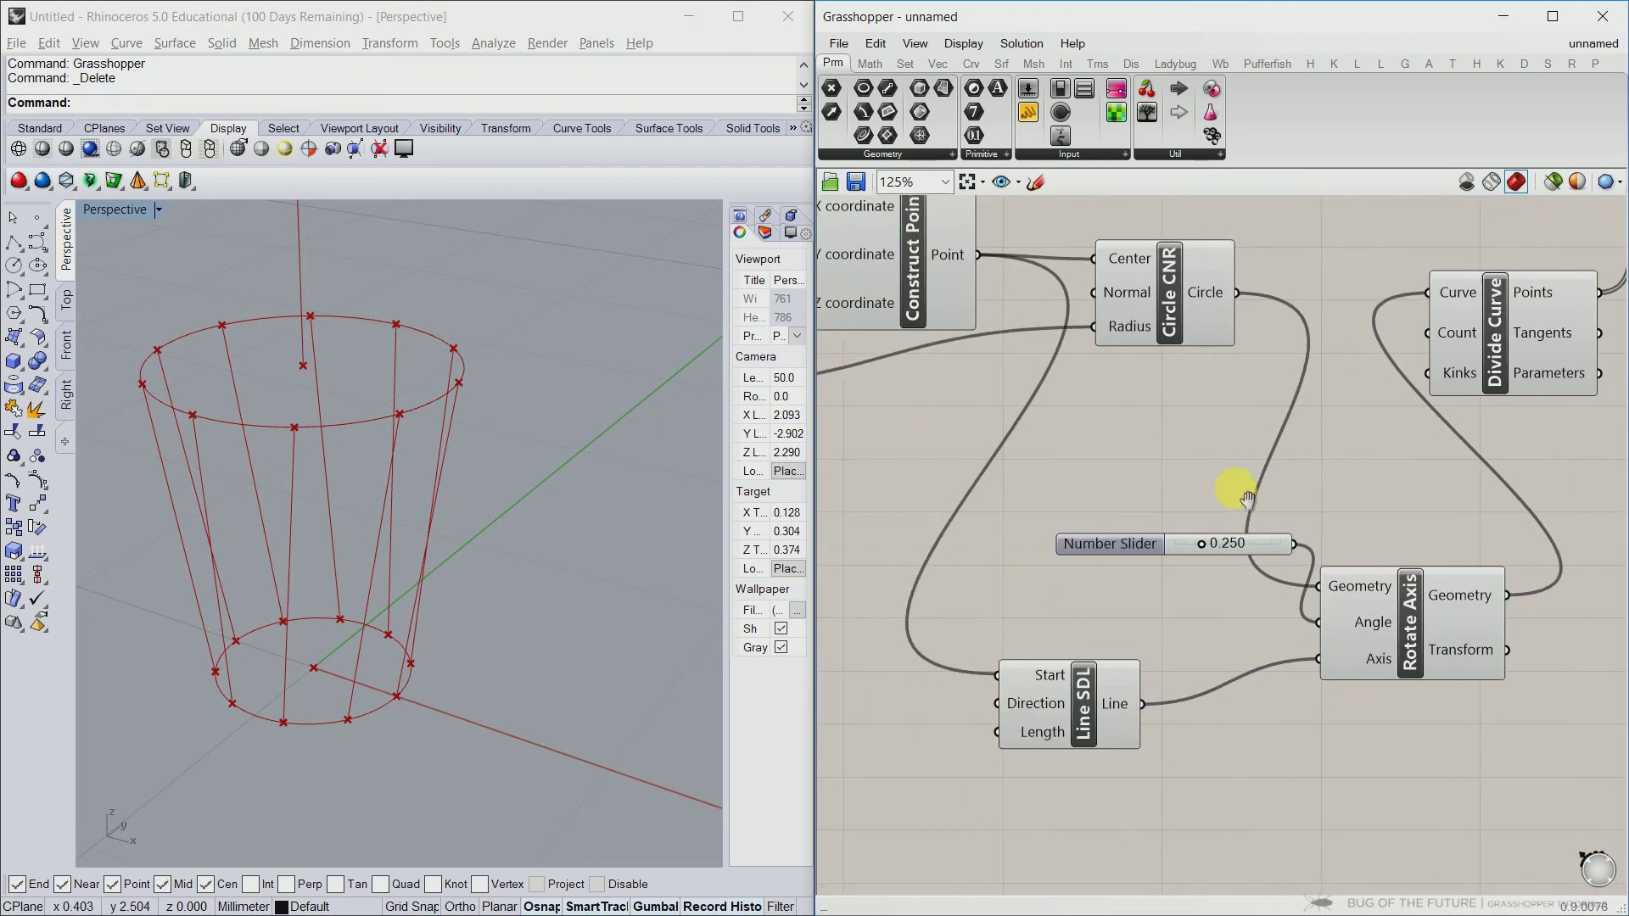
left_click_drag(1211, 549, 1316, 544)
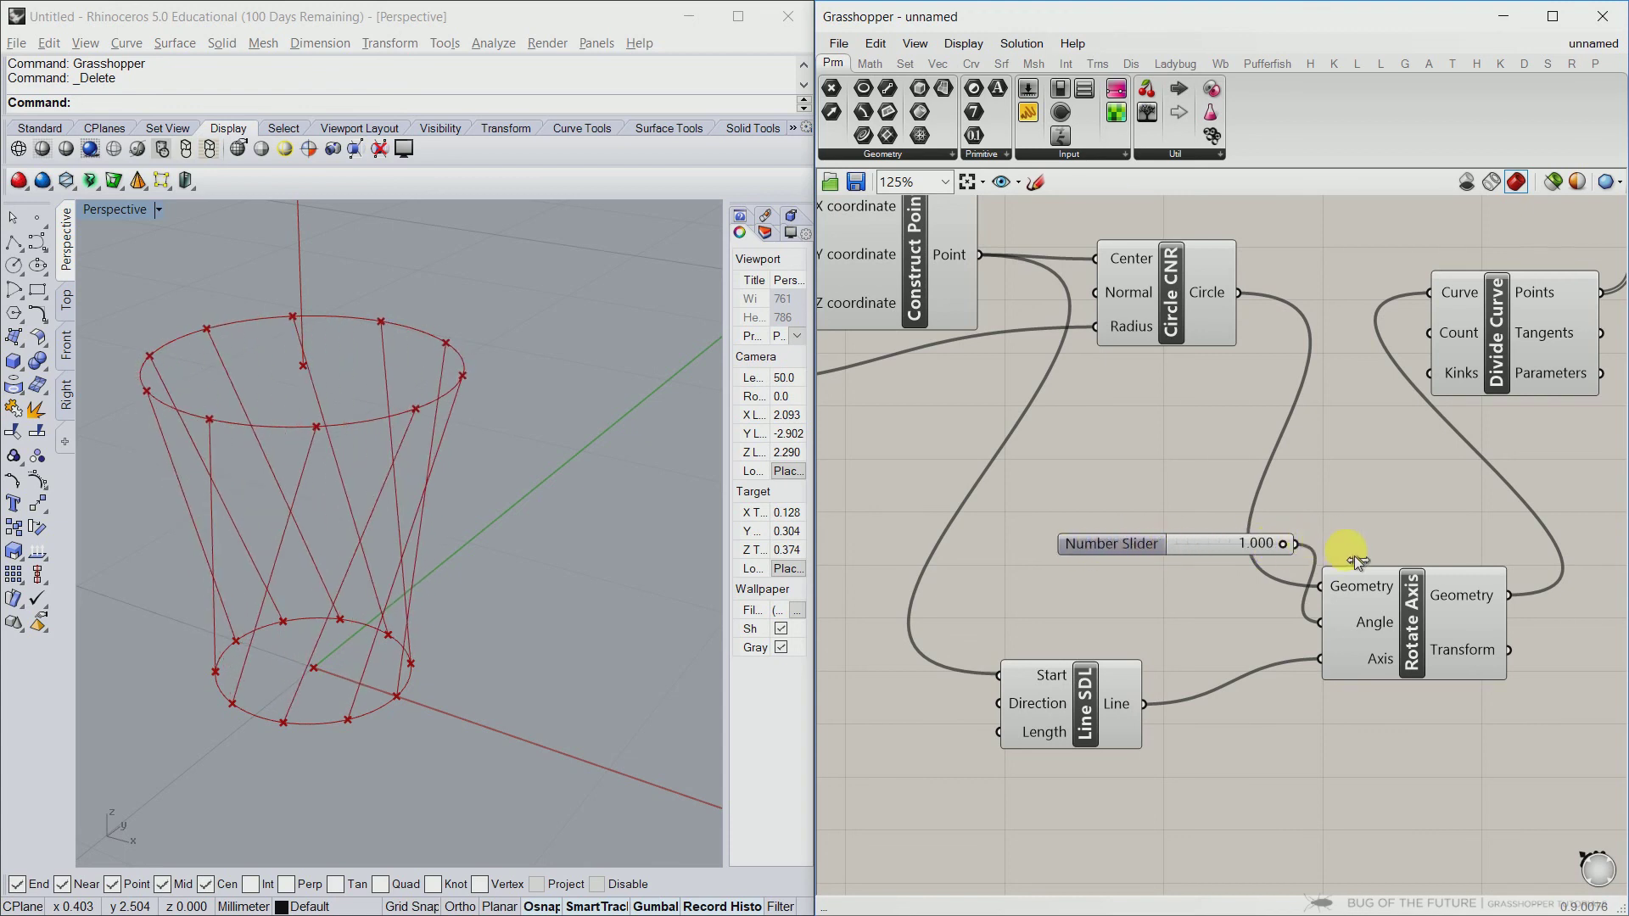
Set the top circle height to 0.936, bottom height to 0.274, and top radius to 0.306
right_click_drag(961, 487, 1243, 719)
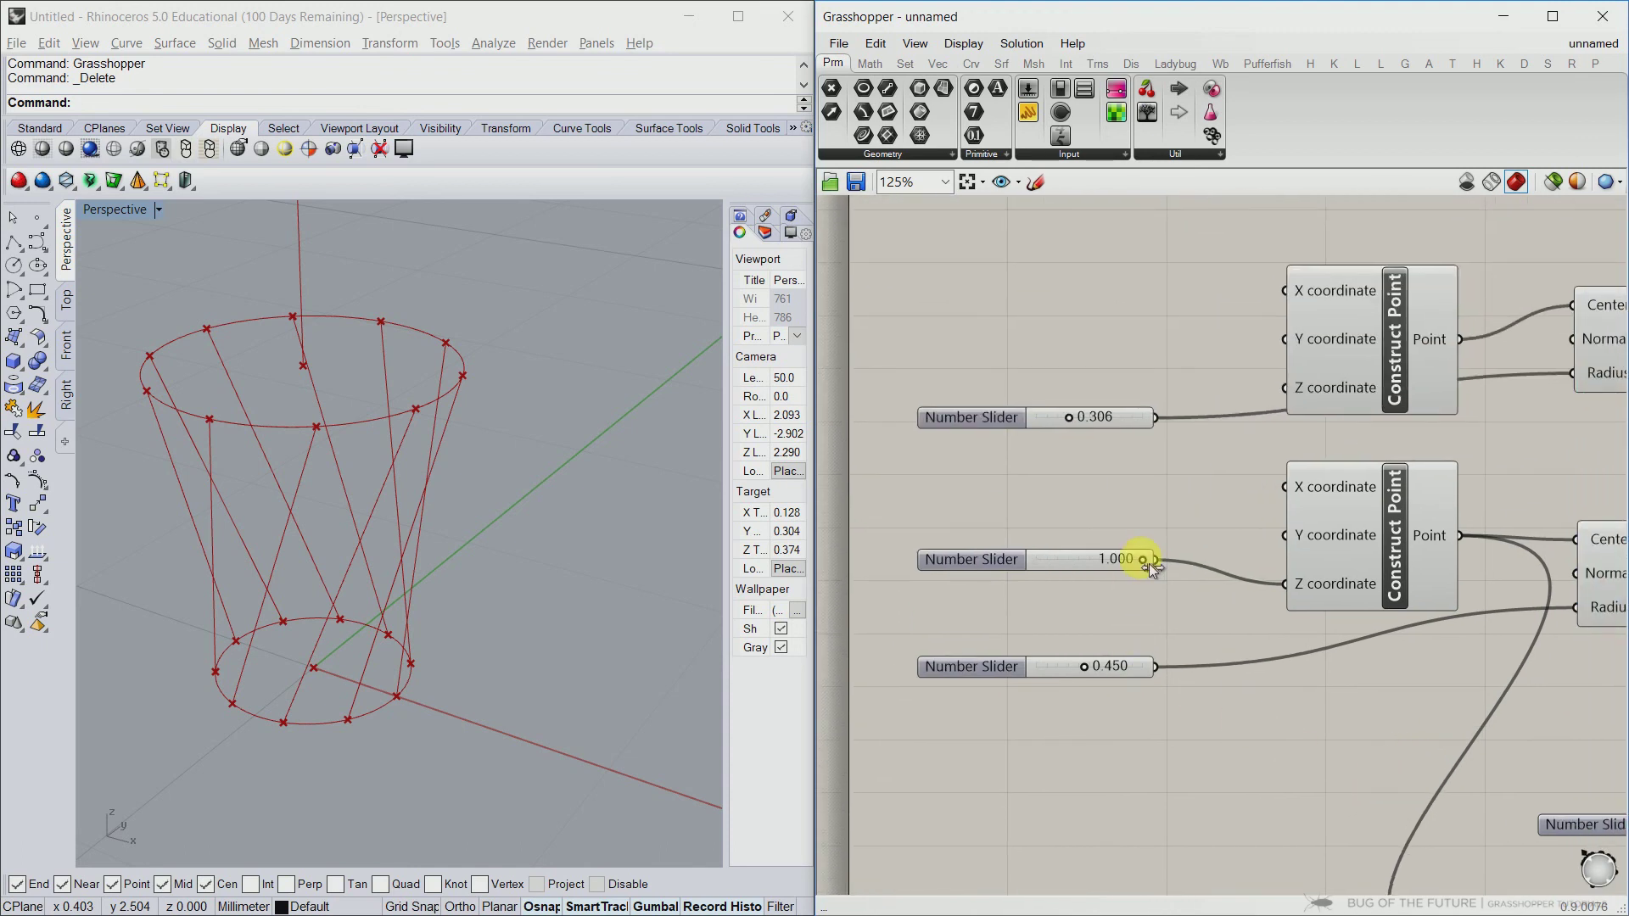
mouse_move(1148, 561)
left_mouse_down()
mouse_move(1096, 567)
mouse_move(1136, 561)
left_mouse_up()
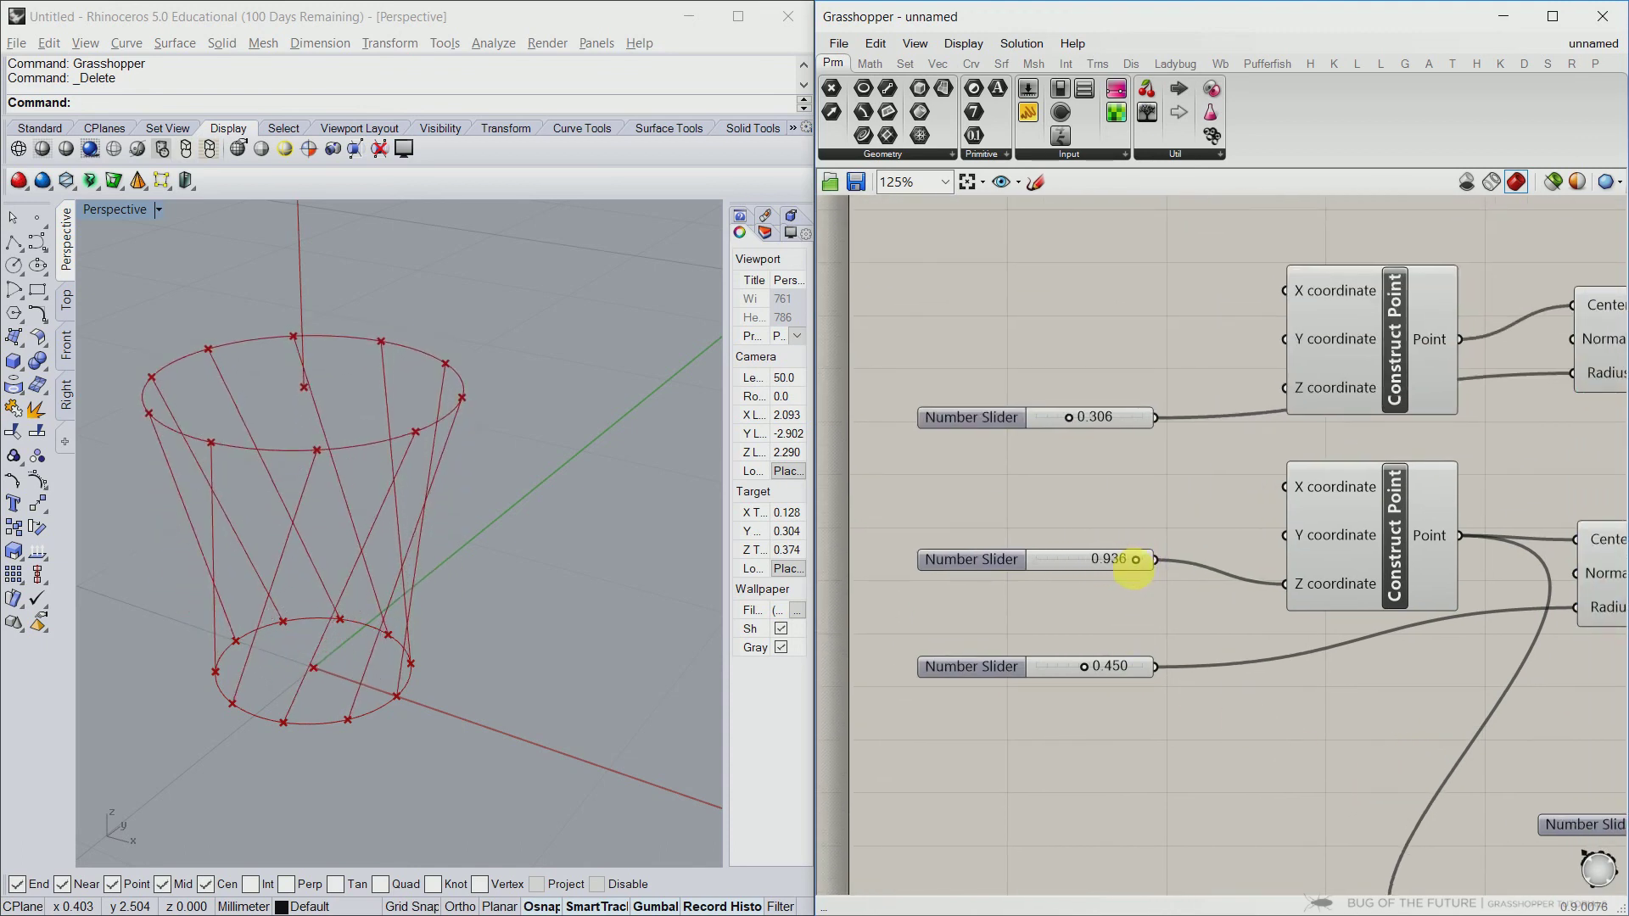
mouse_move(1076, 426)
left_mouse_down()
mouse_move(1118, 427)
mouse_move(1069, 428)
left_mouse_up()
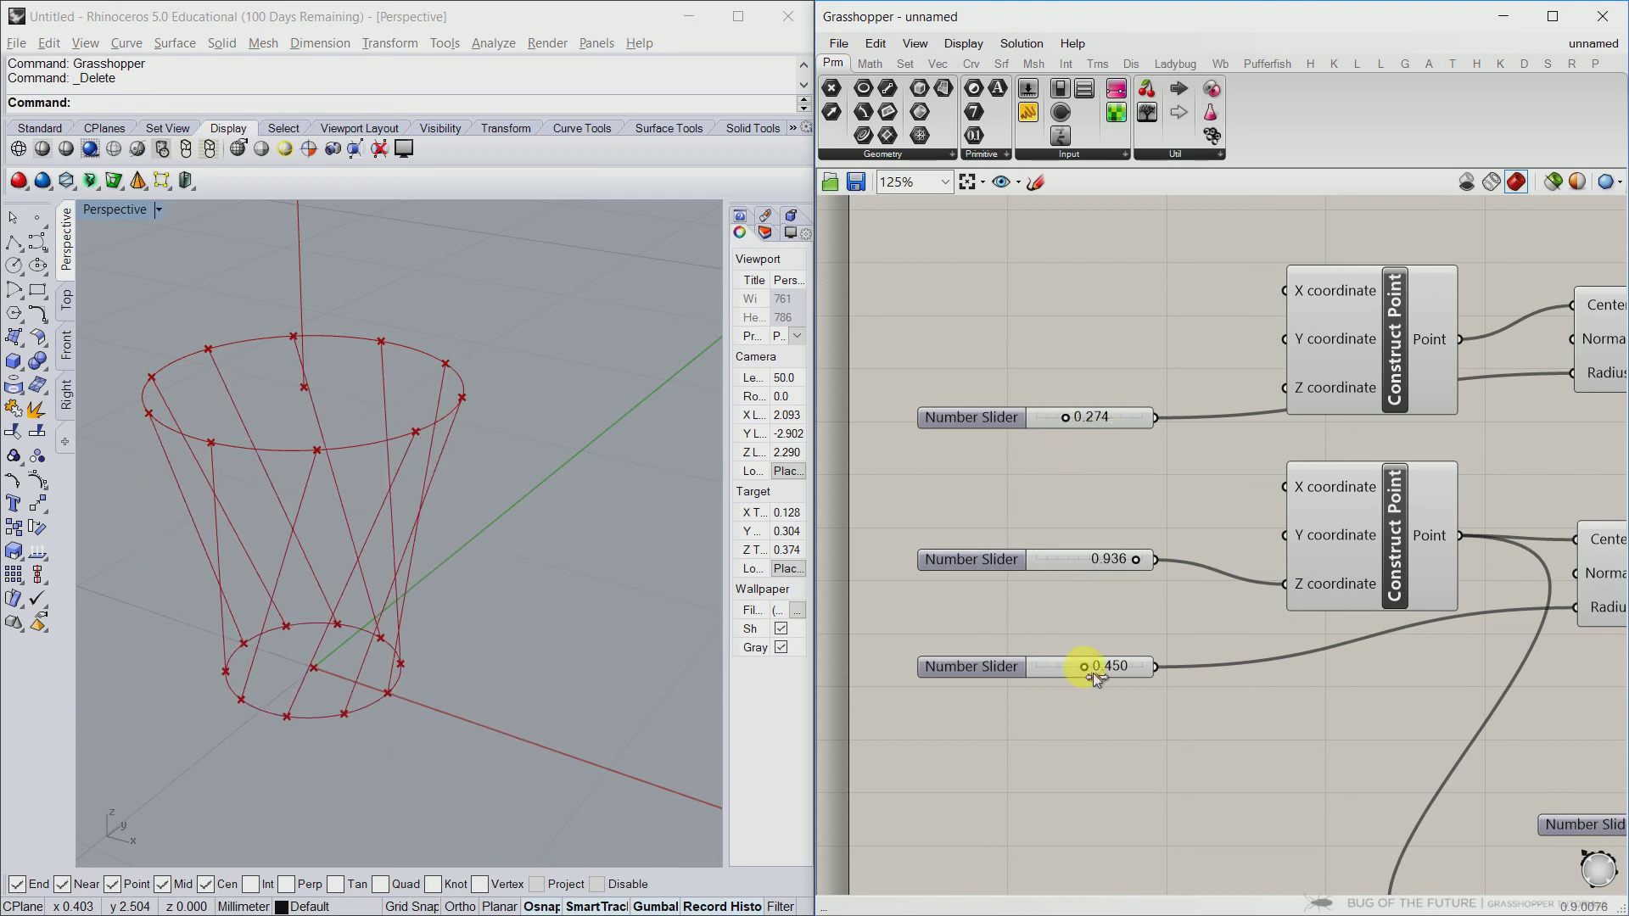
mouse_move(1093, 675)
left_mouse_down()
mouse_move(1063, 672)
mouse_move(1079, 672)
left_mouse_up()
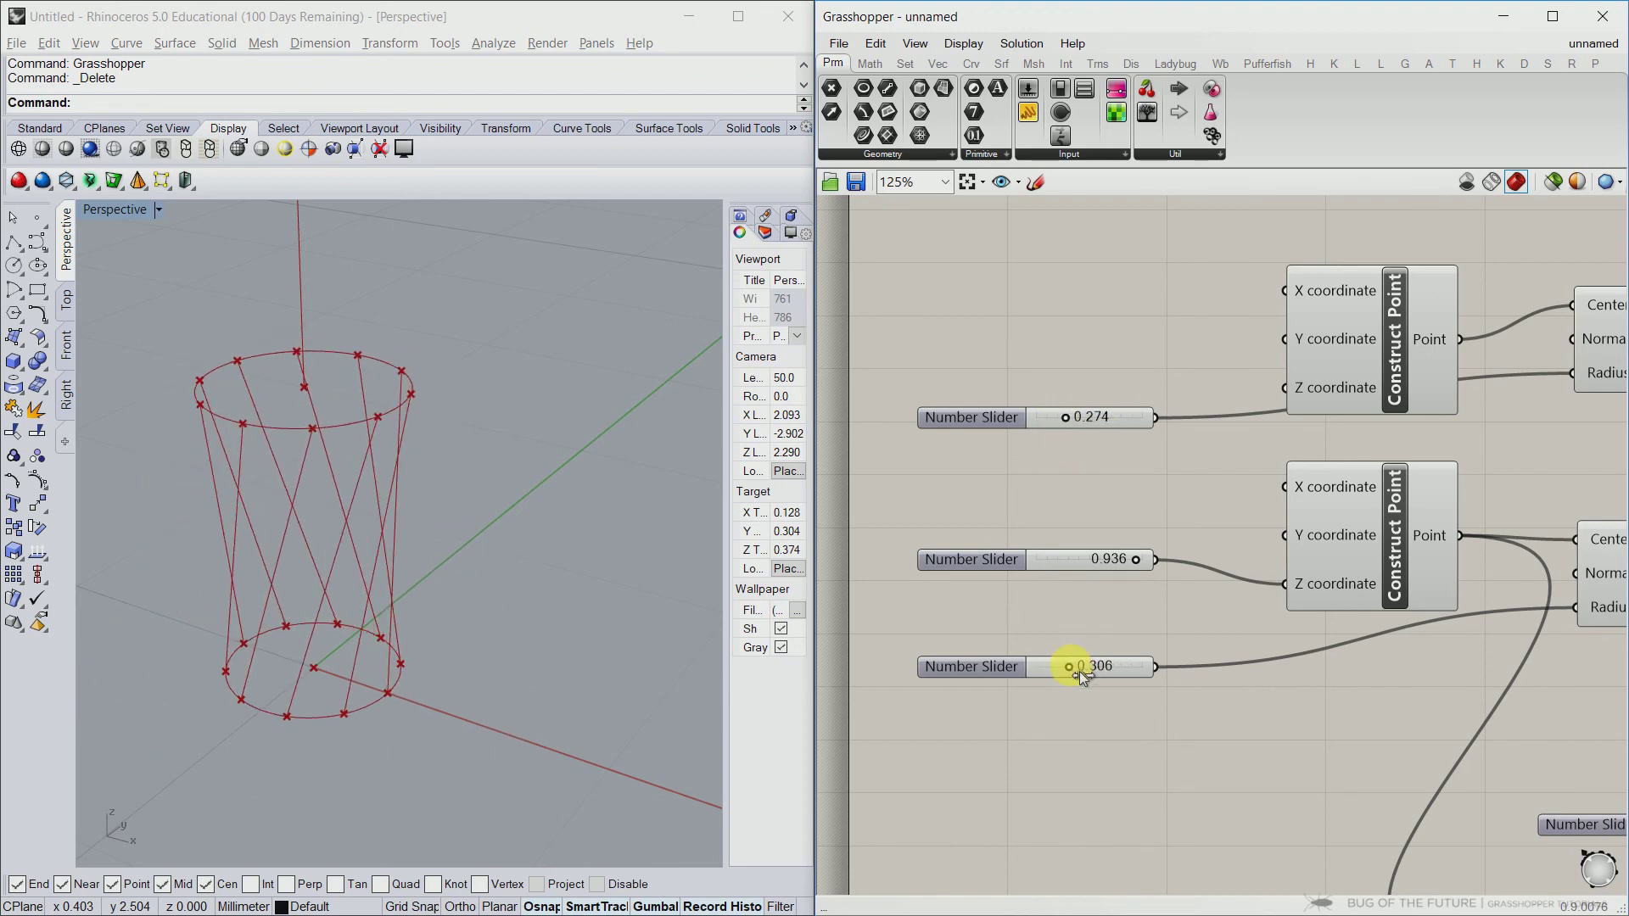